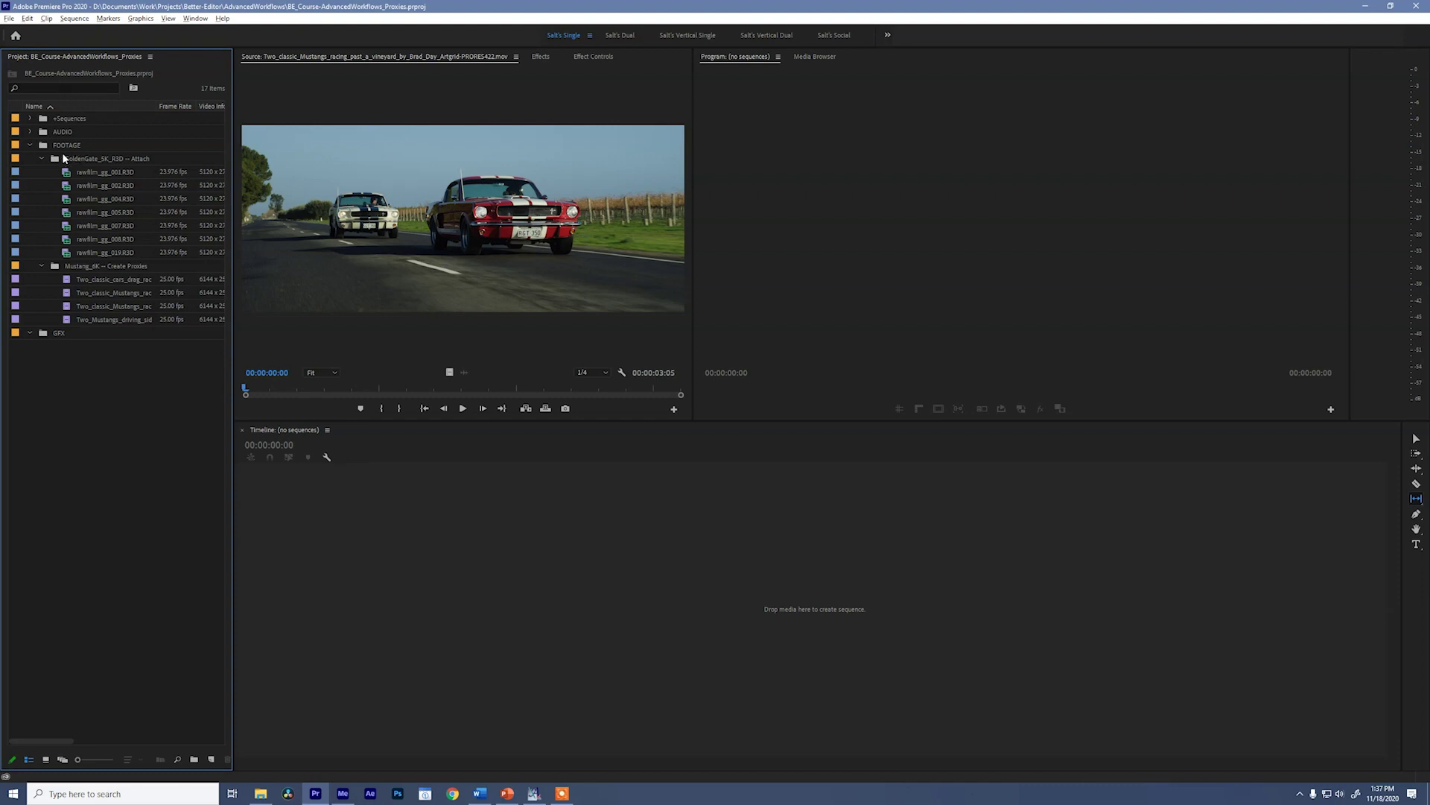
# Preview and skim the Golden Gate RED clip and the Mustang road clip.
pyautogui.doubleClick(104, 172)
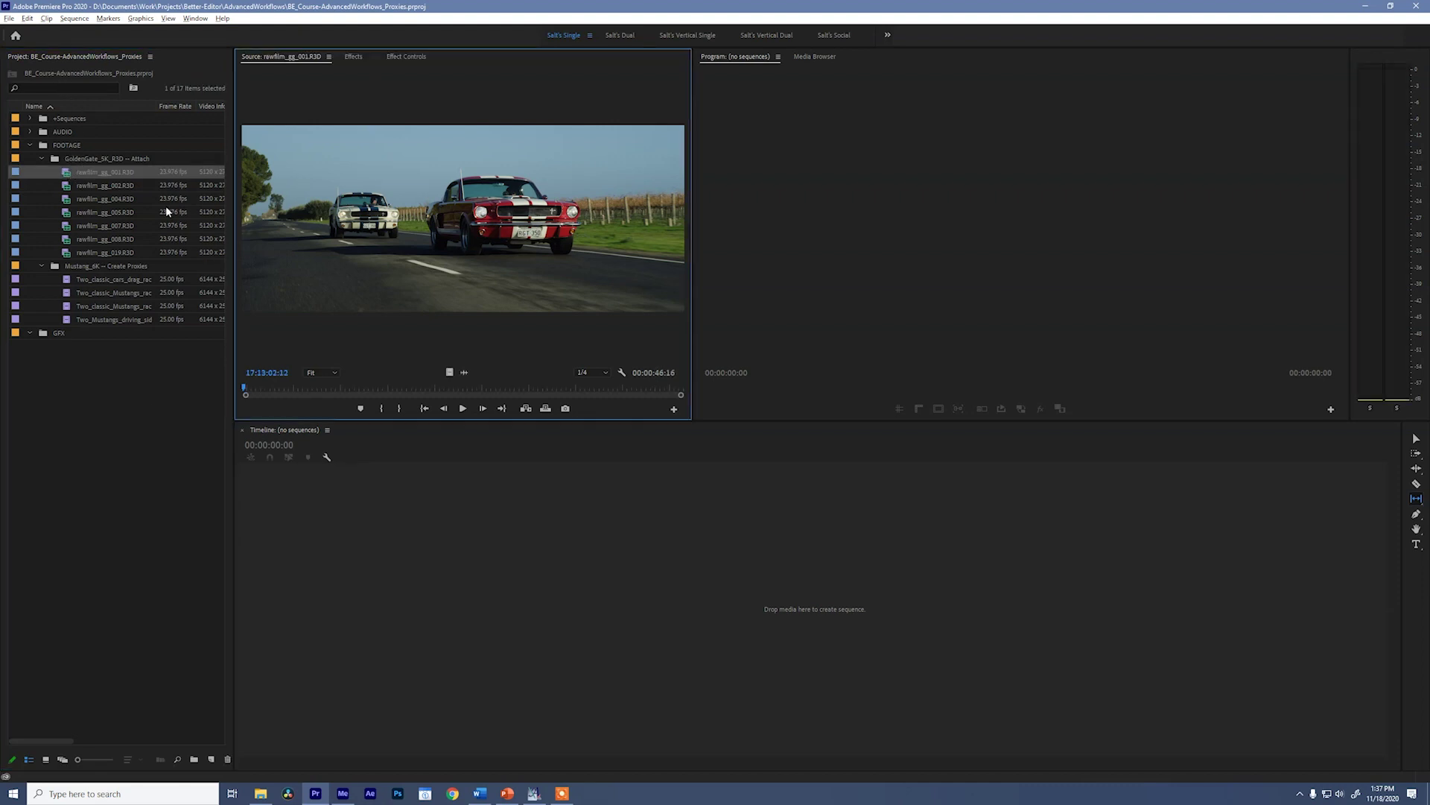
pyautogui.moveTo(372, 387); pyautogui.dragTo(528, 387)
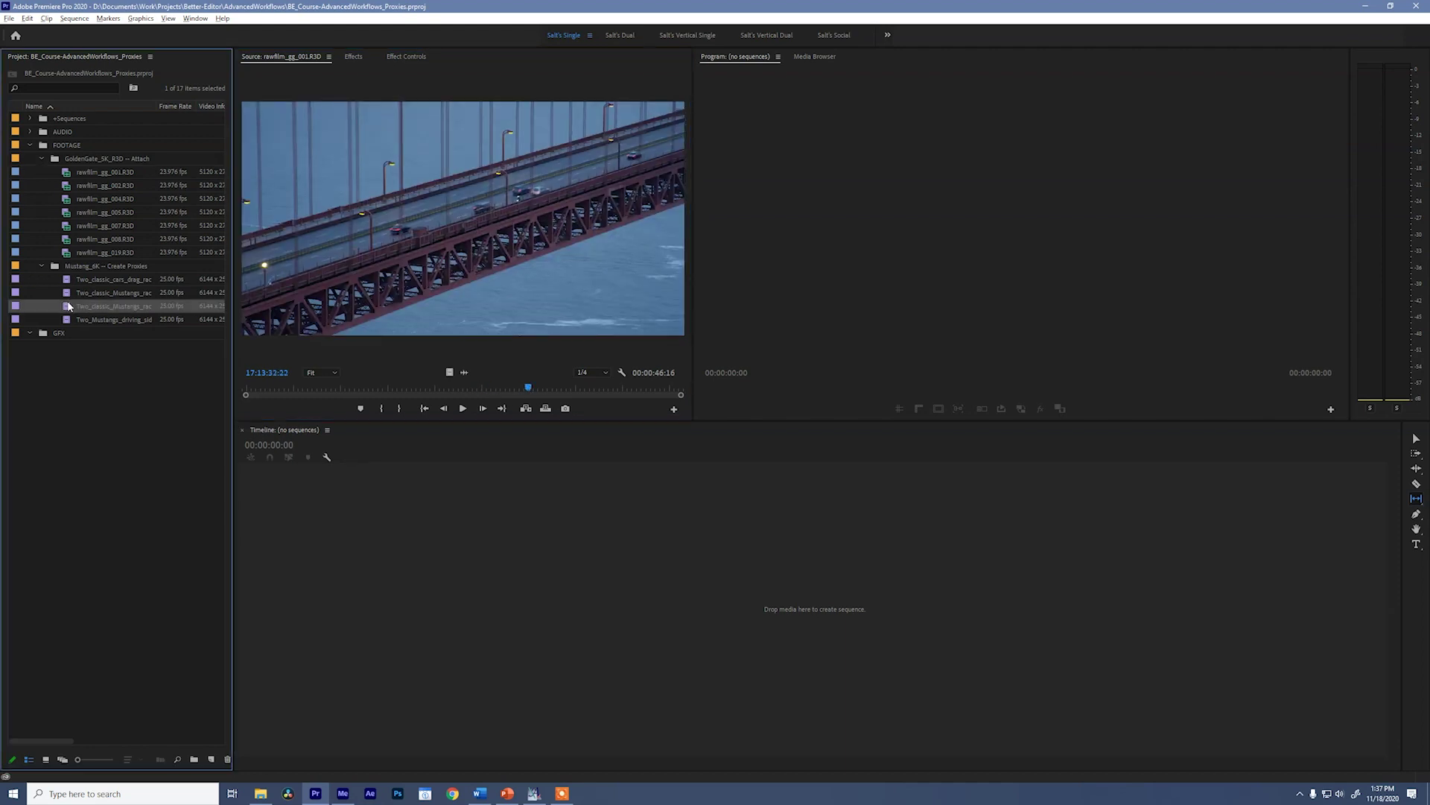
pyautogui.doubleClick(104, 305)
pyautogui.moveTo(348, 388); pyautogui.dragTo(513, 388)
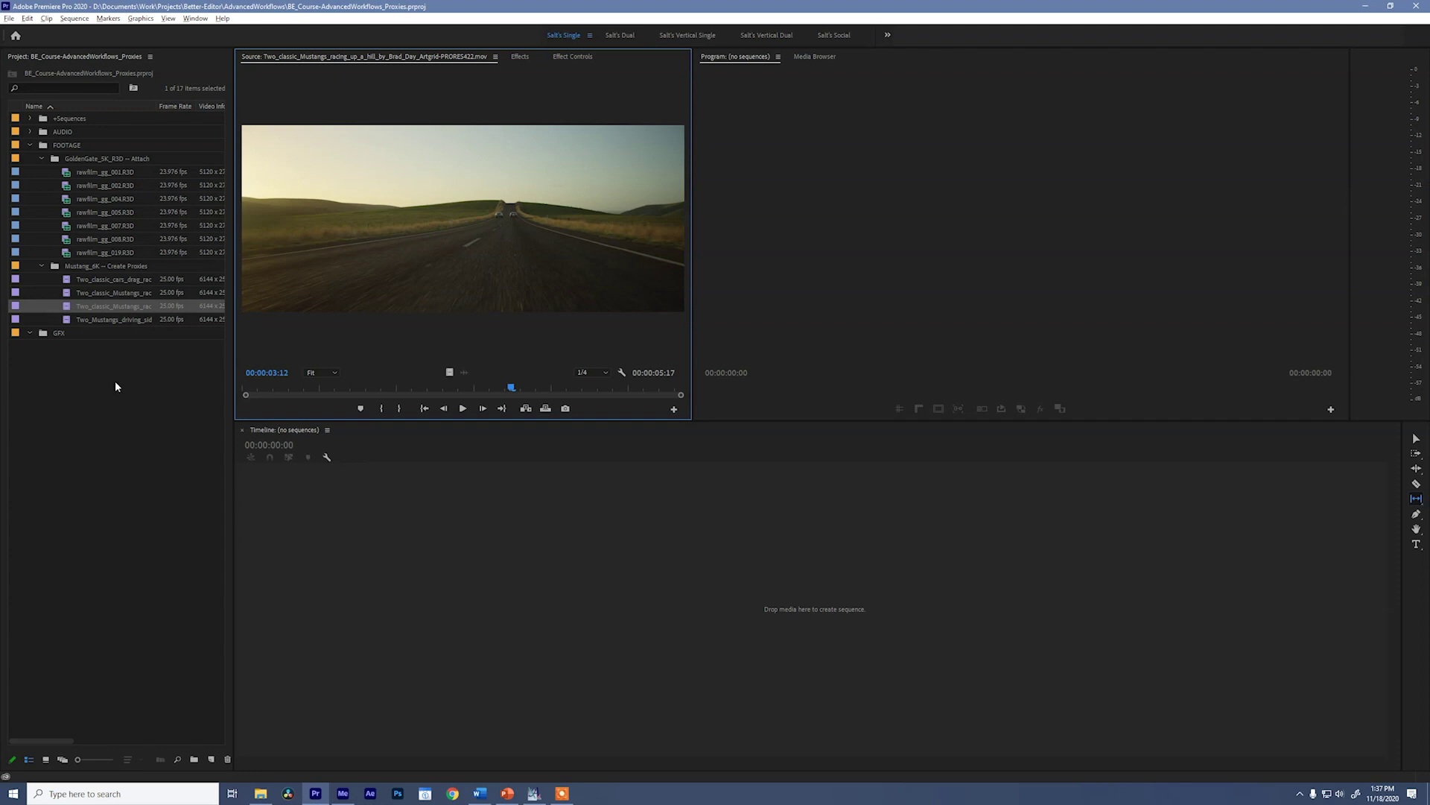
# Load the vineyard Mustang clip, then select all four Mustang clips.
pyautogui.doubleClick(104, 292)
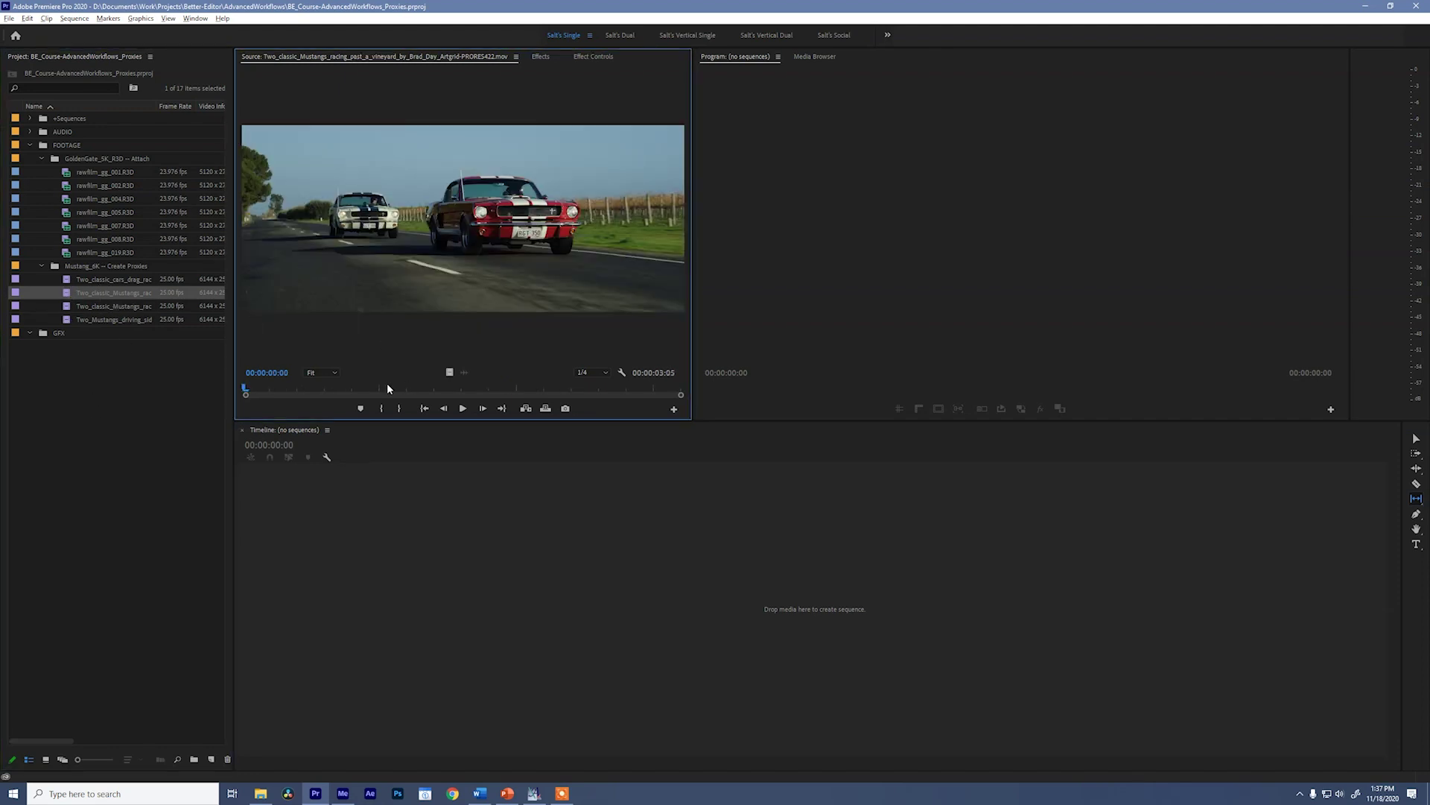
pyautogui.click(61, 279)
pyautogui.keyDown('shift'); pyautogui.click(182, 319); pyautogui.keyUp('shift')
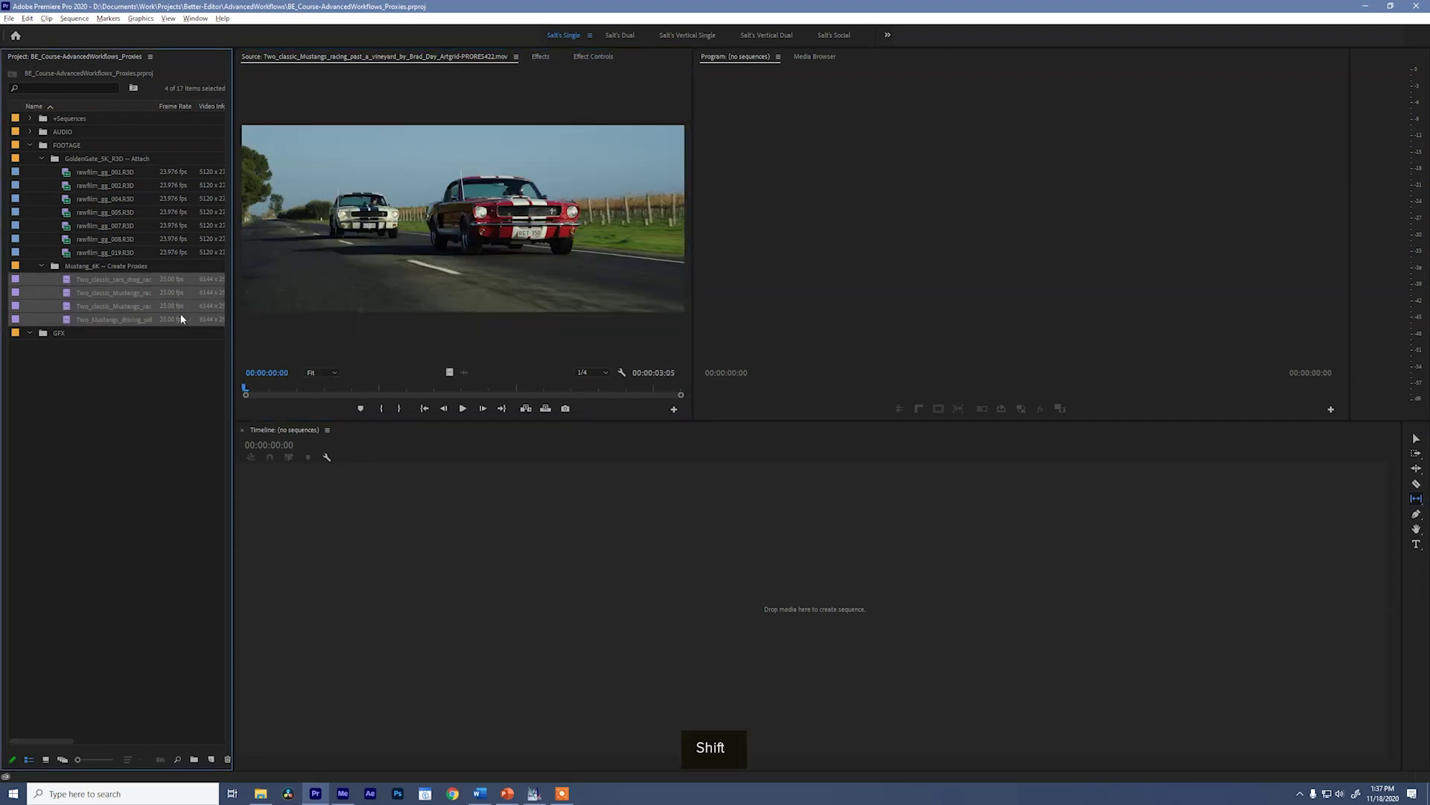
pyautogui.rightClick(109, 296)
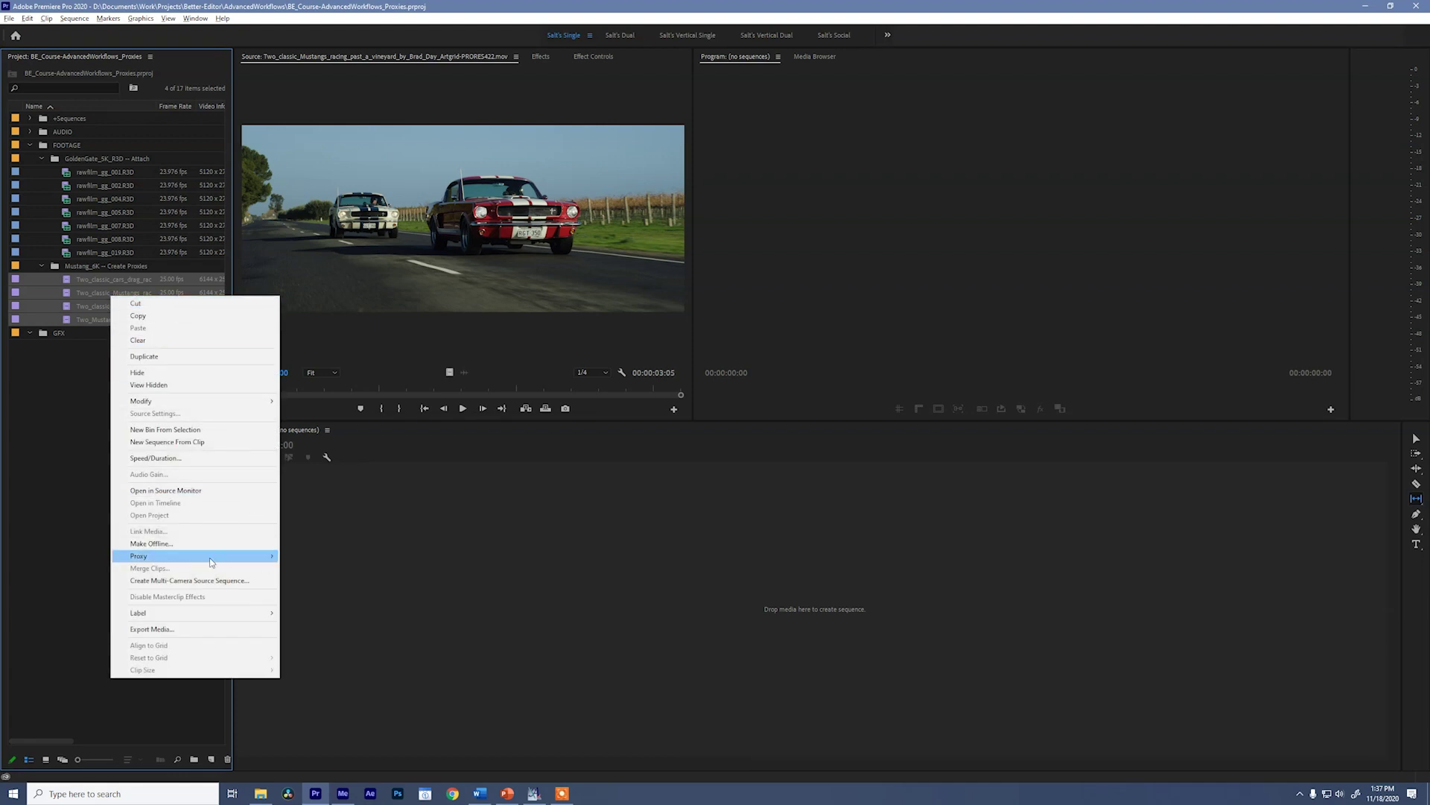
pyautogui.moveTo(216, 564)
pyautogui.click(326, 557)
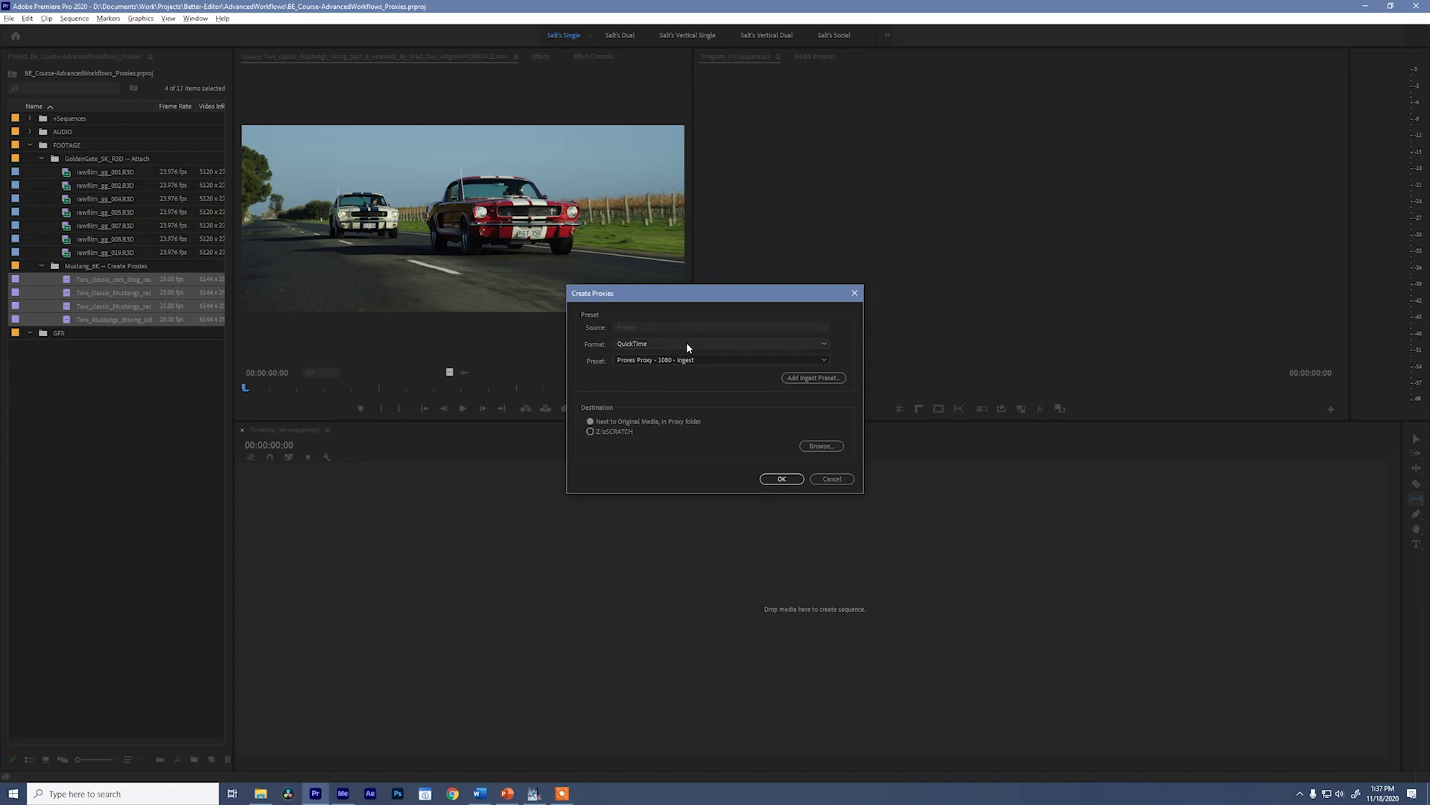
pyautogui.click(713, 361)
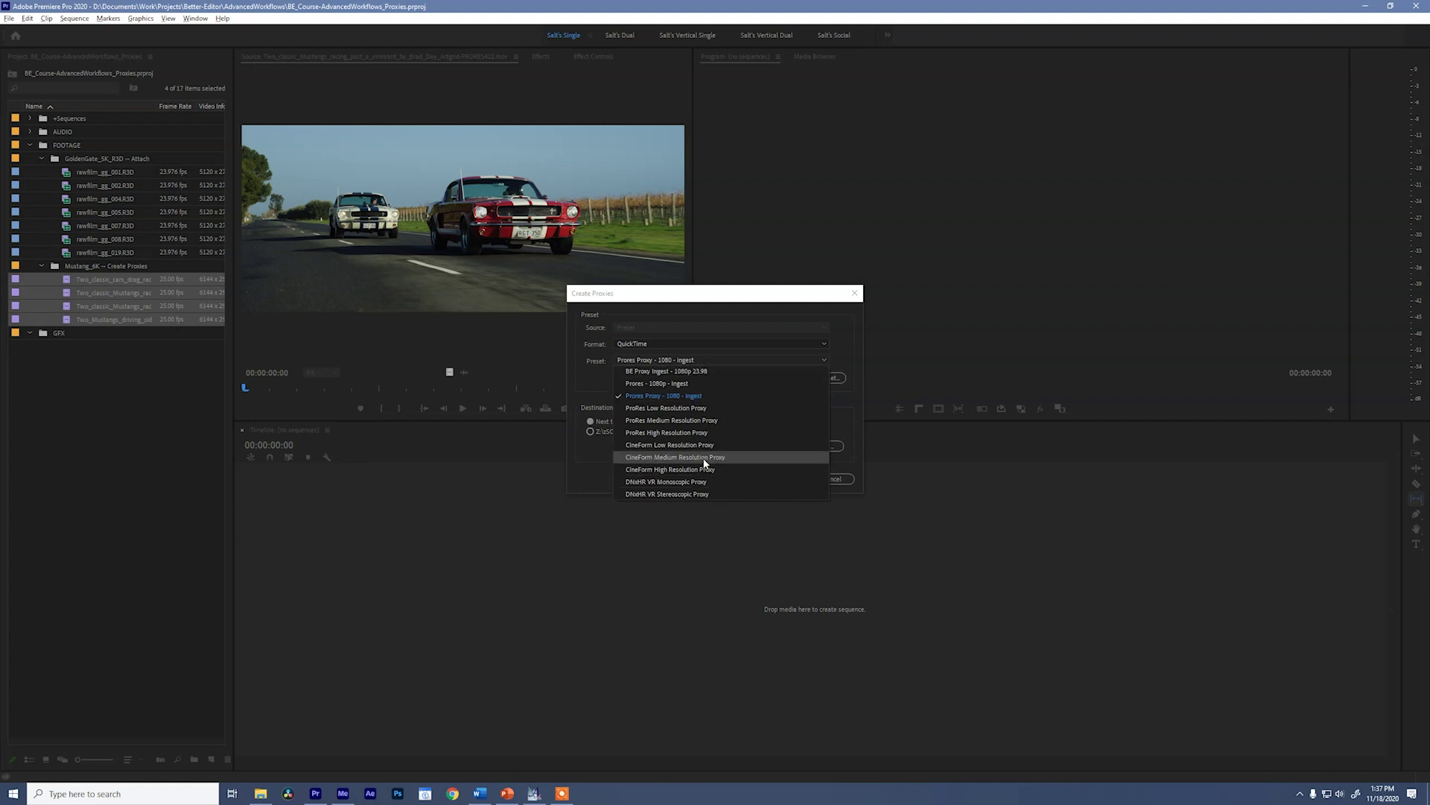
pyautogui.click(593, 386)
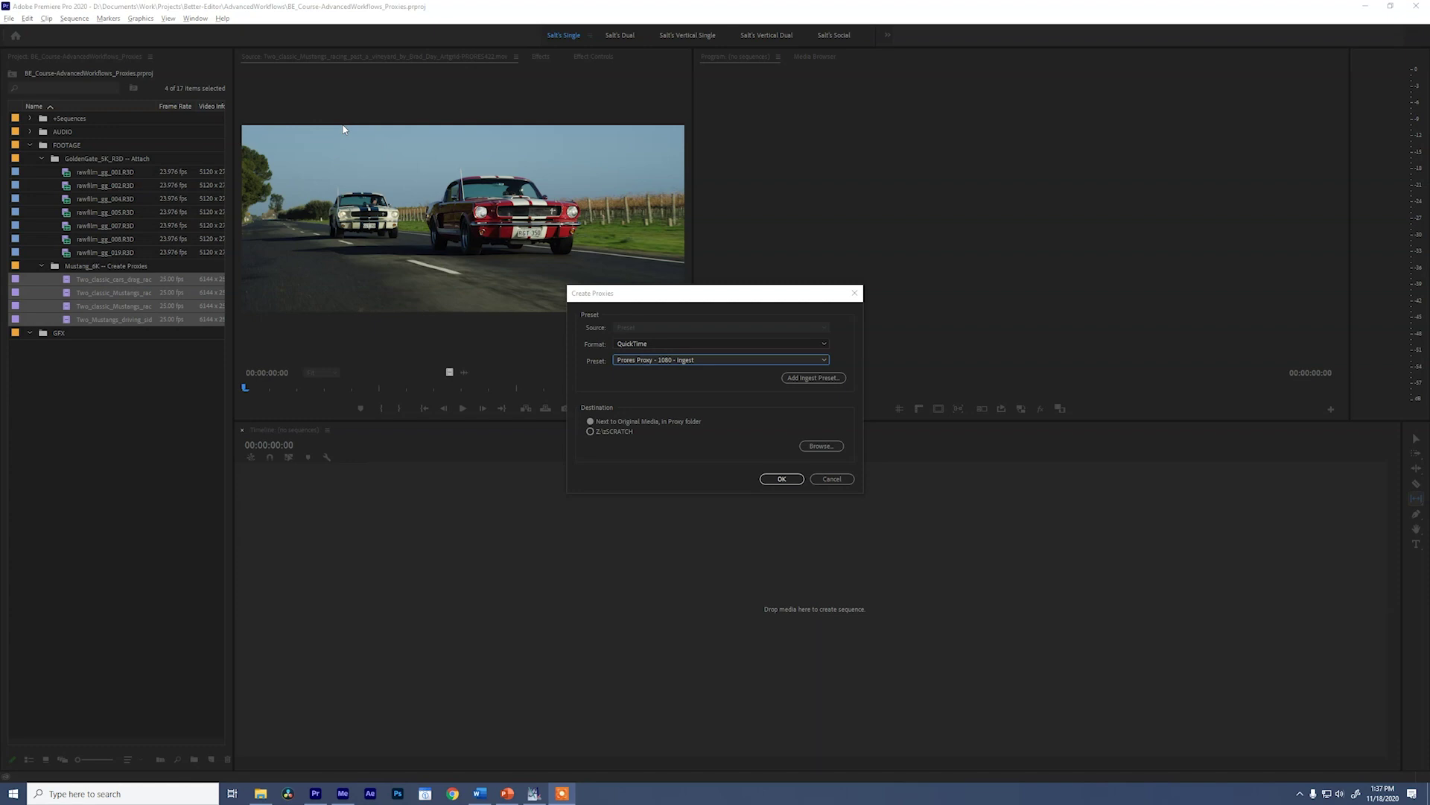
pyautogui.click(841, 481)
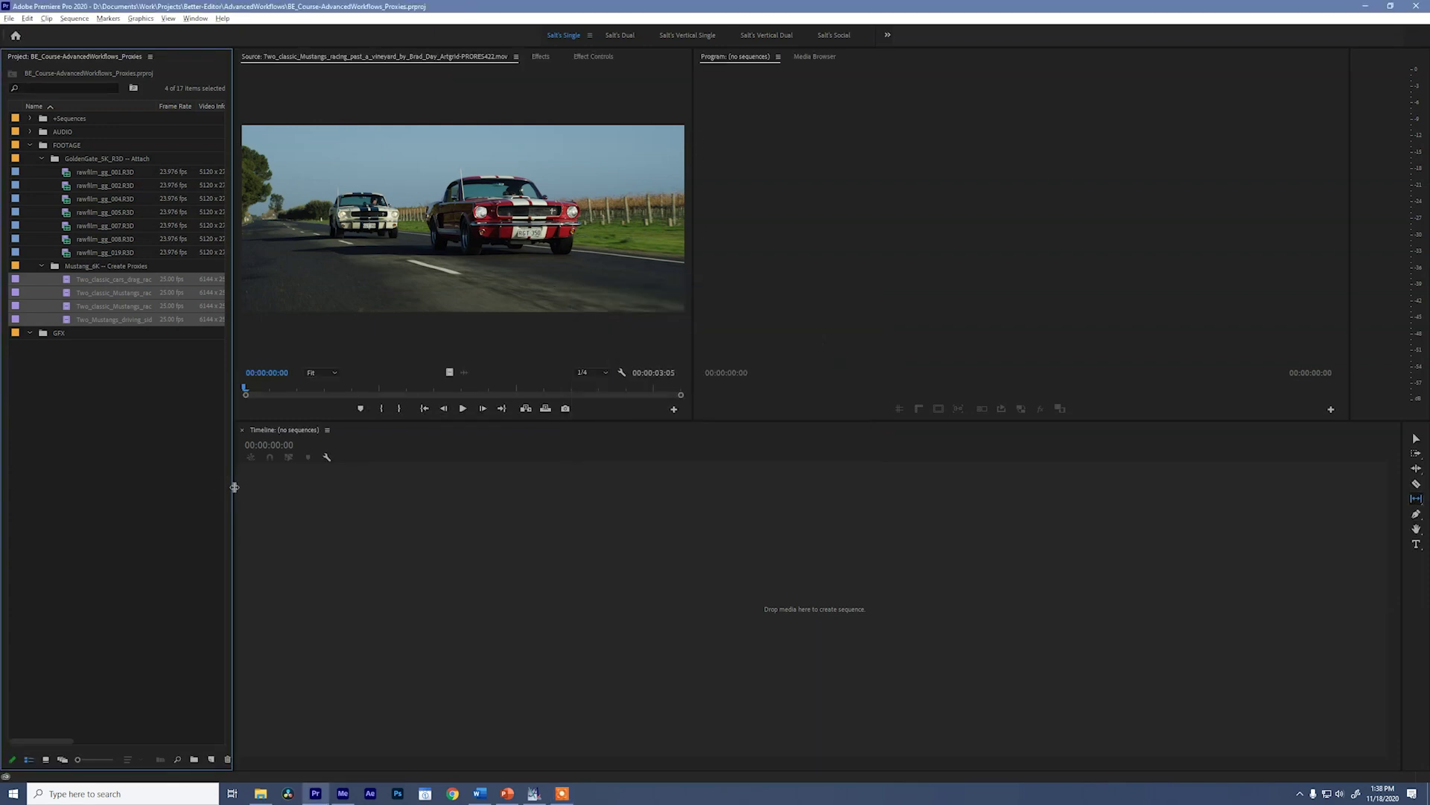
# Widen the project list to show the Video Codec column and deselect the Mustang clips.
pyautogui.moveTo(233, 492); pyautogui.dragTo(298, 485)
pyautogui.click(217, 380)
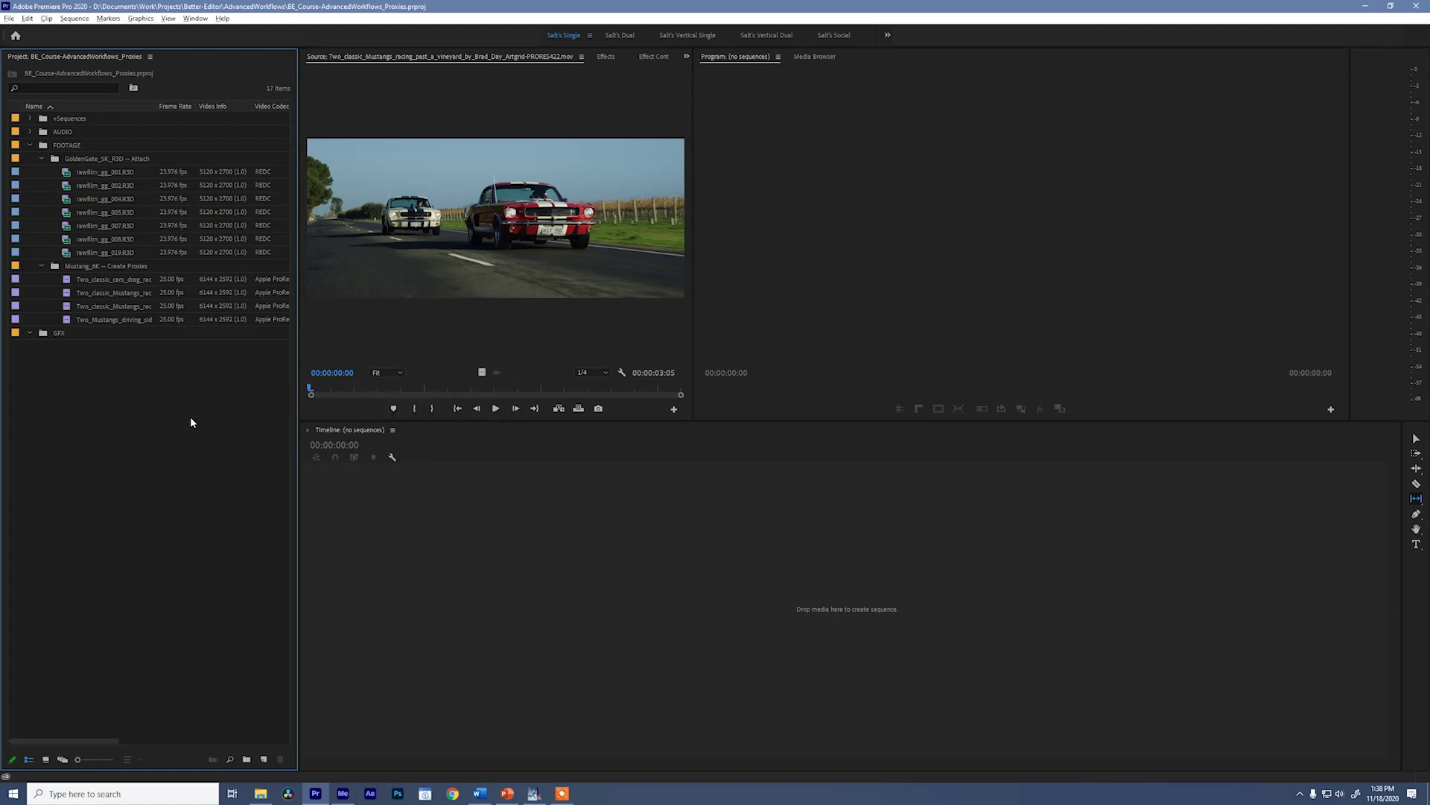
# Switch to Media Encoder and create a new encoding preset from the Preset Browser.
pyautogui.hotkey('alt', 'Tab')
pyautogui.hotkey('alt', 'Tab')
pyautogui.hotkey('alt', 'Tab')
pyautogui.hotkey('alt', 'Tab')
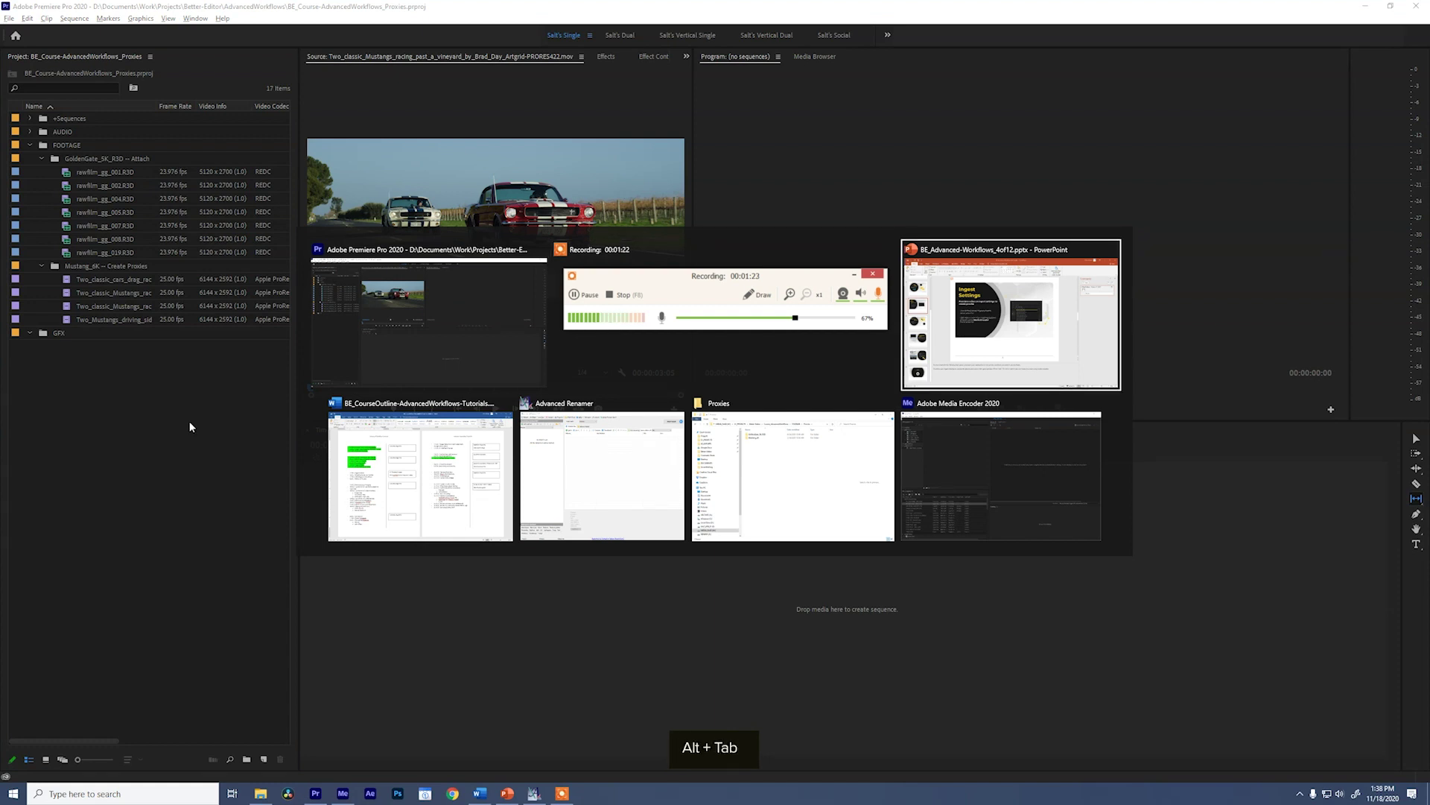
pyautogui.hotkey('alt', 'Tab')
pyautogui.hotkey('alt', 'Tab')
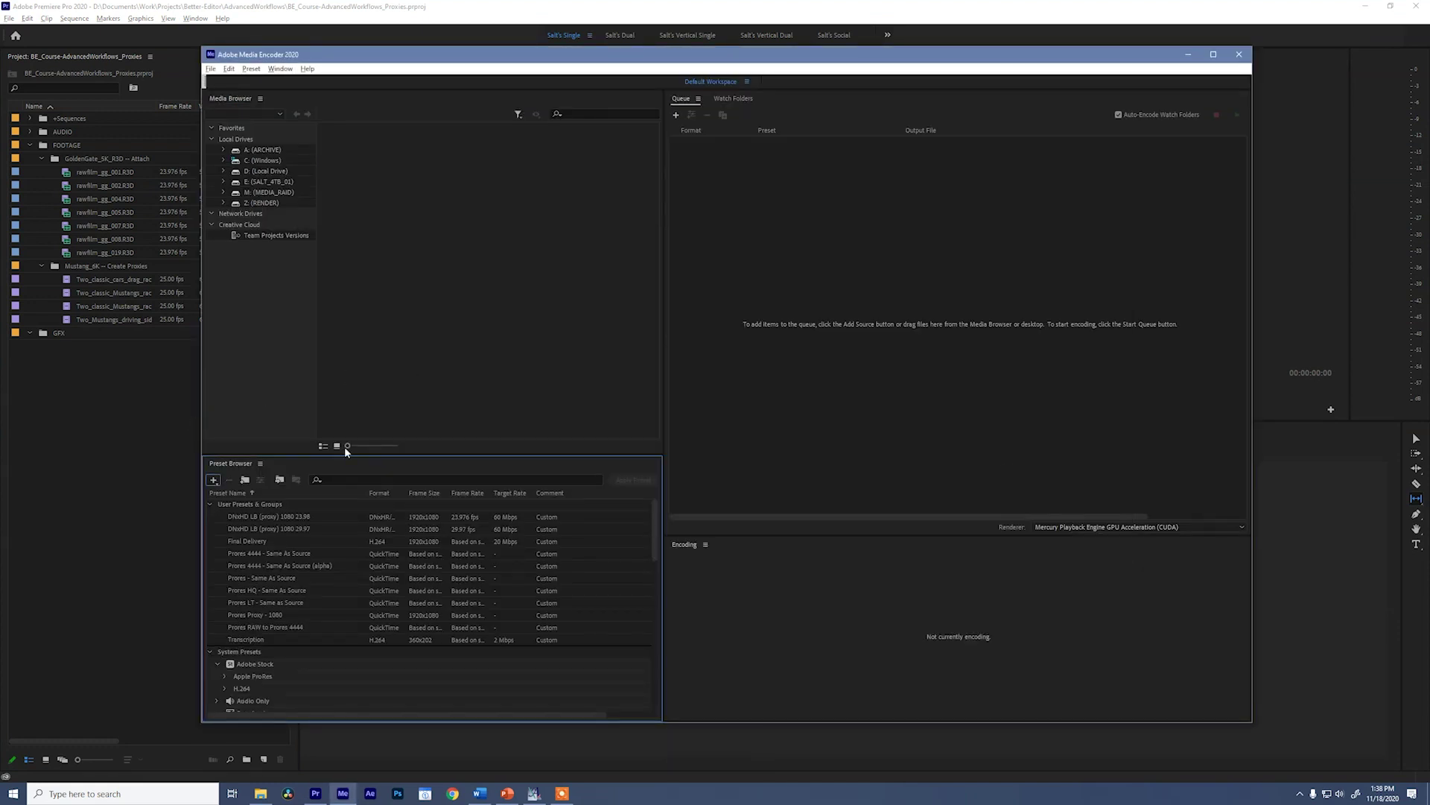
pyautogui.click(214, 480)
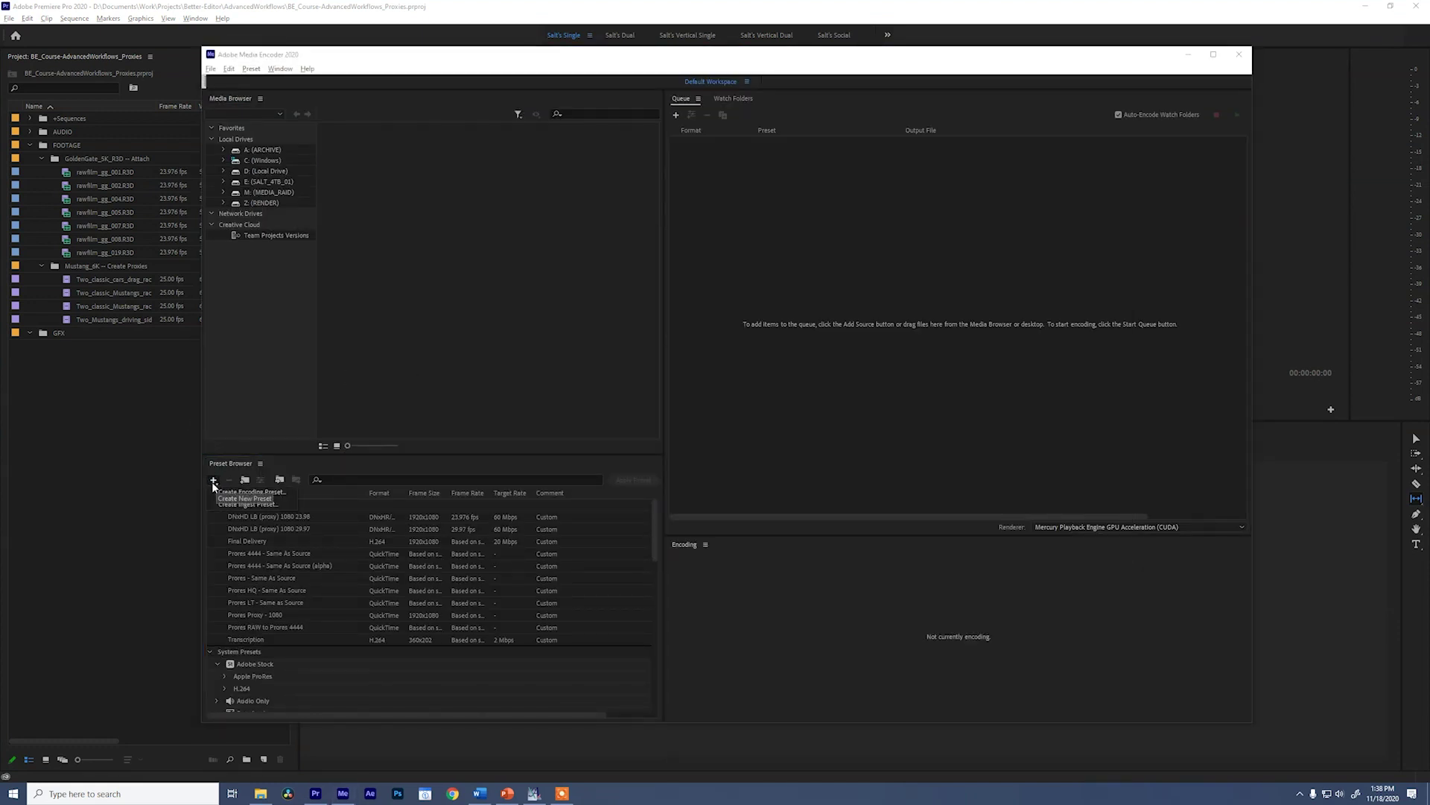
pyautogui.click(285, 490)
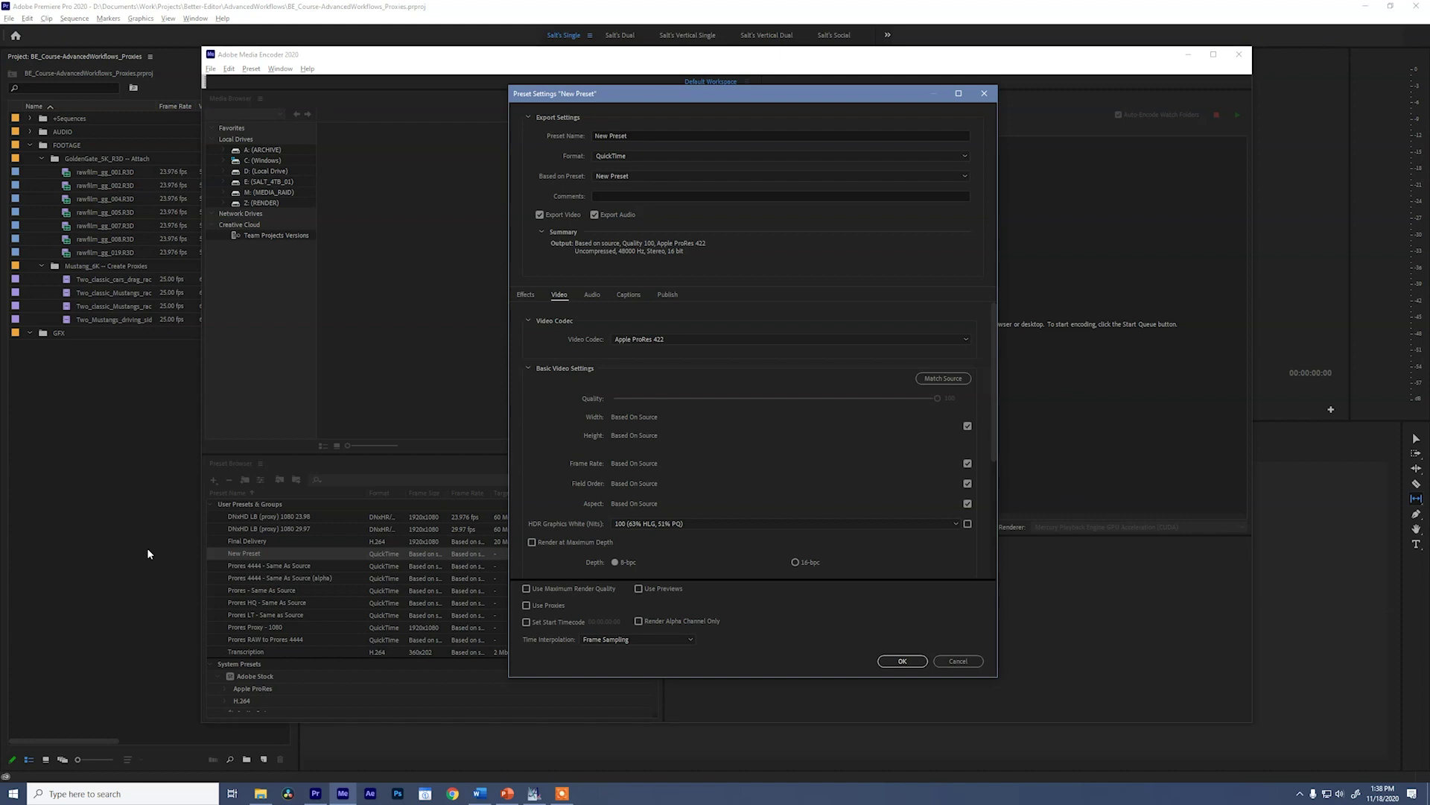
# Rename the new preset to 'Better Editor Proxy Encode -'.
pyautogui.click(645, 136)
pyautogui.hotkey('ctrl', 'a')
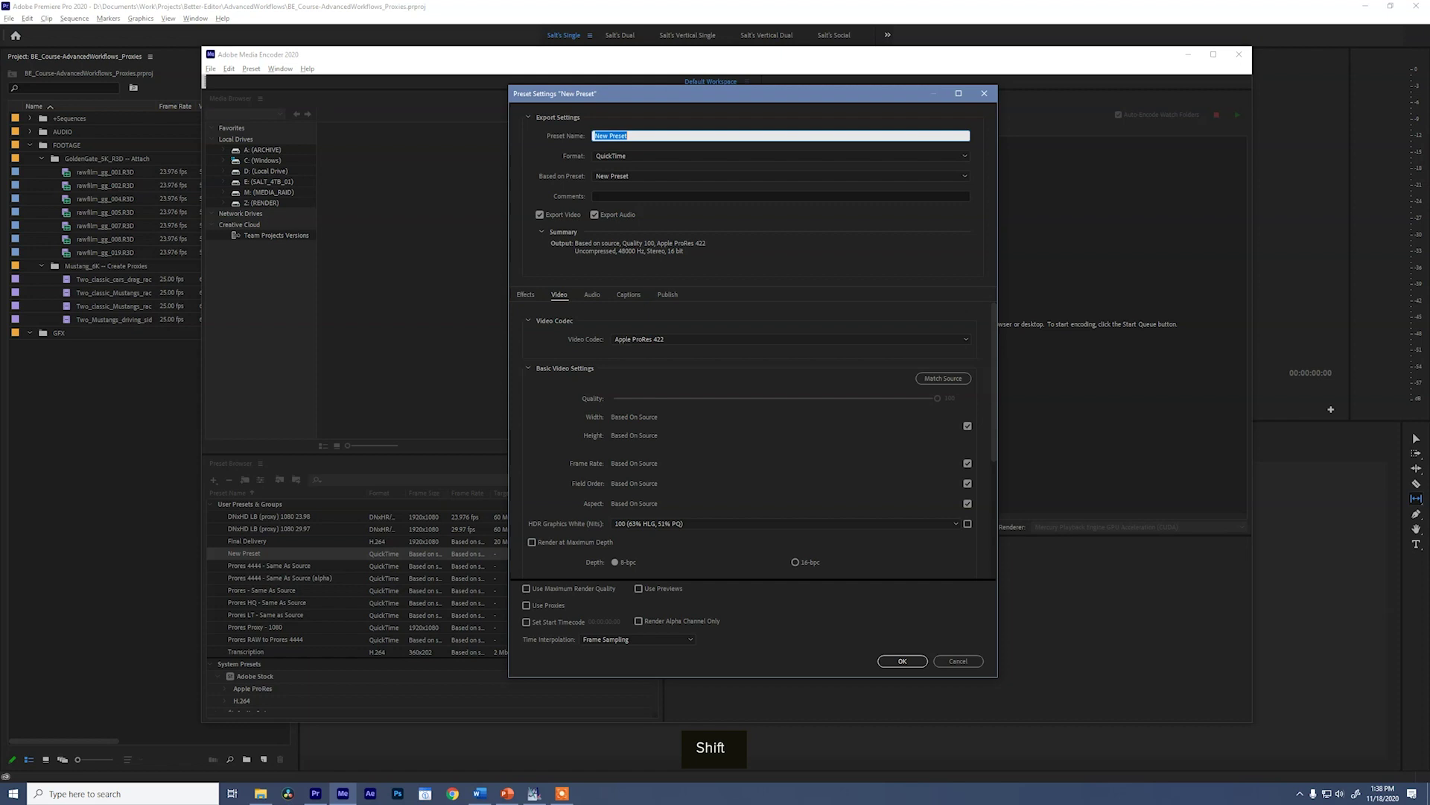
pyautogui.write('Better Editory')
pyautogui.press('BackSpace')
pyautogui.write('Proxy ')
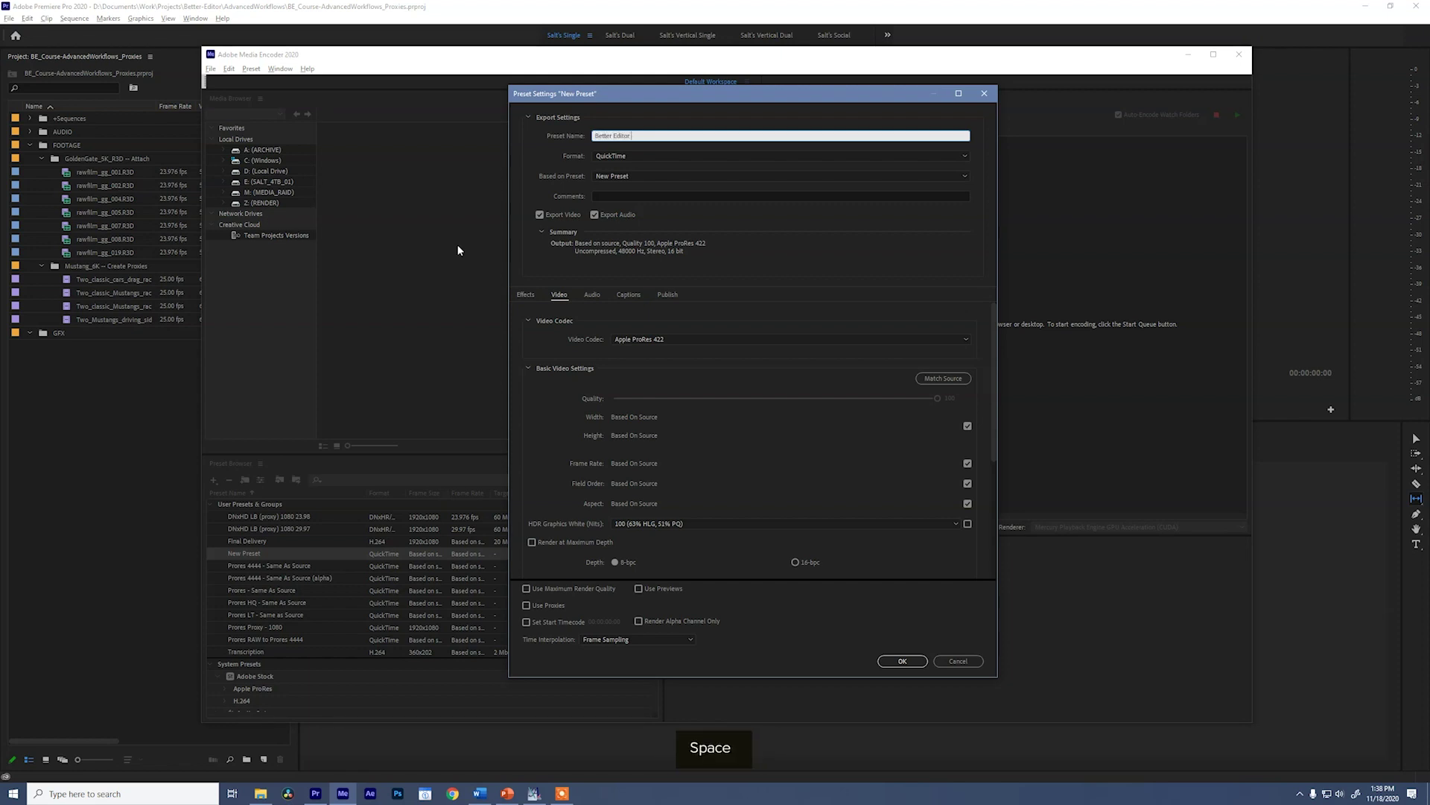
pyautogui.write('Encode -')
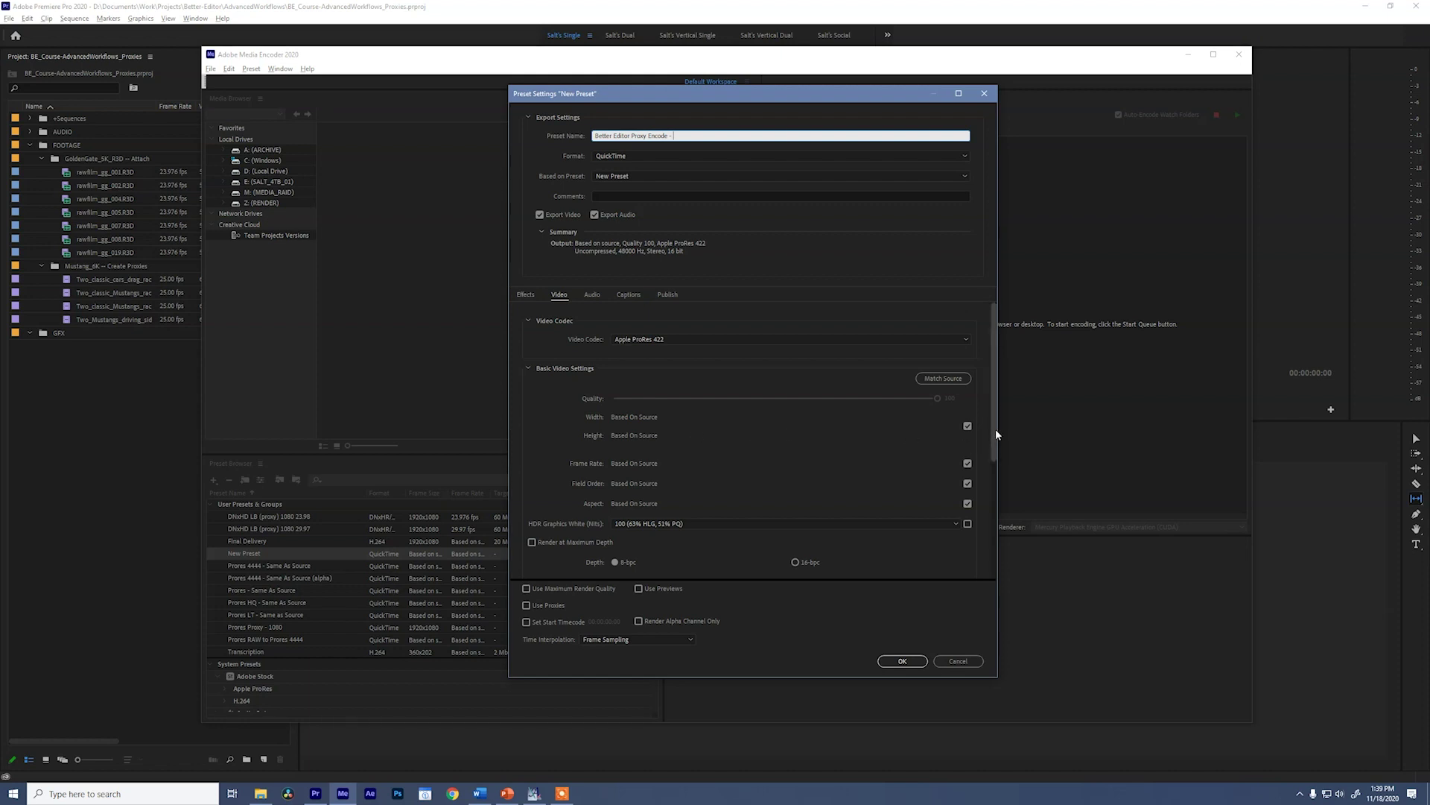
# Unlock custom frame size and frame rate in the preset, setting 25 fps.
pyautogui.moveTo(995, 427)
pyautogui.mouseDown()
pyautogui.moveTo(993, 477)
pyautogui.moveTo(995, 409)
pyautogui.mouseUp()
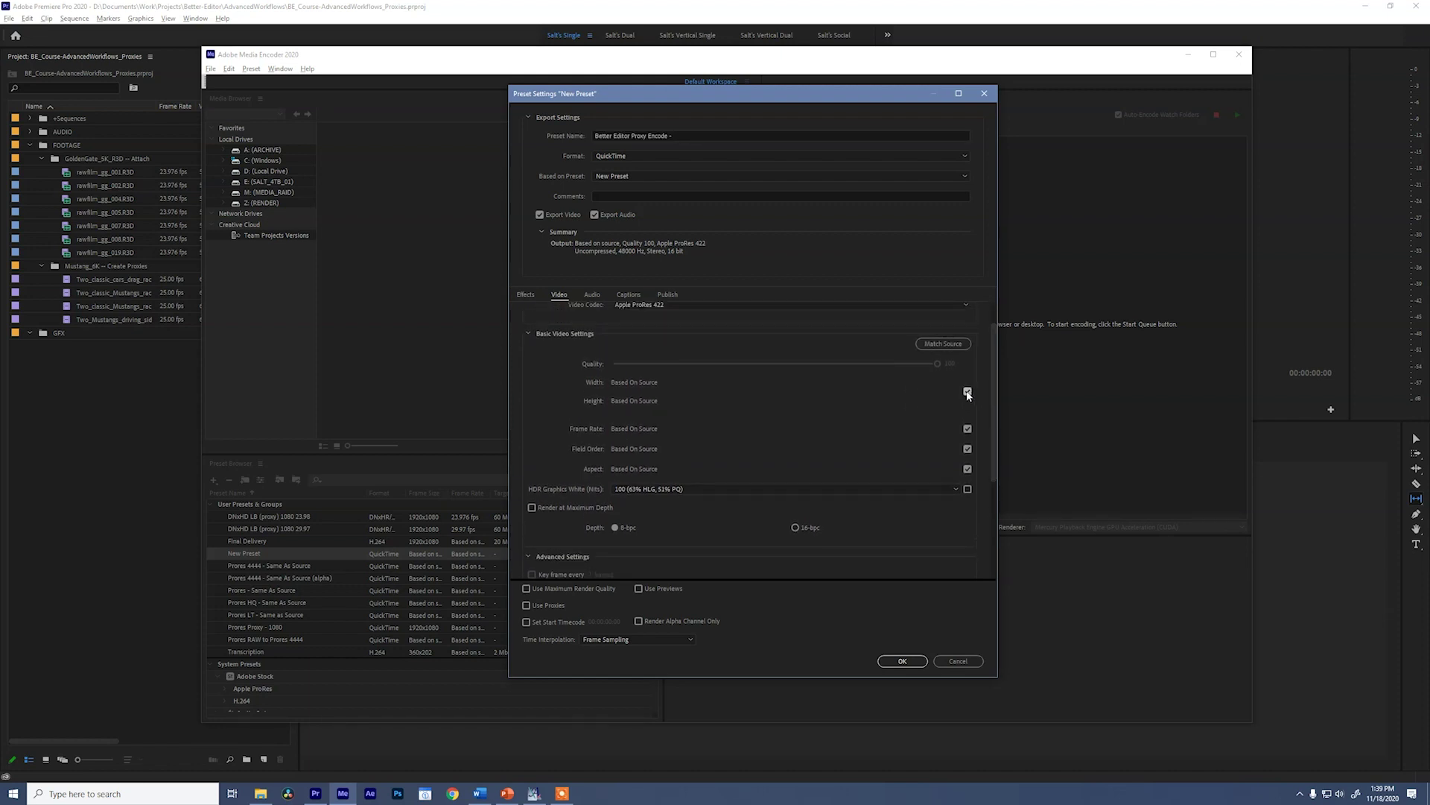
pyautogui.click(967, 391)
pyautogui.click(967, 430)
pyautogui.click(656, 427)
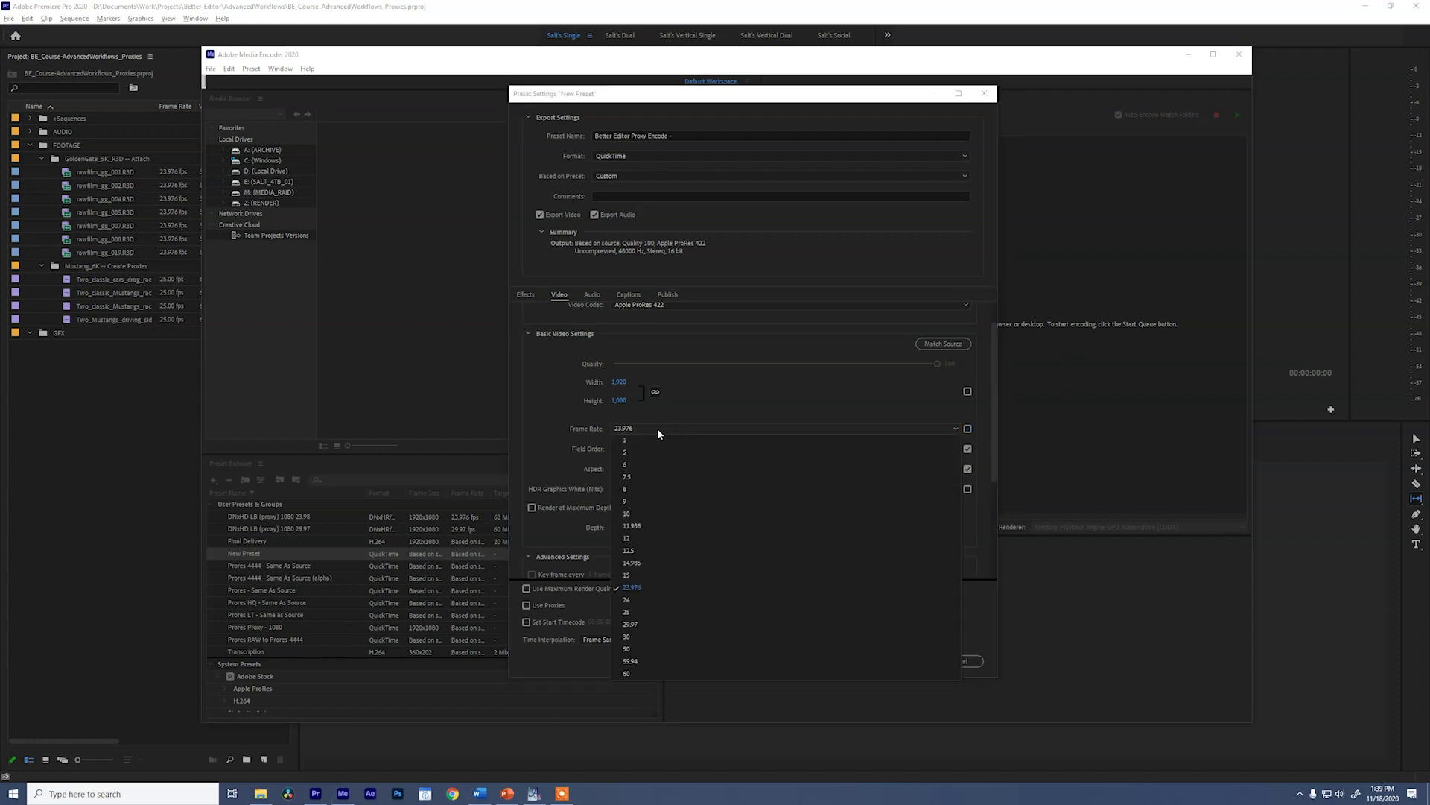
pyautogui.click(627, 610)
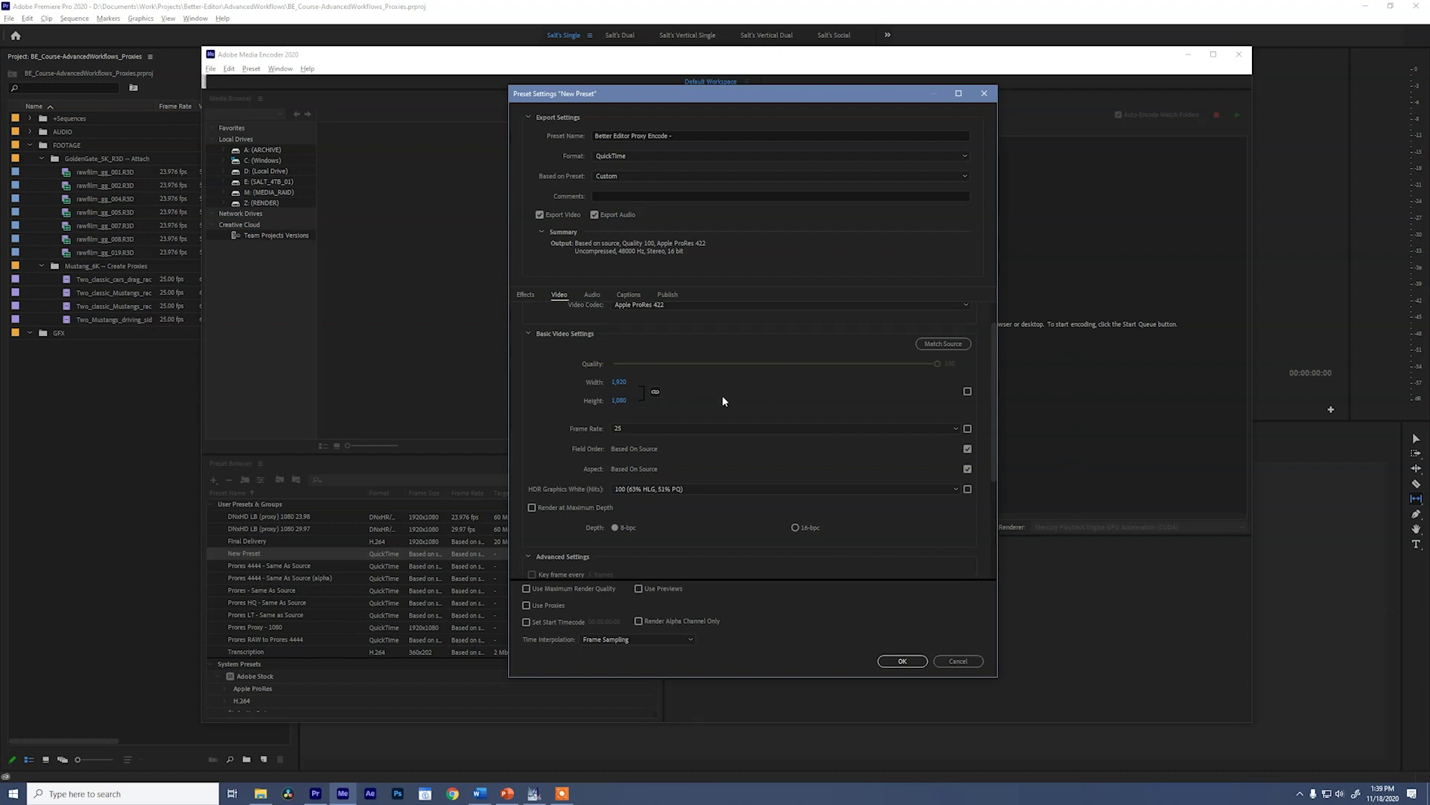
pyautogui.click(156, 399)
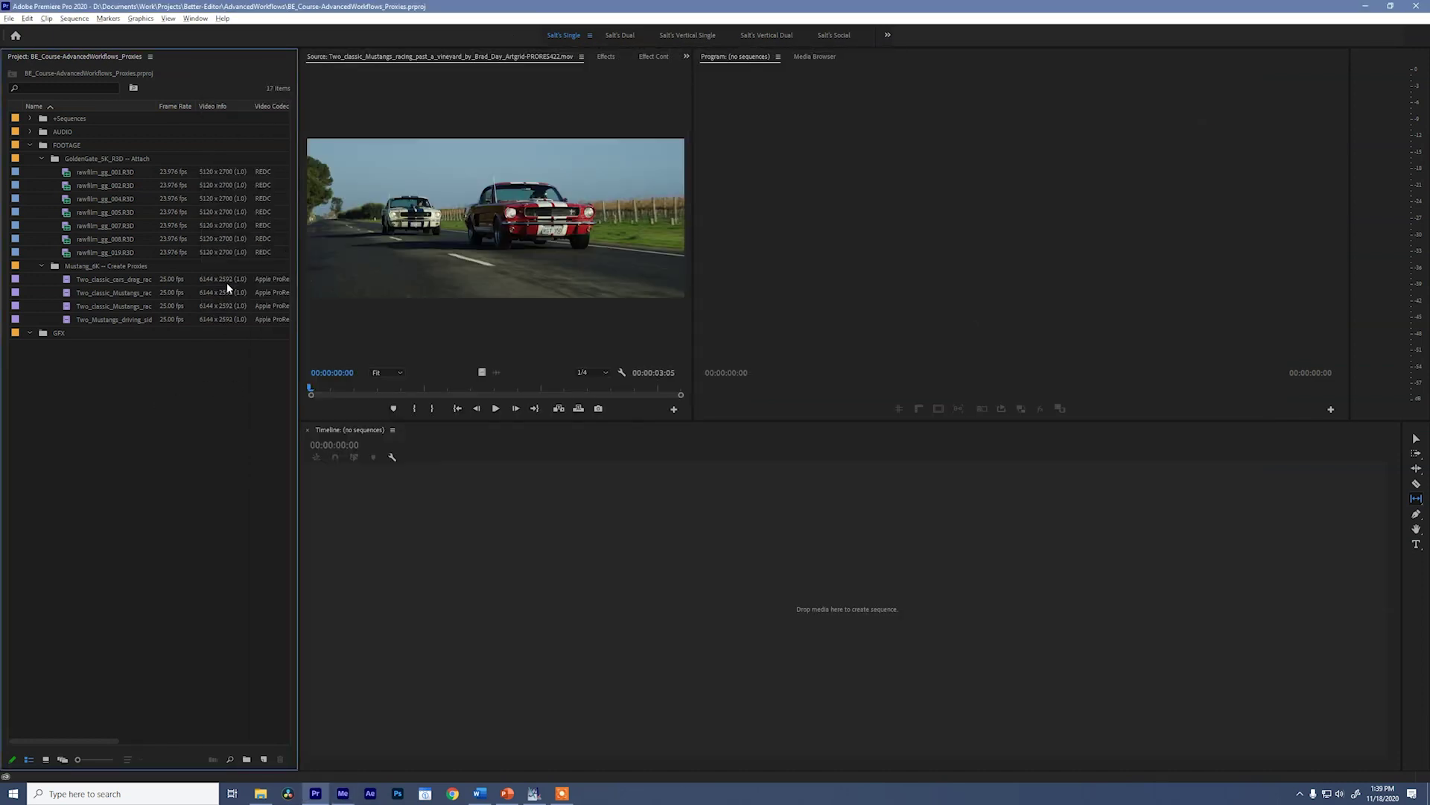
# Set the preset's frame size to 6144 by 2592 to match the Mustang clips.
pyautogui.hotkey('alt', 'Tab')
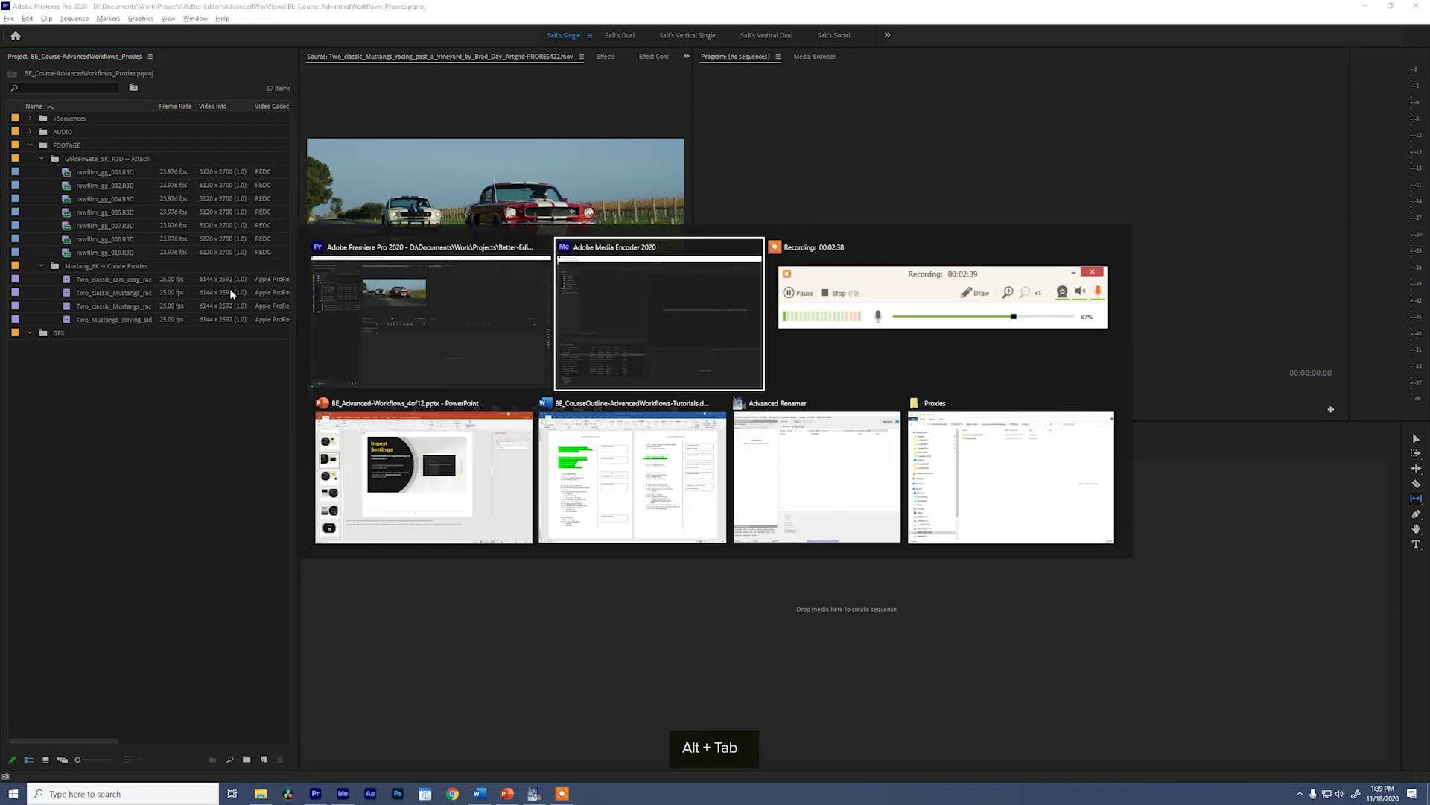
pyautogui.click(623, 382)
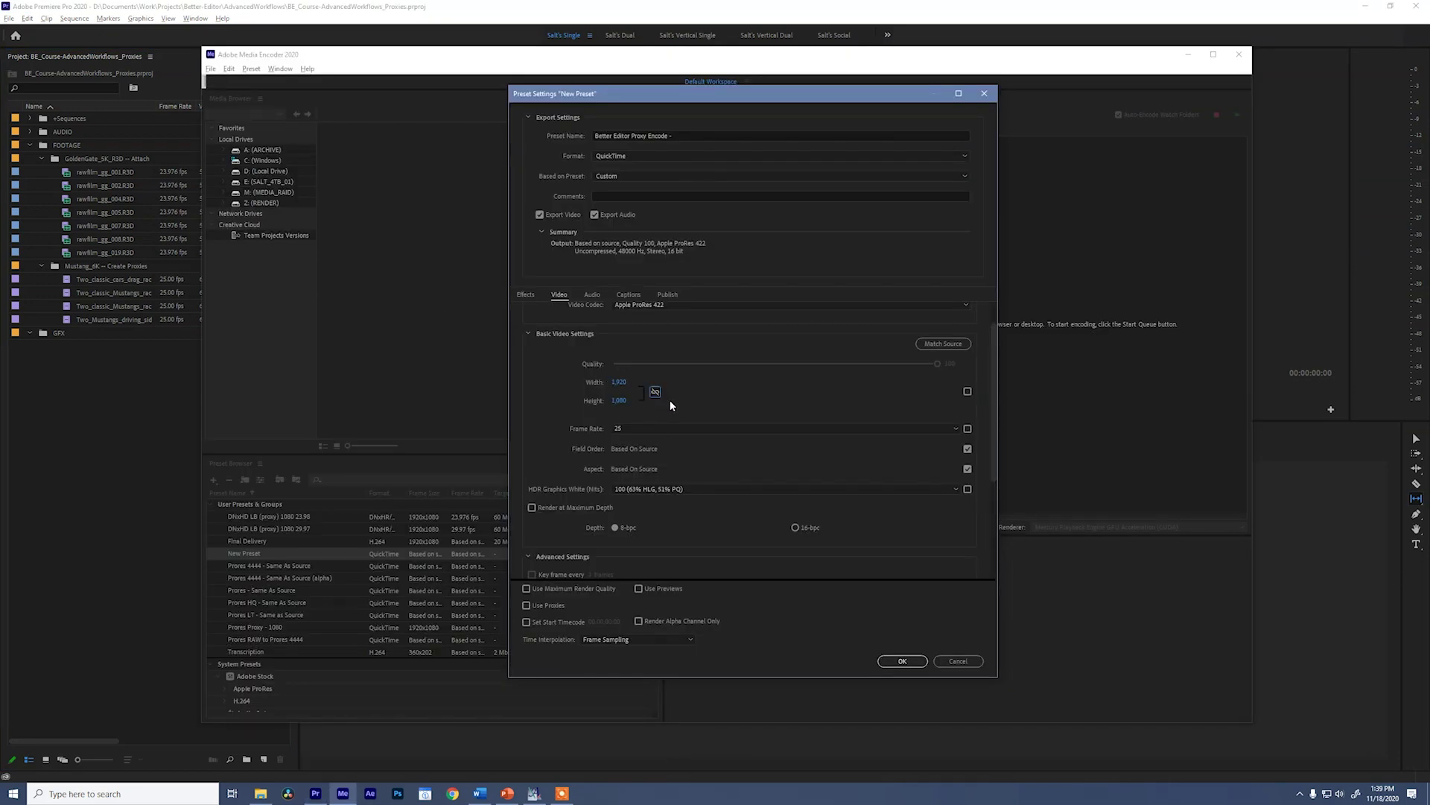
pyautogui.click(619, 382)
pyautogui.write('6144')
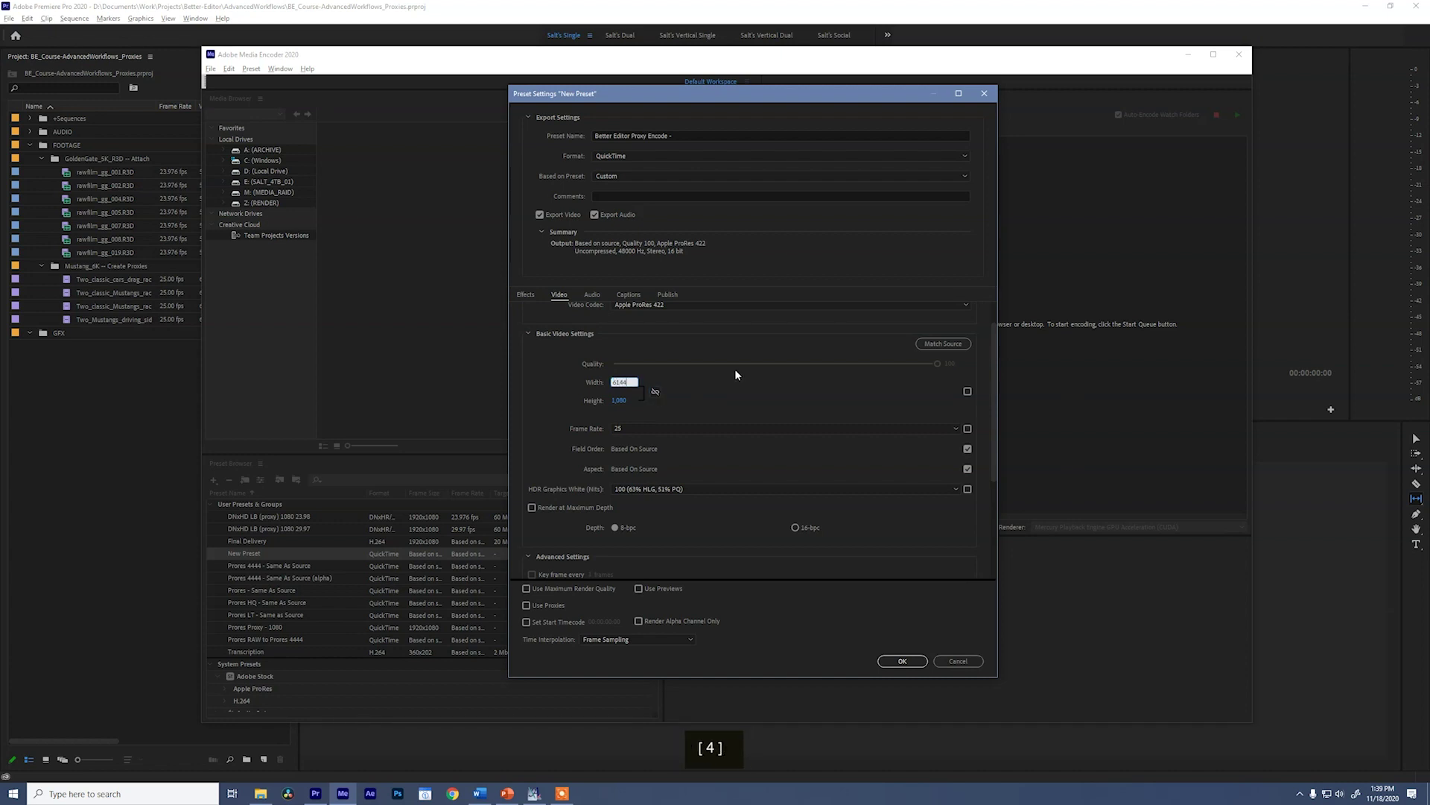
pyautogui.press('Tab')
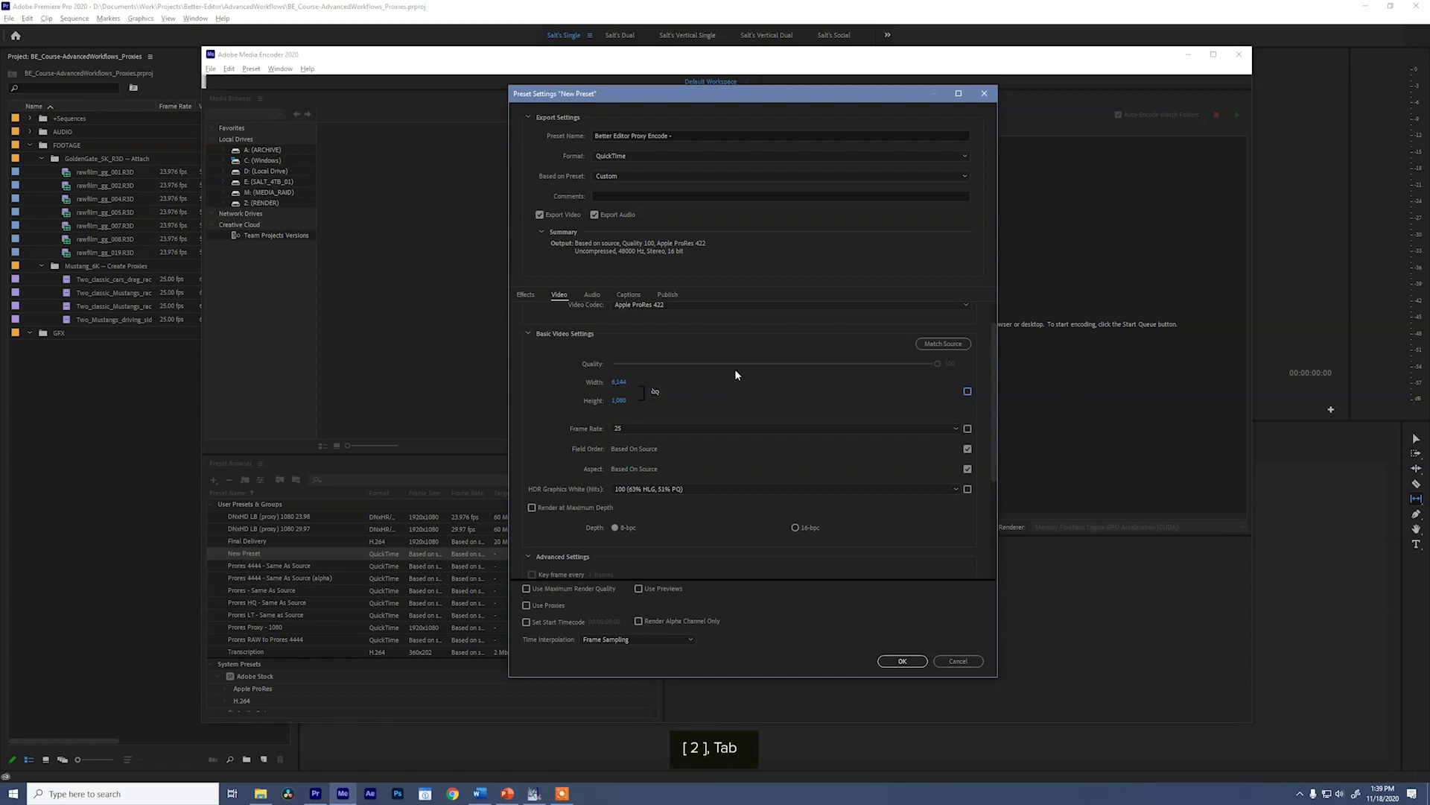
pyautogui.click(617, 400)
pyautogui.write('25')
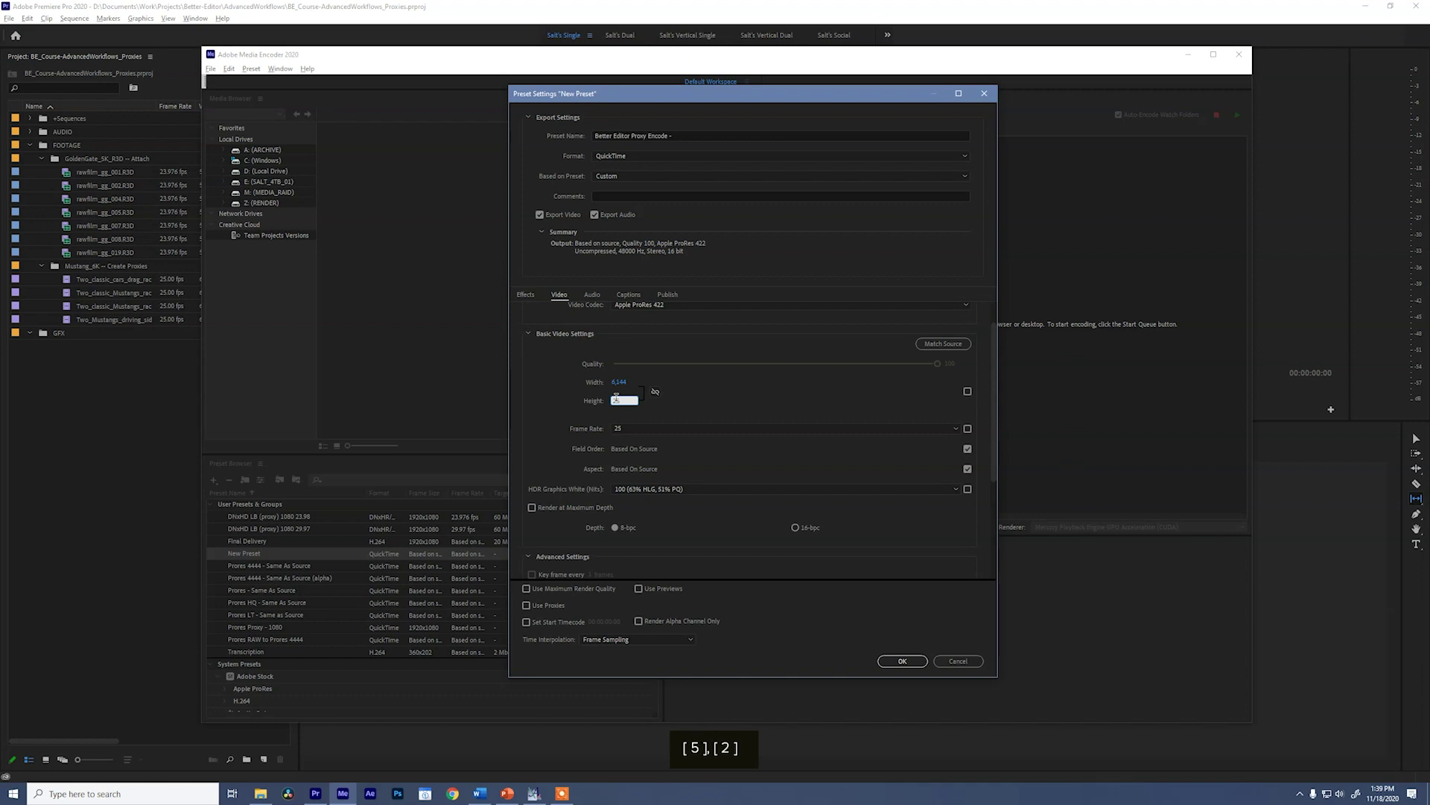
pyautogui.write('92')
pyautogui.press('Return')
pyautogui.click(140, 457)
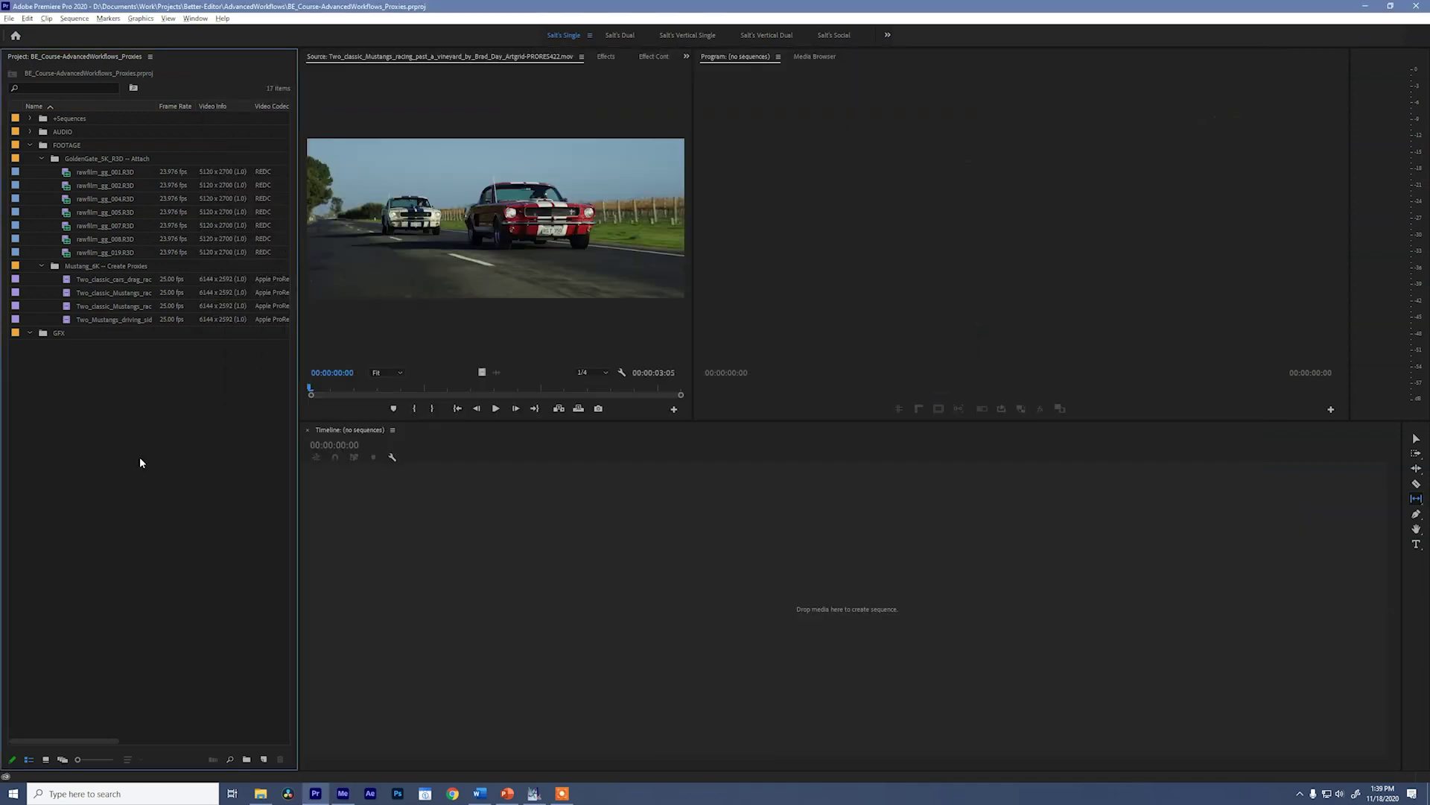
pyautogui.hotkey('alt', 'Tab')
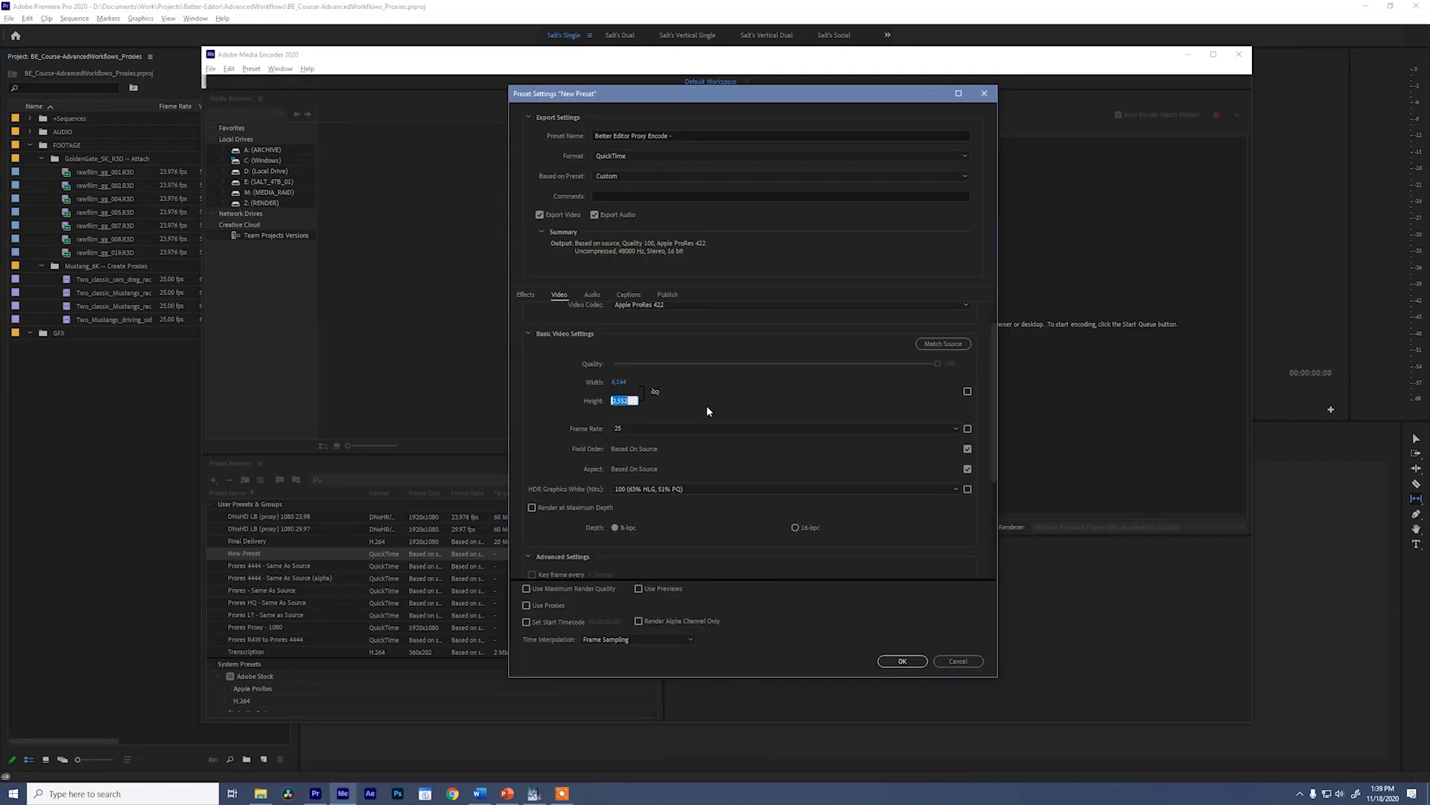
# Confirm the 2592 height, then set the width to 1920, giving 1920 × 810.
pyautogui.write('2592')
pyautogui.press('Return')
pyautogui.write('1920')
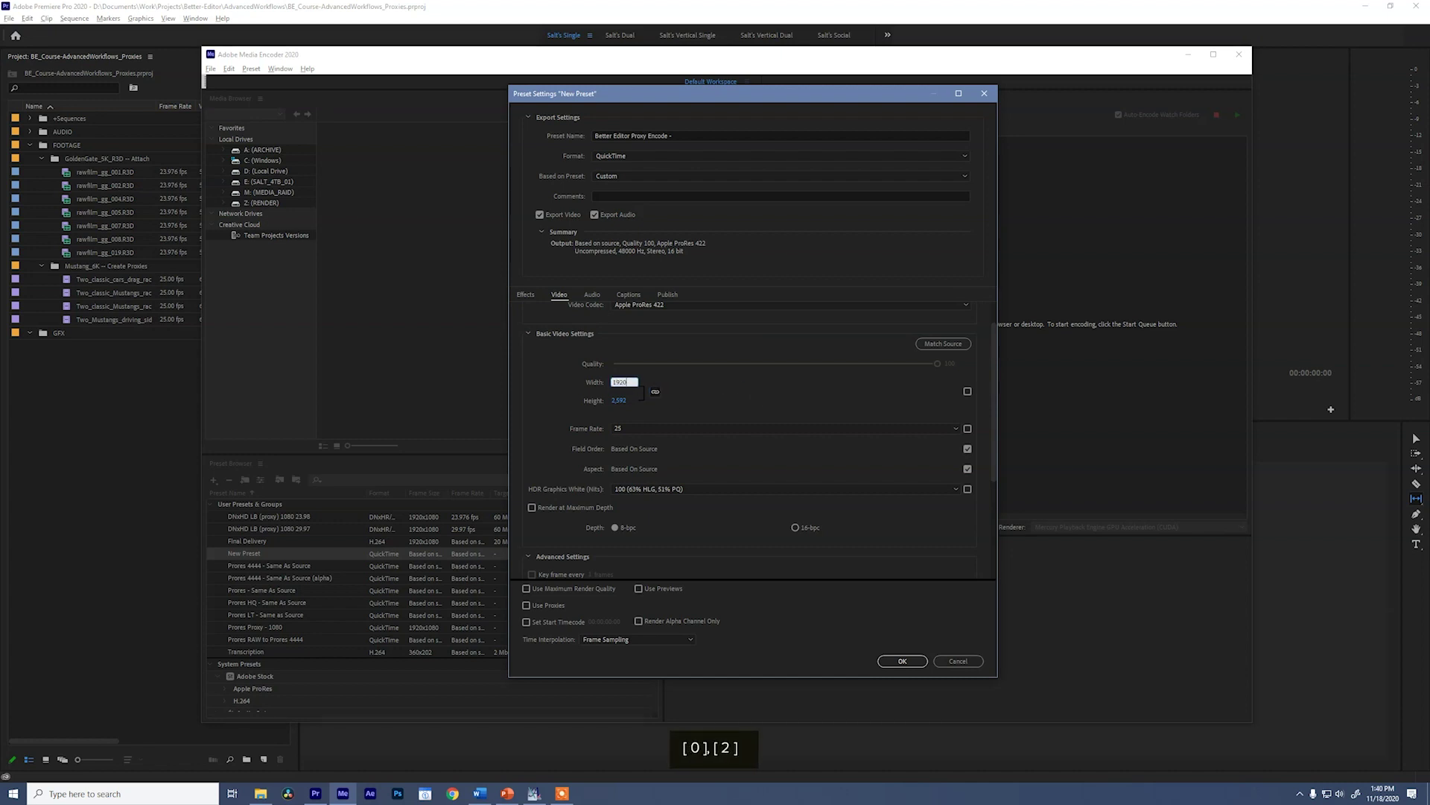
pyautogui.press('Tab')
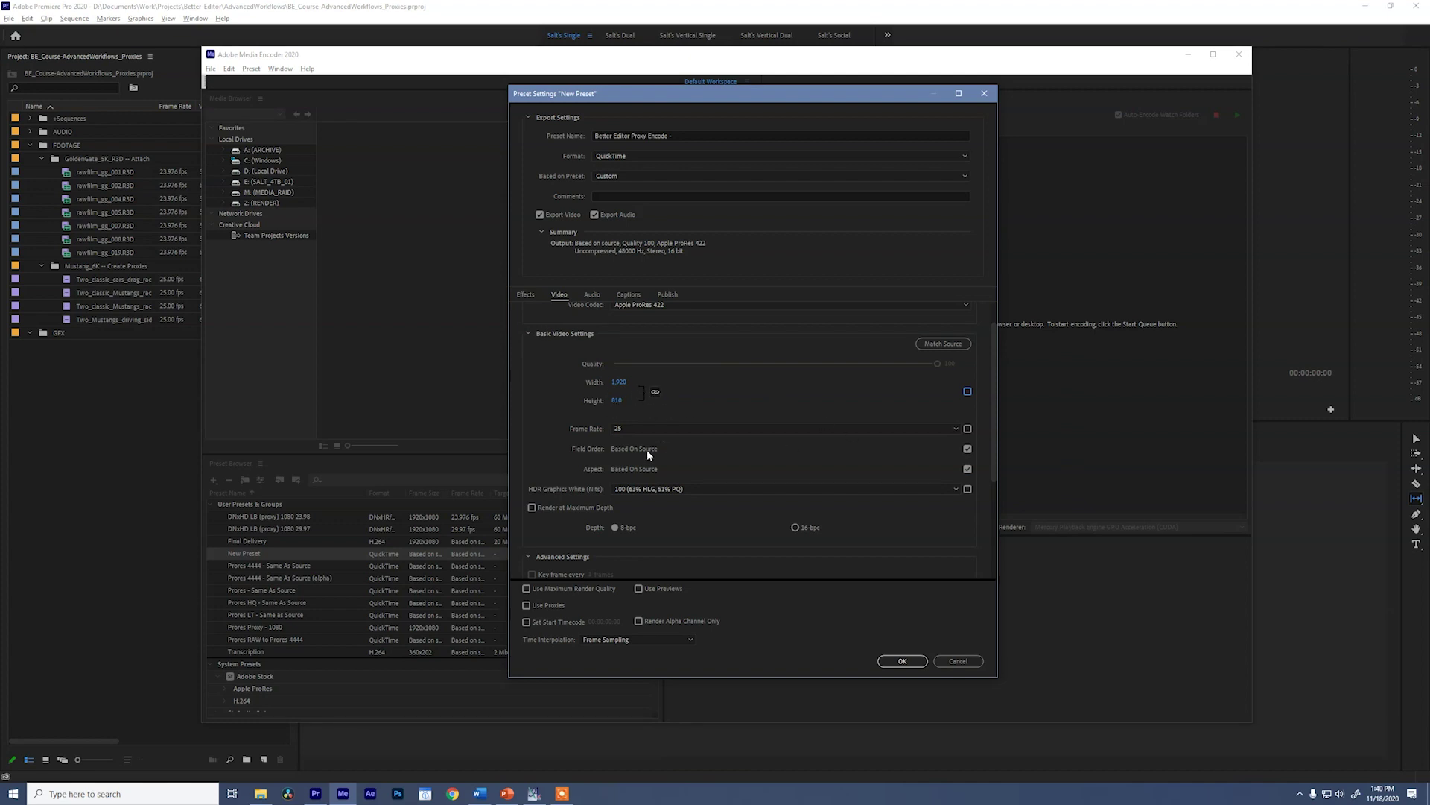
# Switch the preset to progressive field order and square pixels (1.0).
pyautogui.click(966, 450)
pyautogui.click(968, 469)
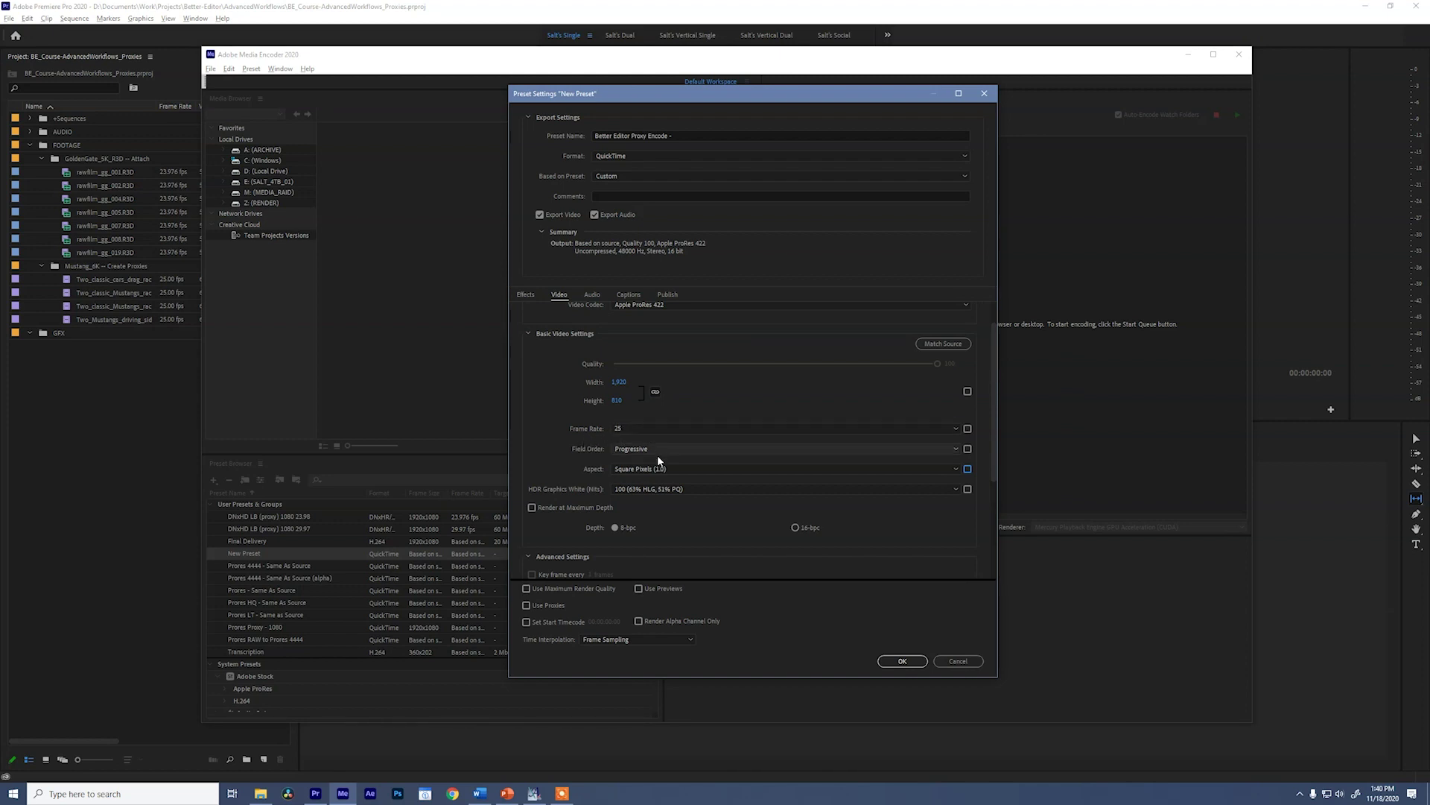
pyautogui.click(686, 136)
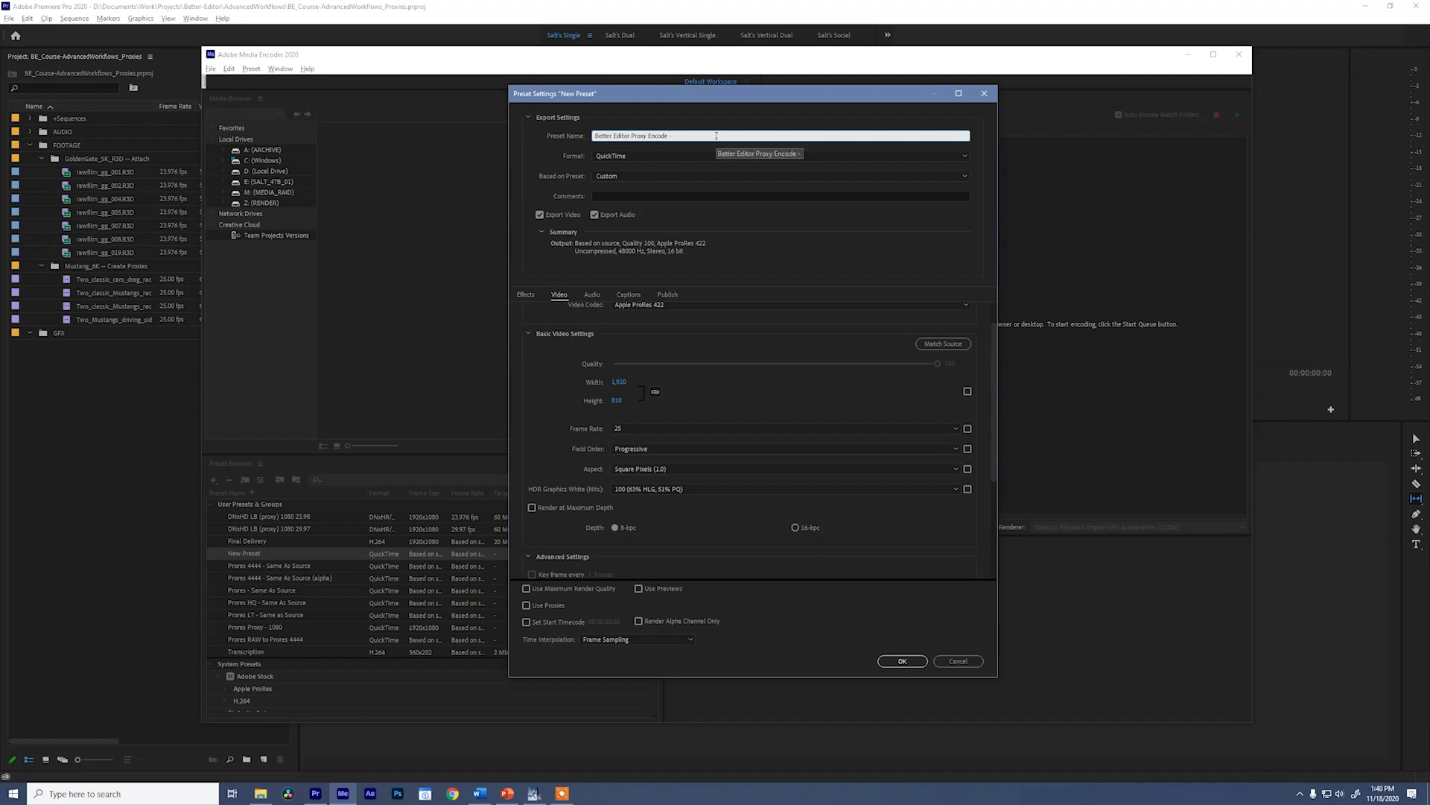
# Append '1920x810, 25fps' to the preset name, copy the full name, and check the audio settings.
pyautogui.write('1920x')
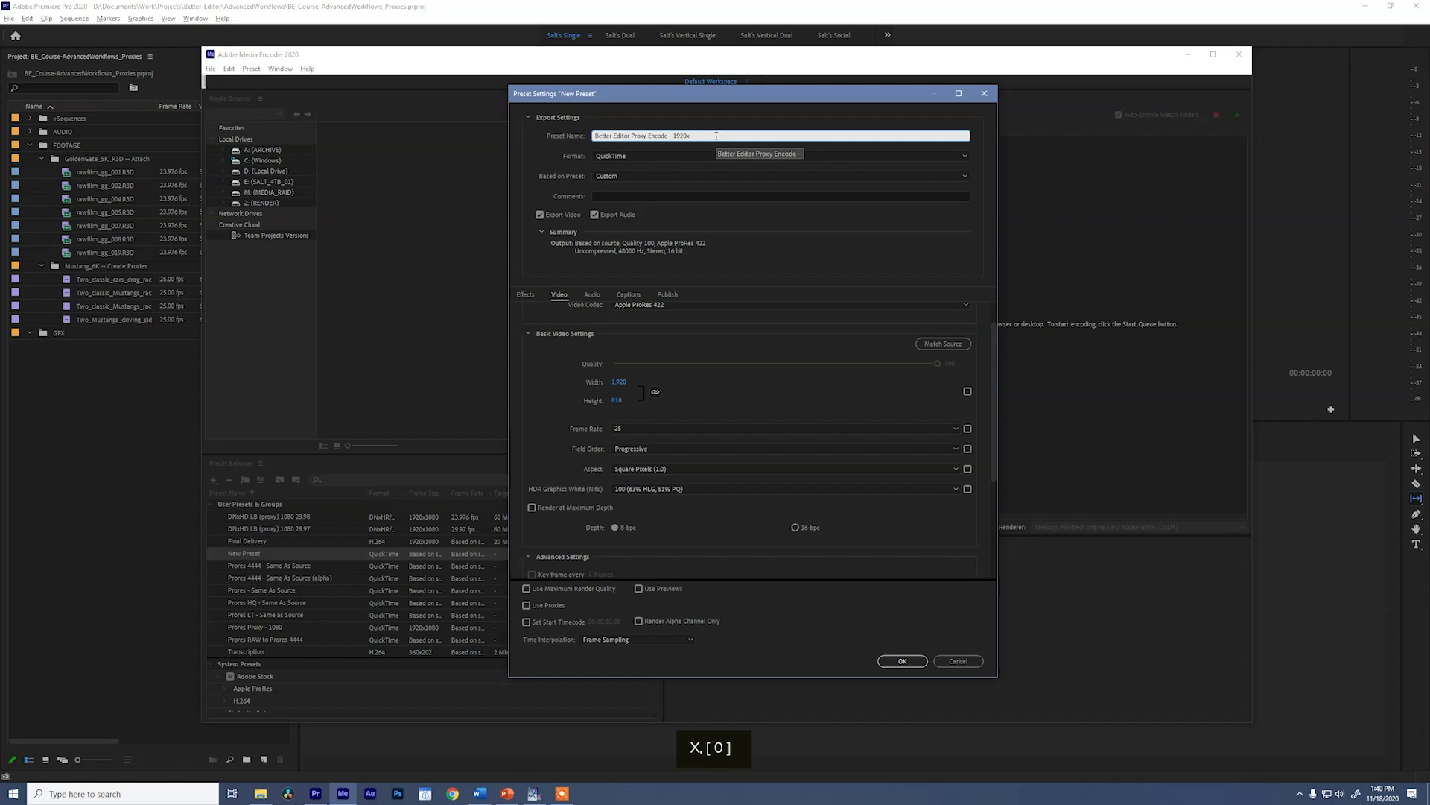
pyautogui.write('810')
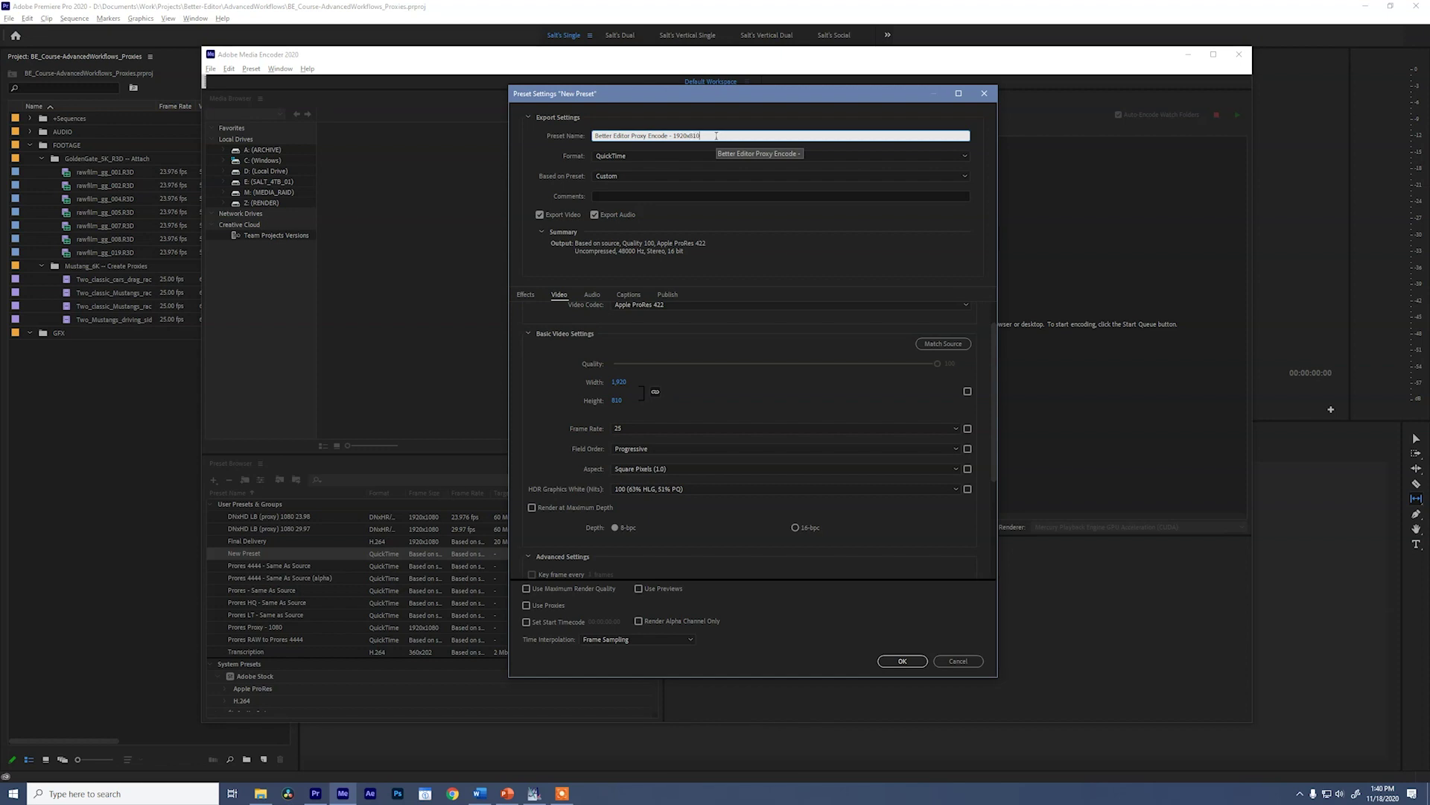
pyautogui.write(', ')
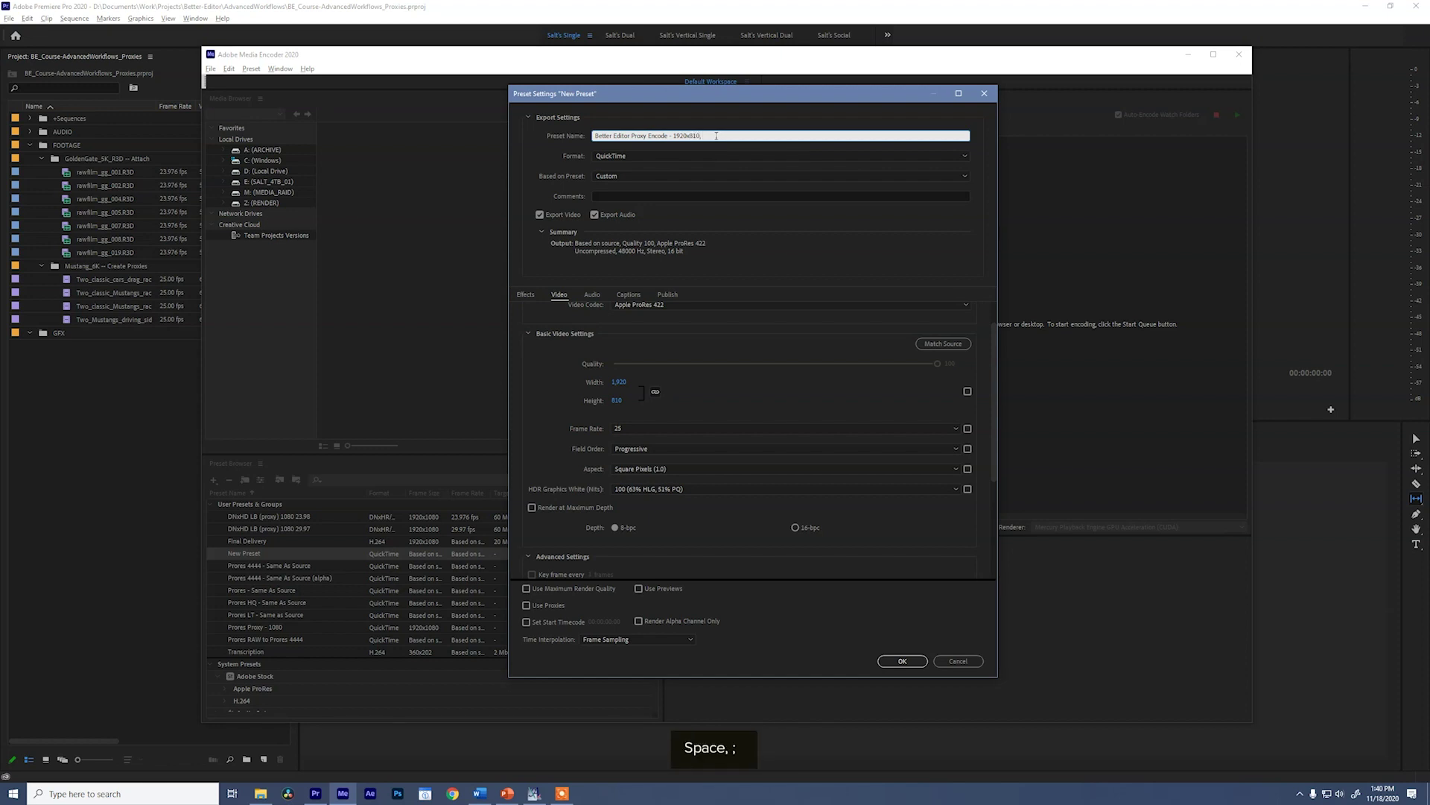
pyautogui.write('25fps')
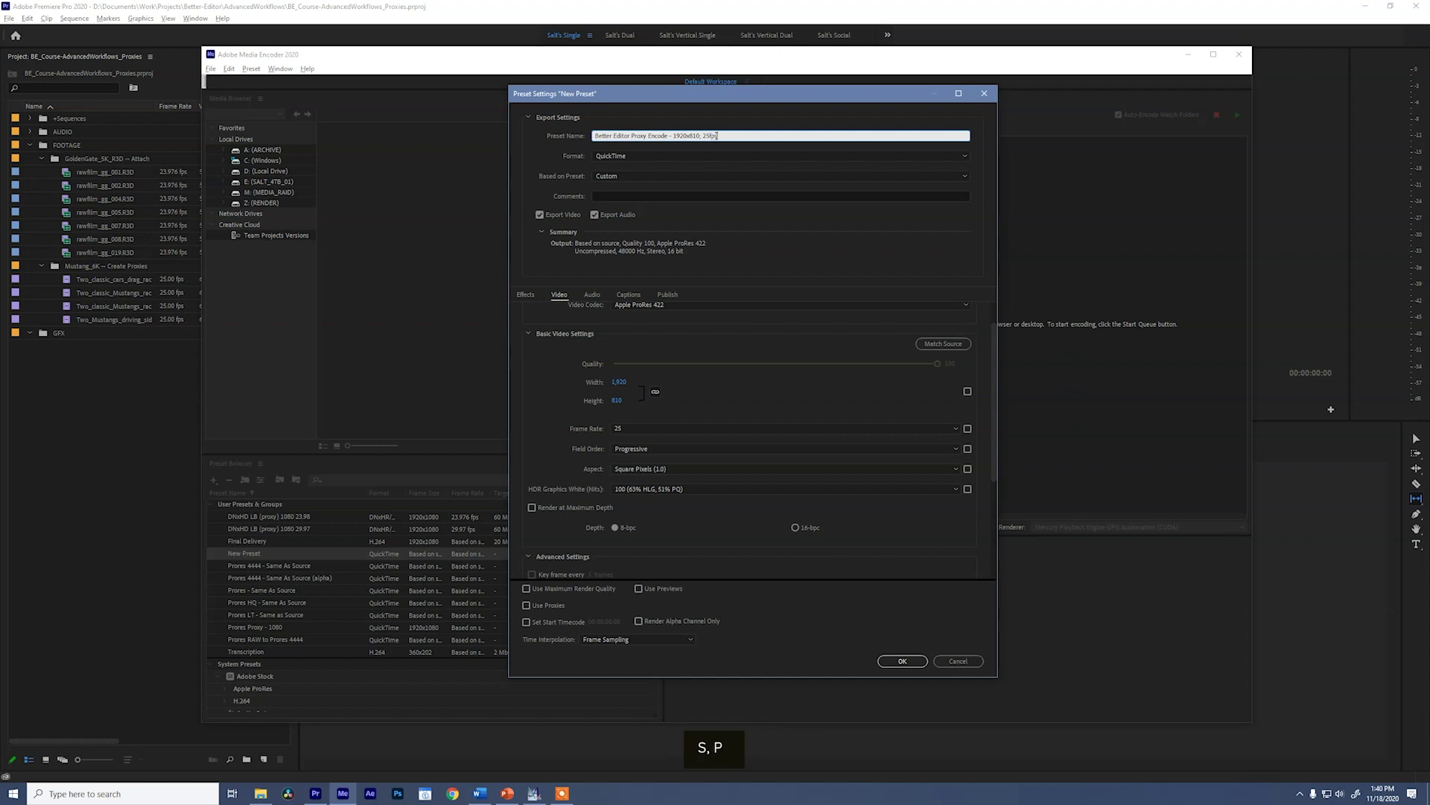
pyautogui.hotkey('ctrl', 'a')
pyautogui.hotkey('ctrl', 'c')
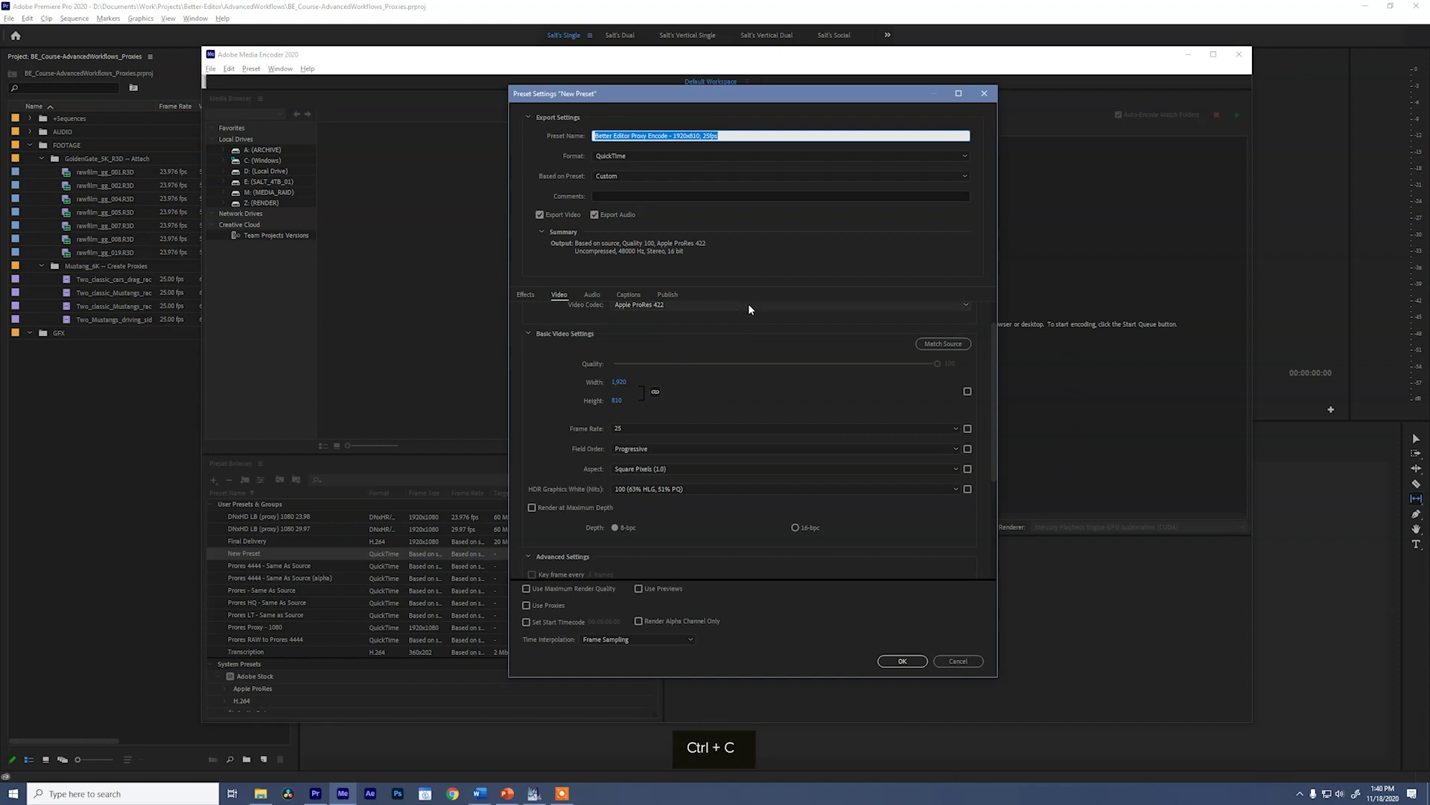
pyautogui.click(755, 265)
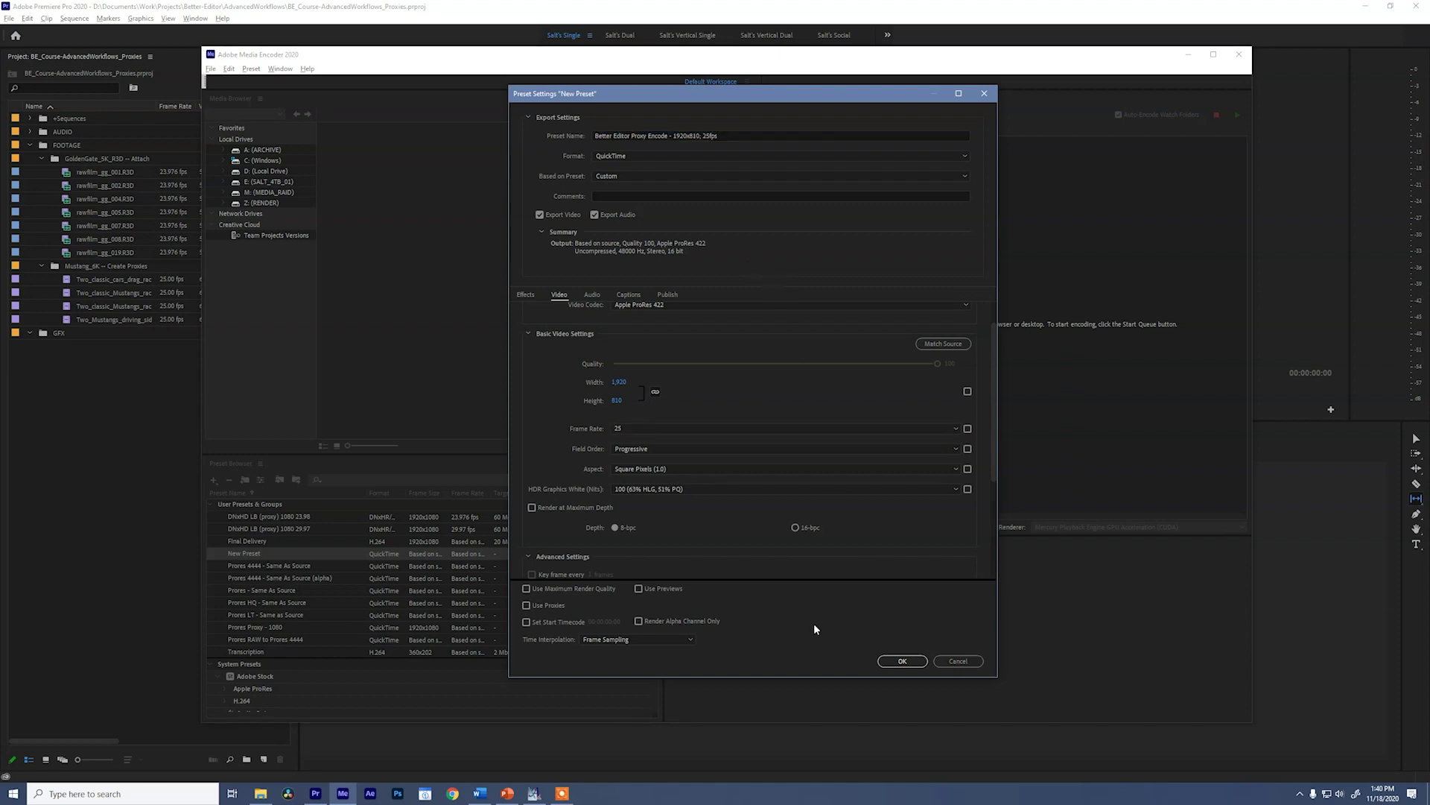
pyautogui.click(592, 295)
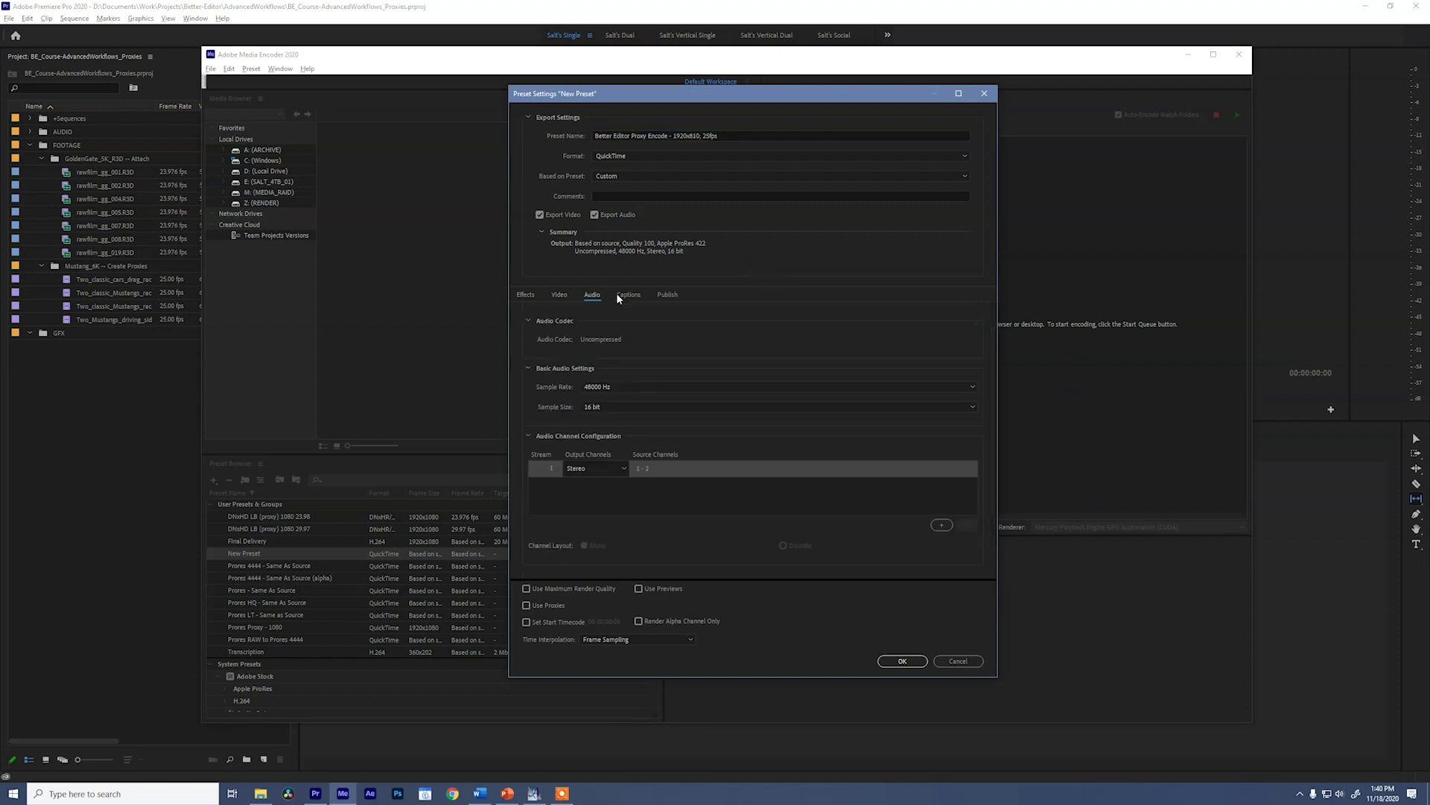
# Save the encode preset and create an ingest preset named 'Better Editor Proxy Ingest - 1920x810; 25fps'.
pyautogui.click(560, 295)
pyautogui.click(902, 662)
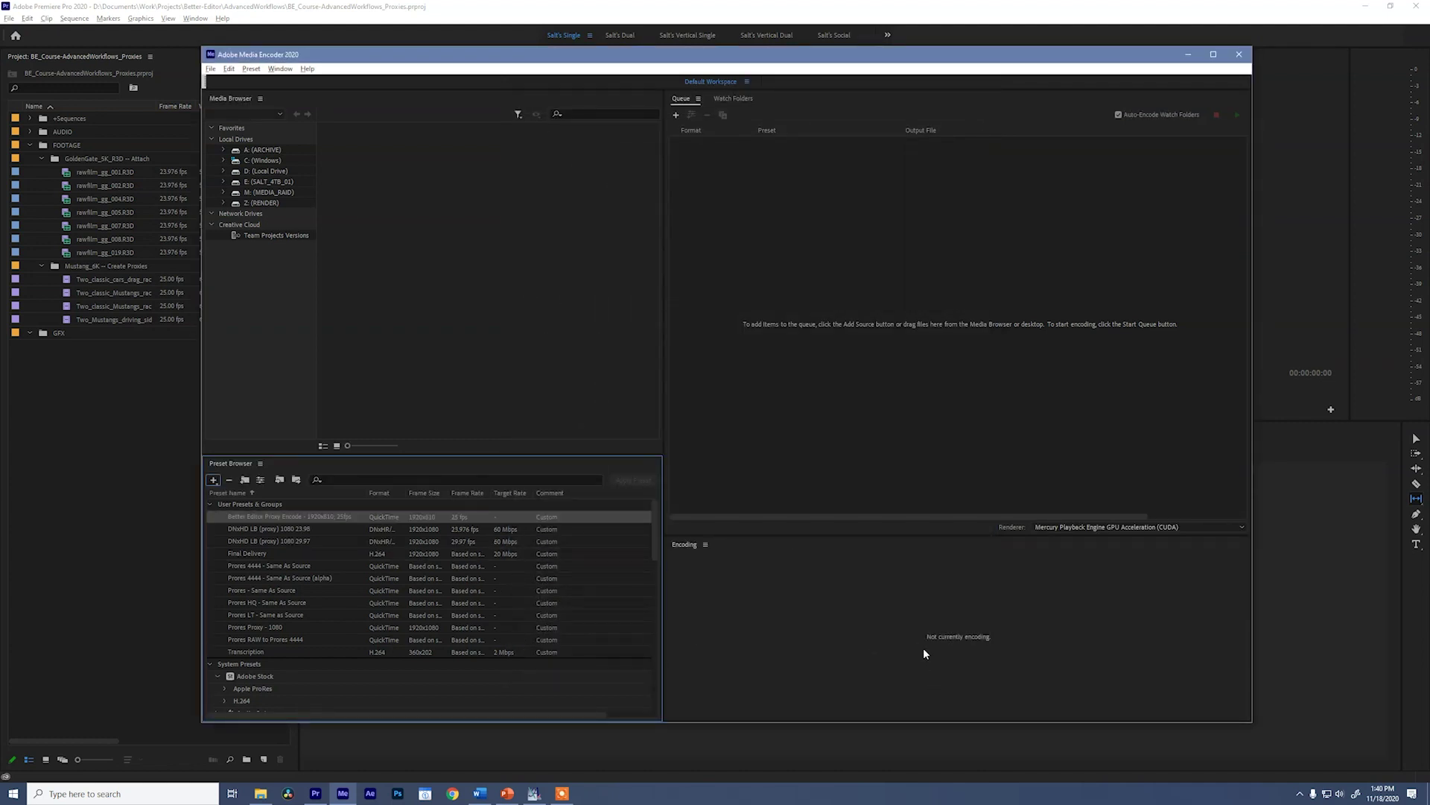
pyautogui.click(214, 481)
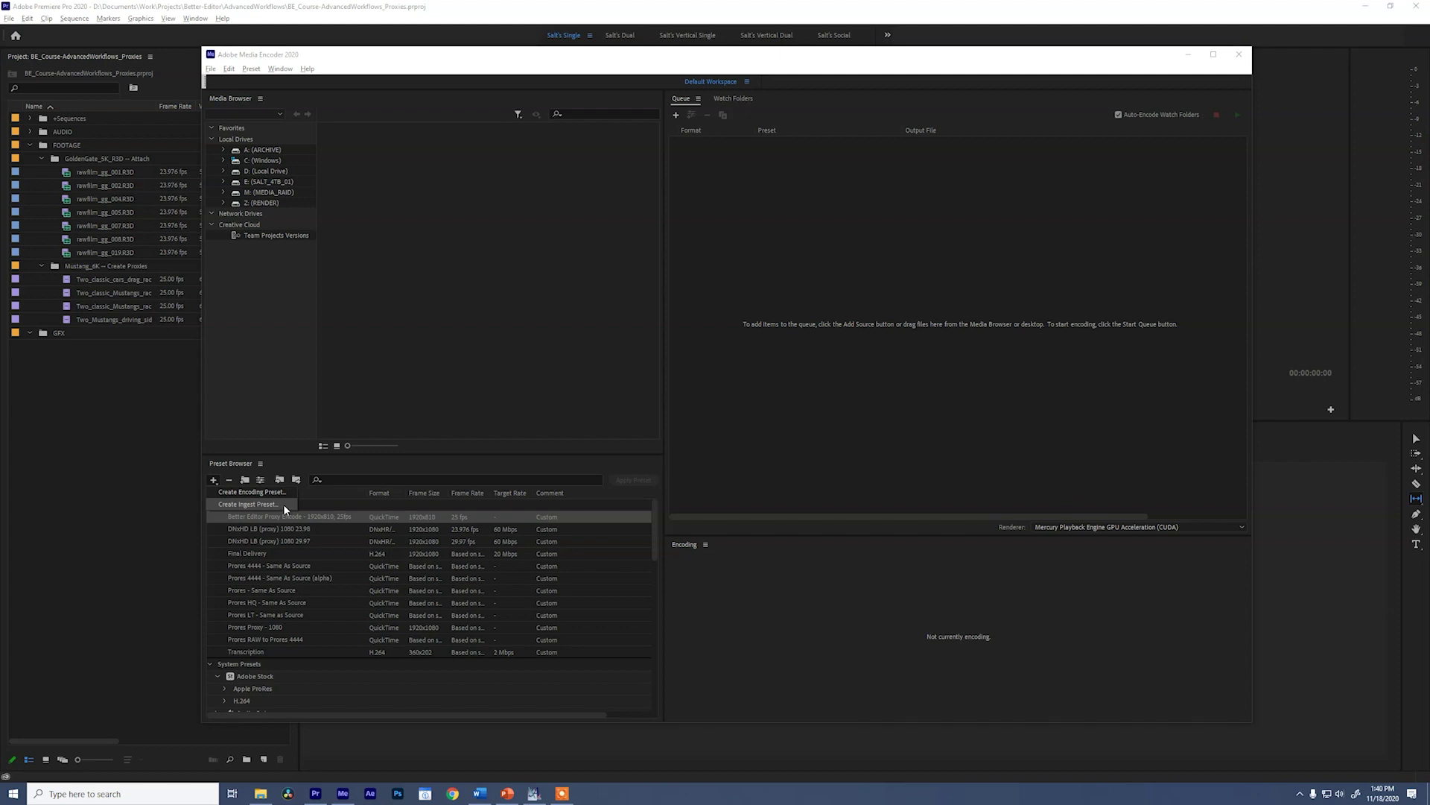
pyautogui.click(283, 503)
pyautogui.click(645, 138)
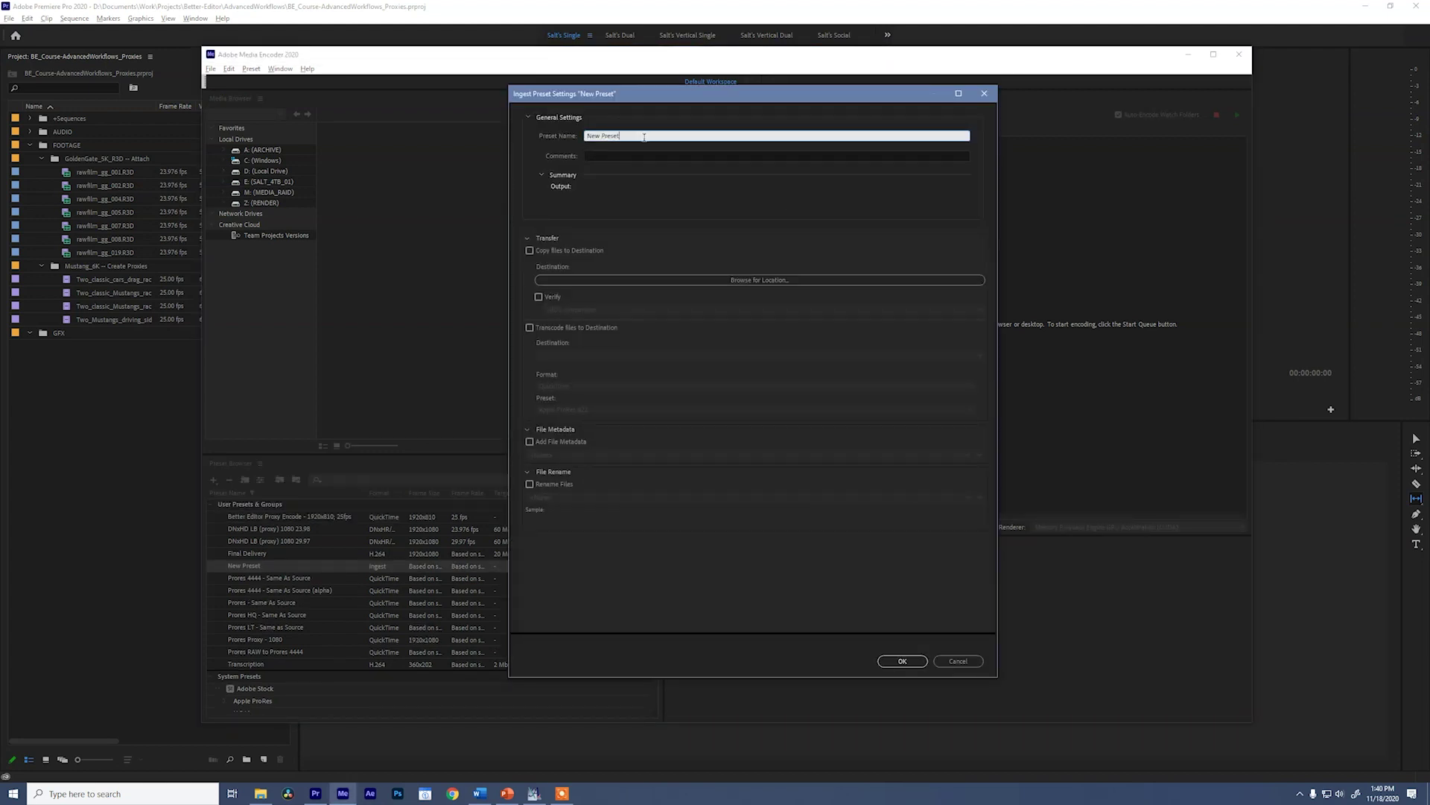
pyautogui.hotkey('ctrl', 'a')
pyautogui.hotkey('ctrl', 'v')
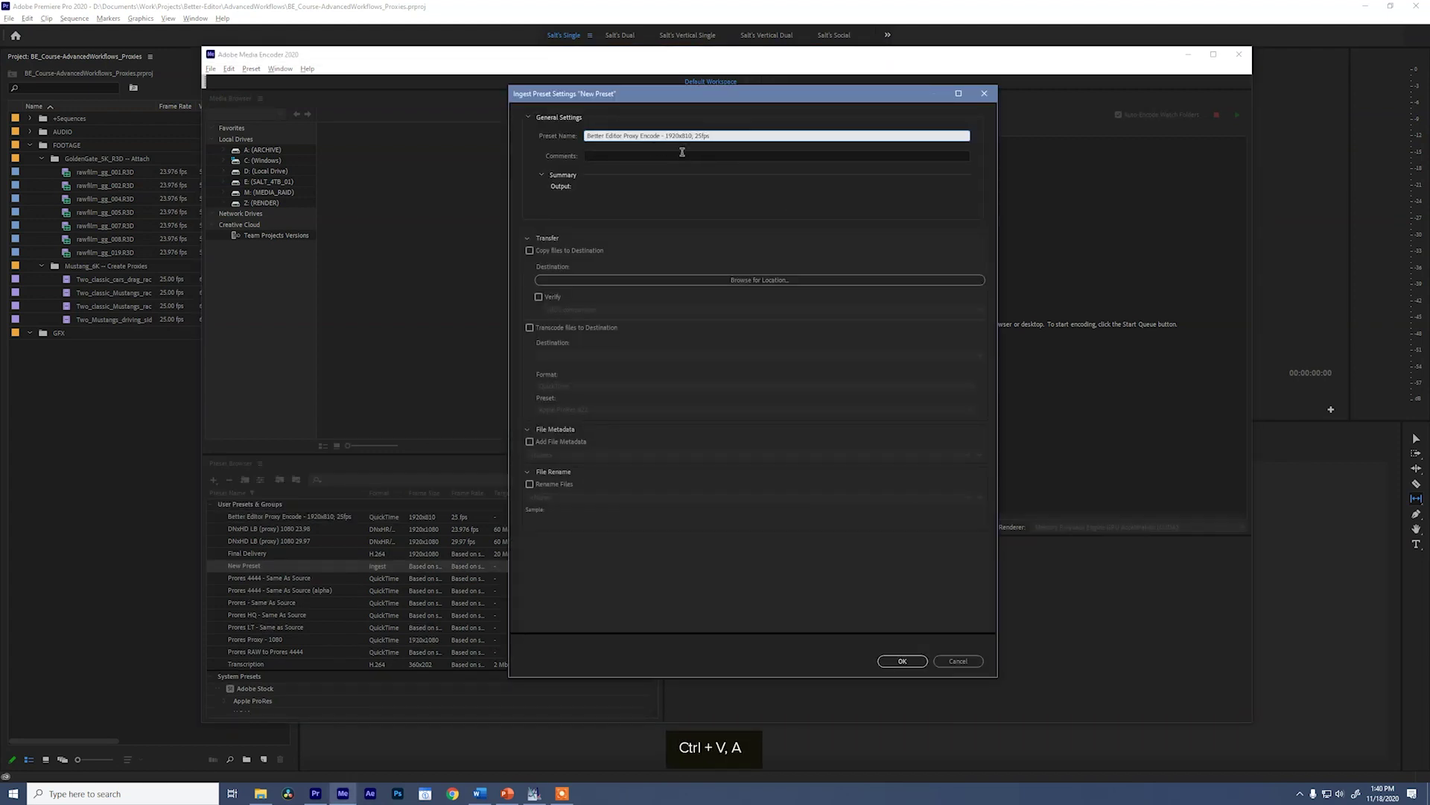
pyautogui.doubleClick(650, 136)
pyautogui.write('Ingest')
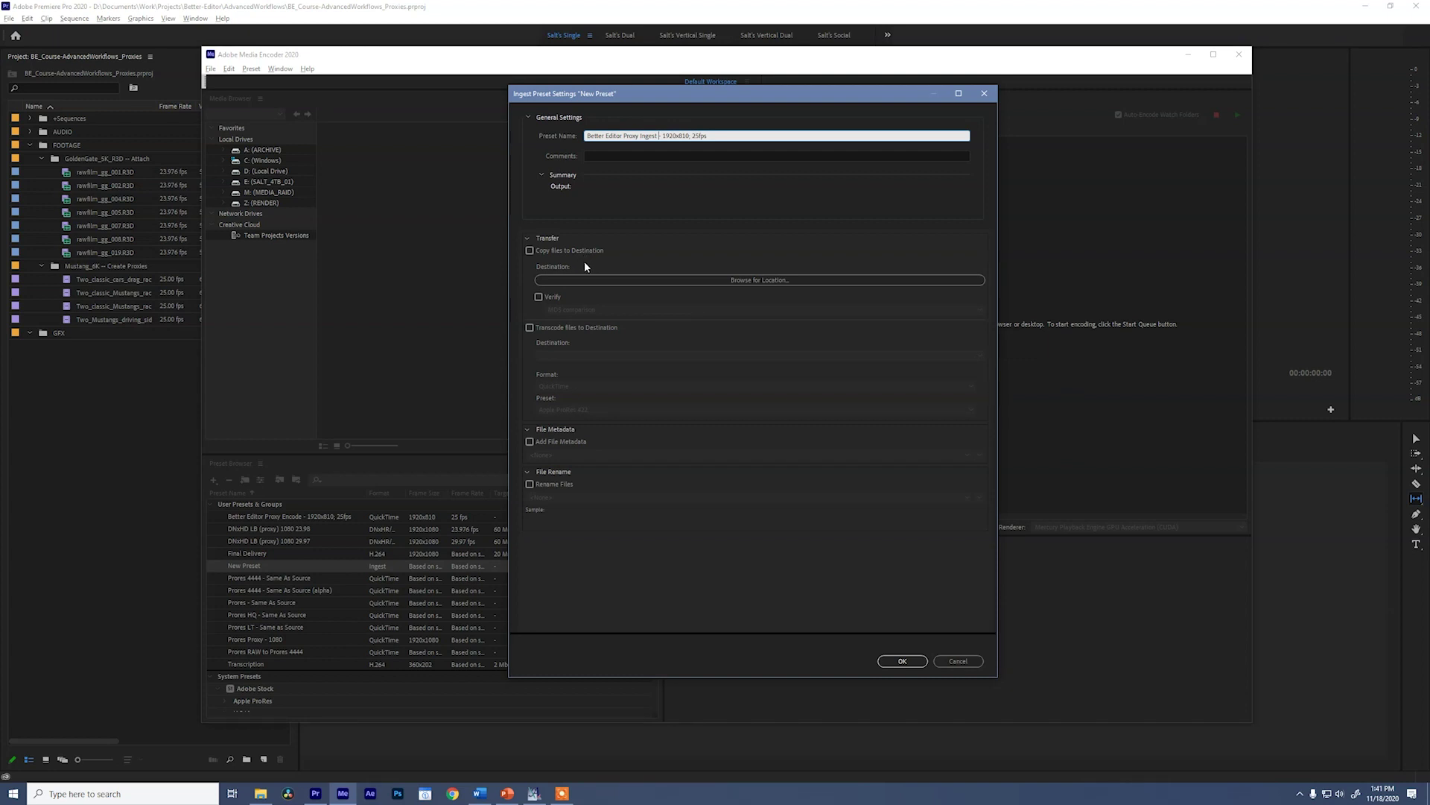
# Make the ingest preset transcode to Z:\00_EXPORTS using the Proxy Encode preset, and save it.
pyautogui.click(530, 328)
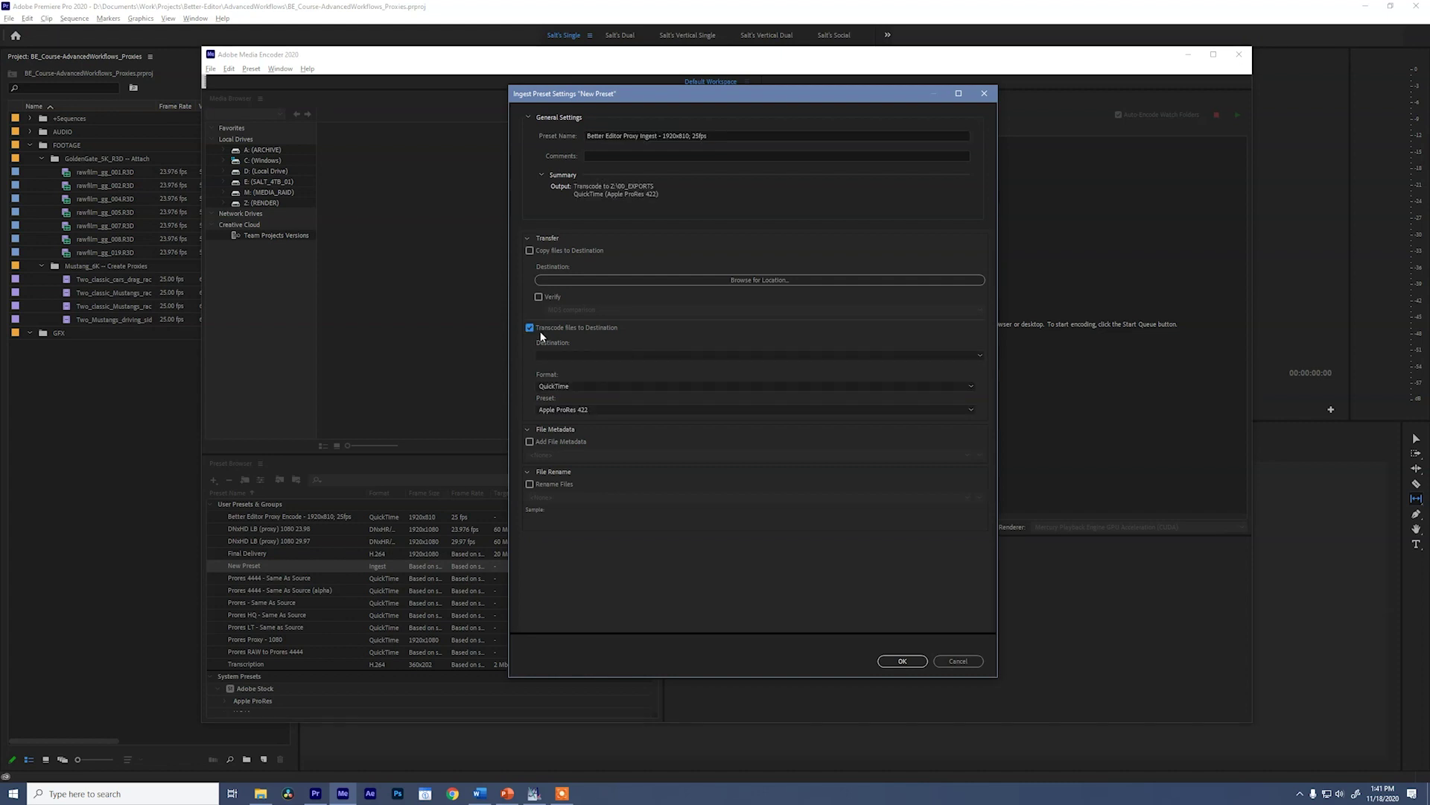
pyautogui.click(980, 356)
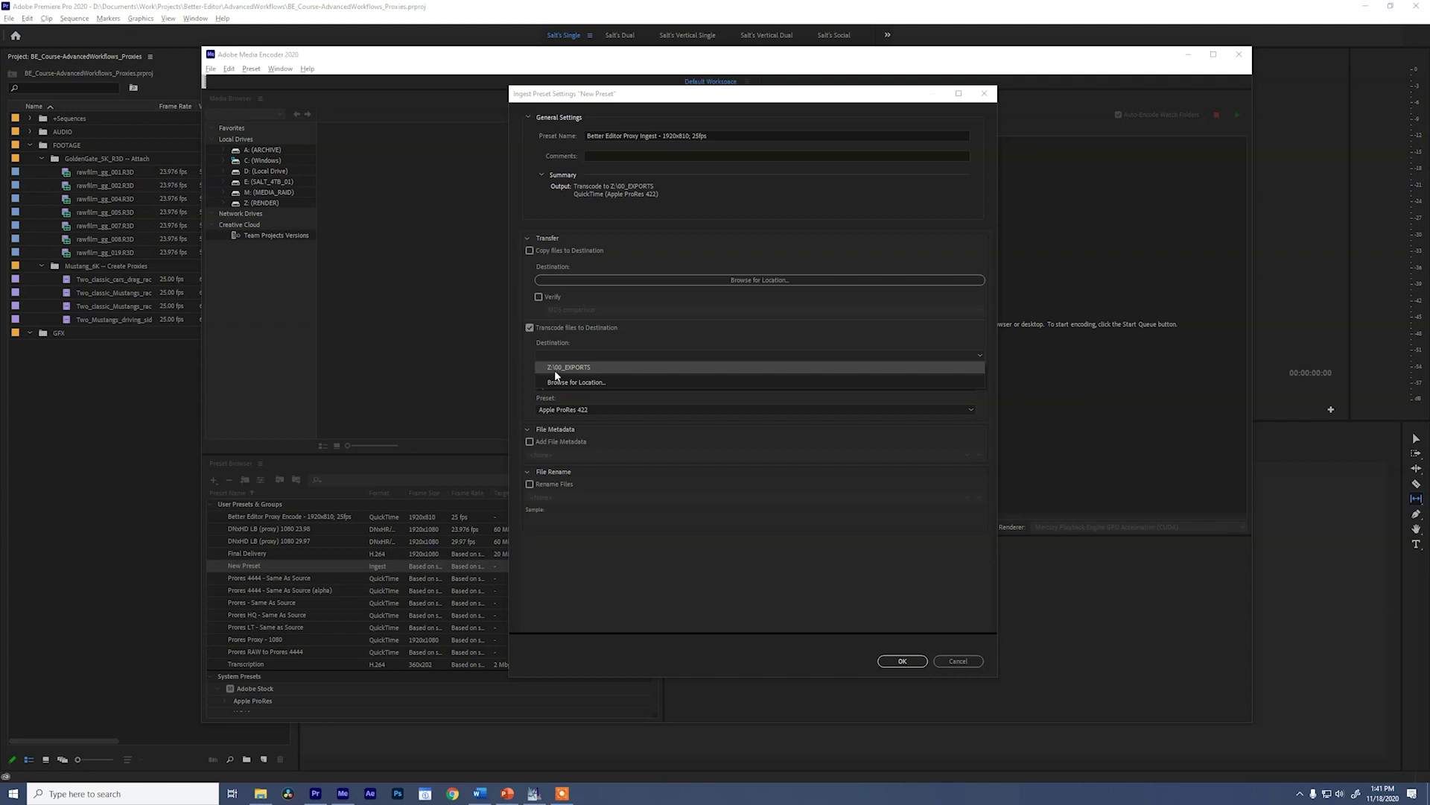
pyautogui.click(597, 367)
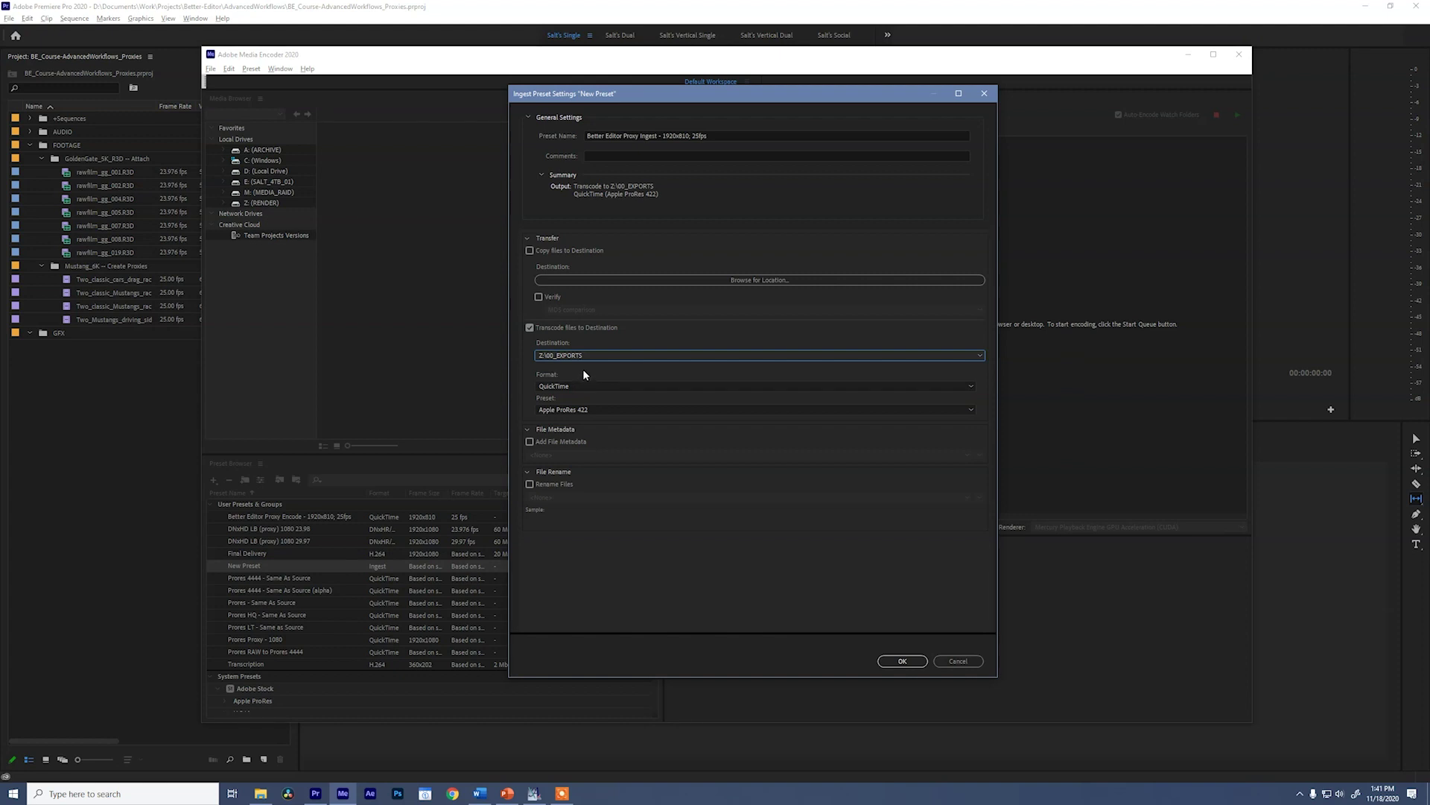
pyautogui.click(610, 410)
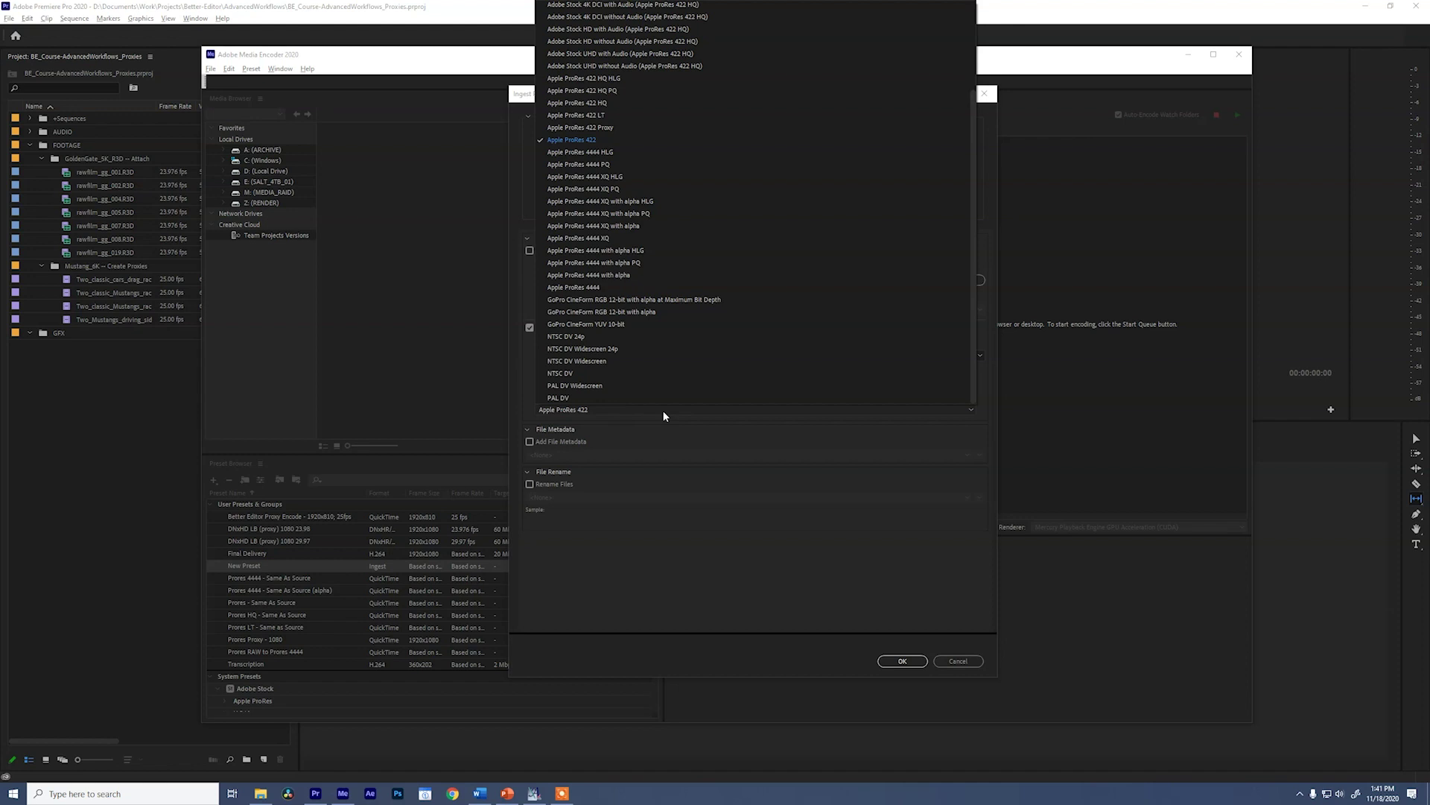
pyautogui.scroll(3, 971, 225)
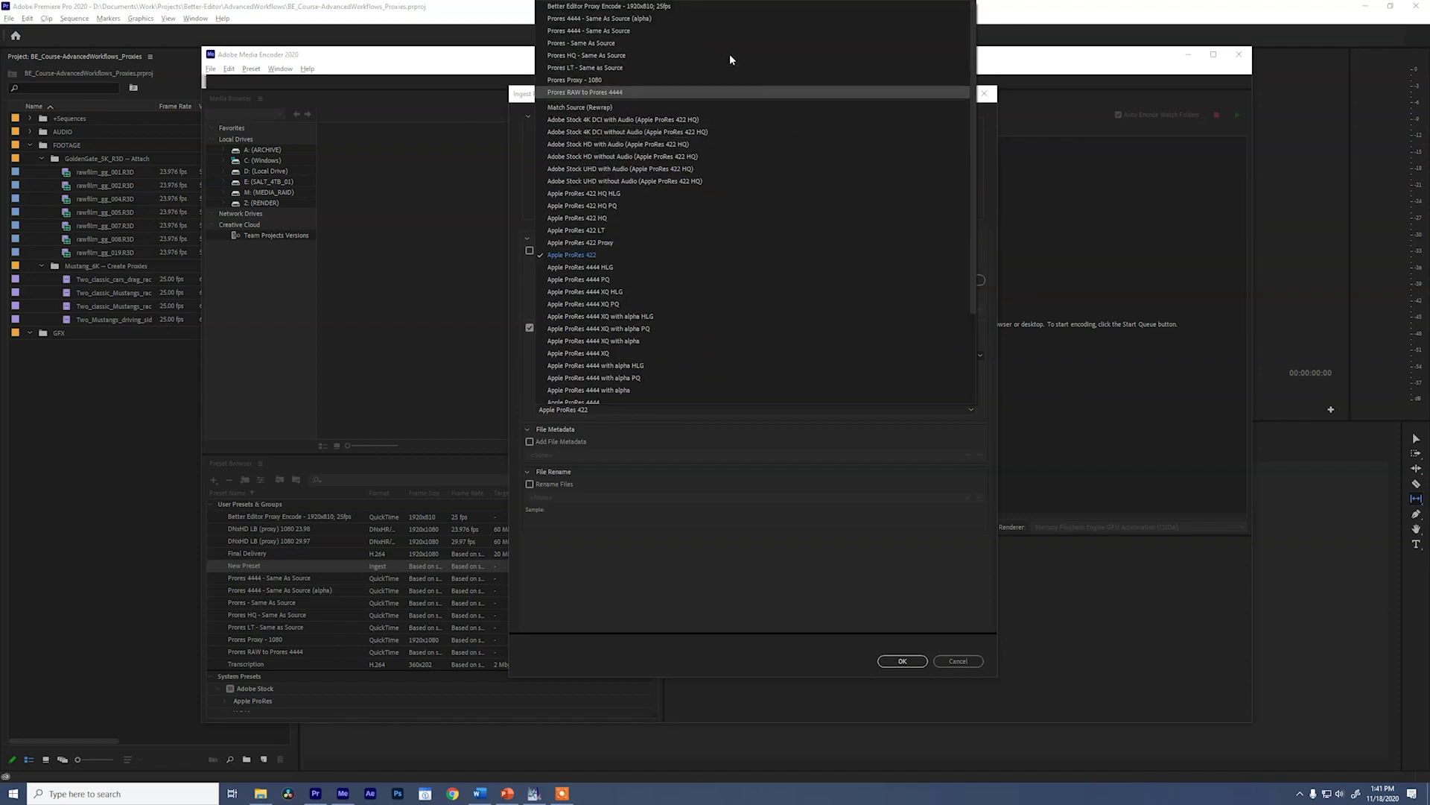
pyautogui.click(691, 6)
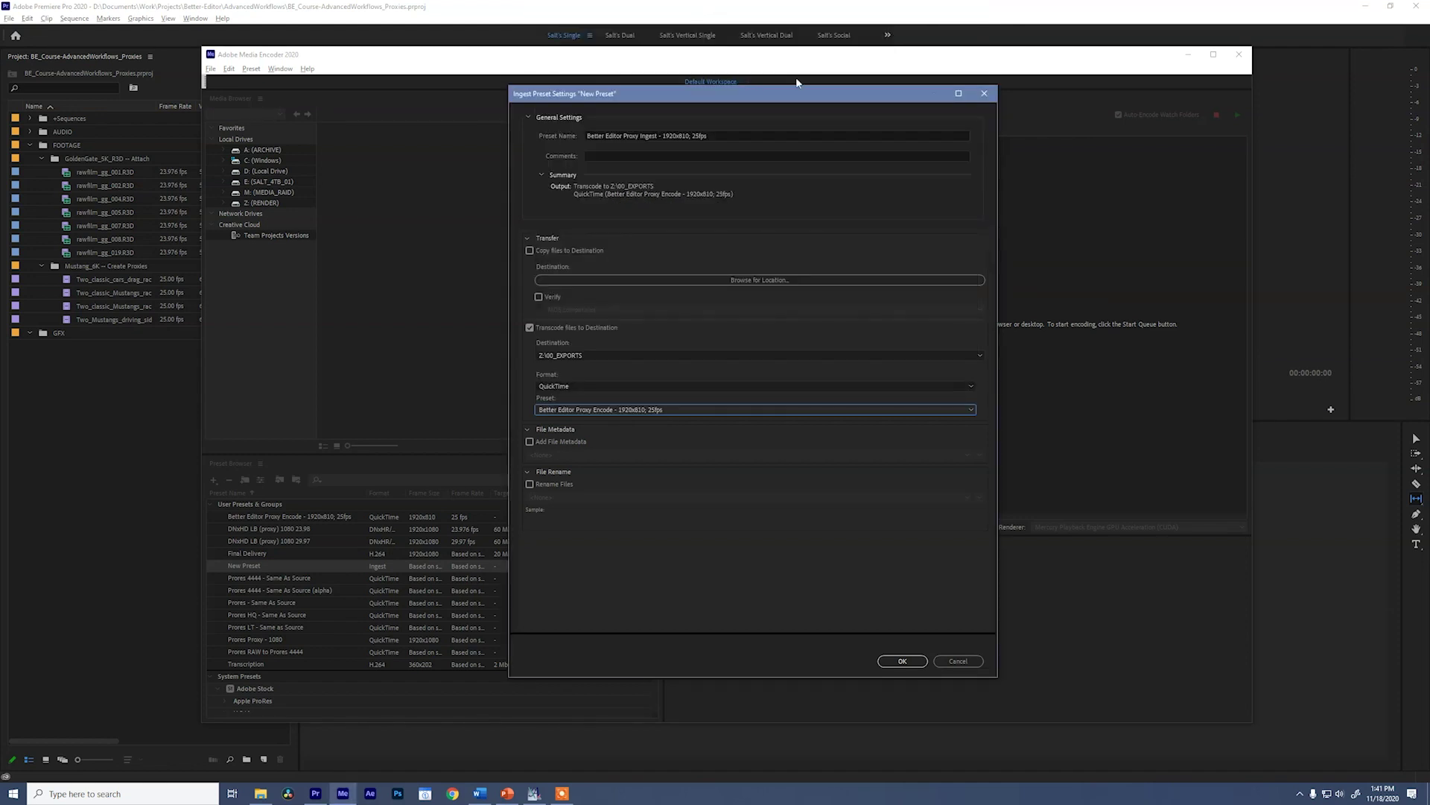
pyautogui.click(903, 660)
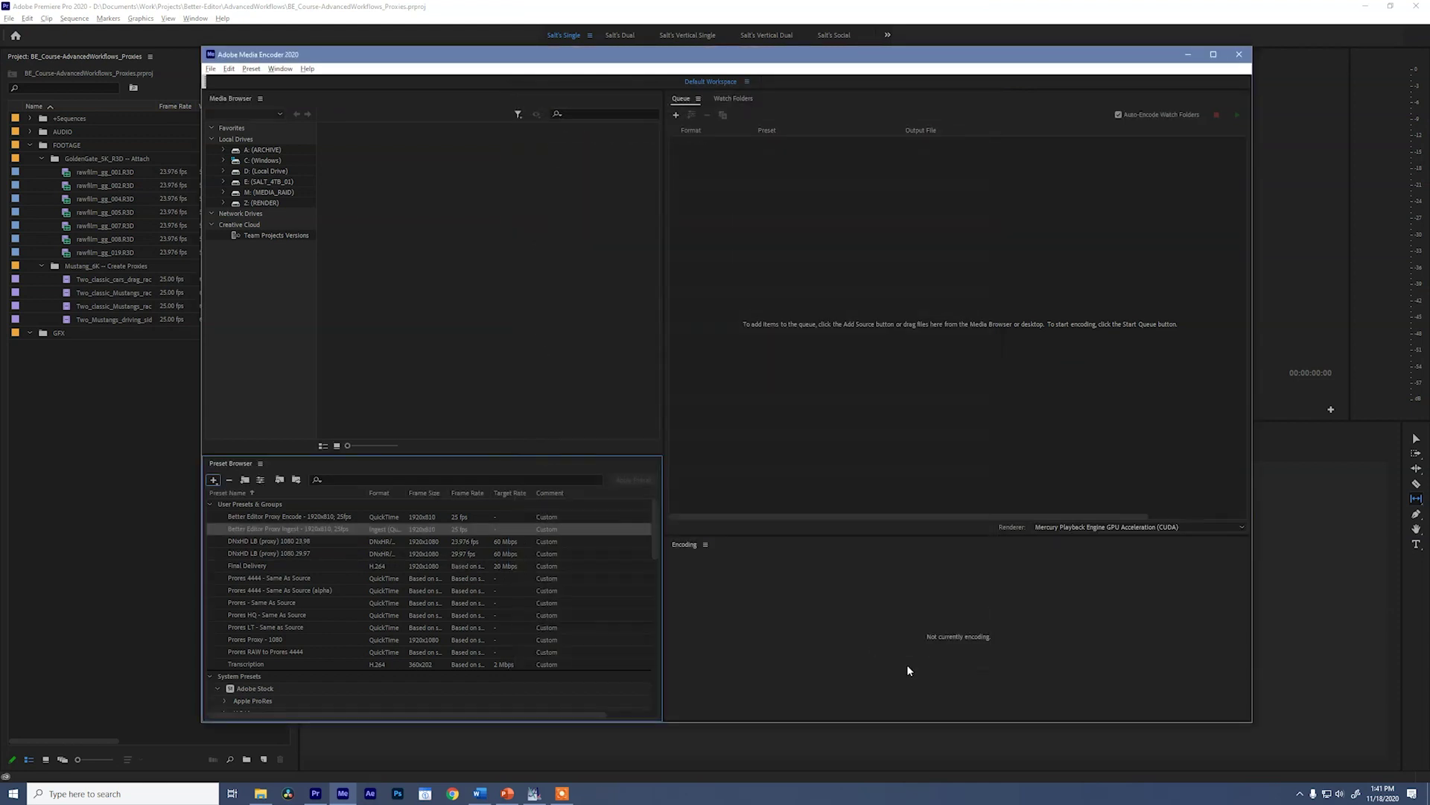
# Open Create Proxies for the four Mustang clips, leaving the preset on ProRes Proxy - 1080 - Ingest.
pyautogui.click(1190, 54)
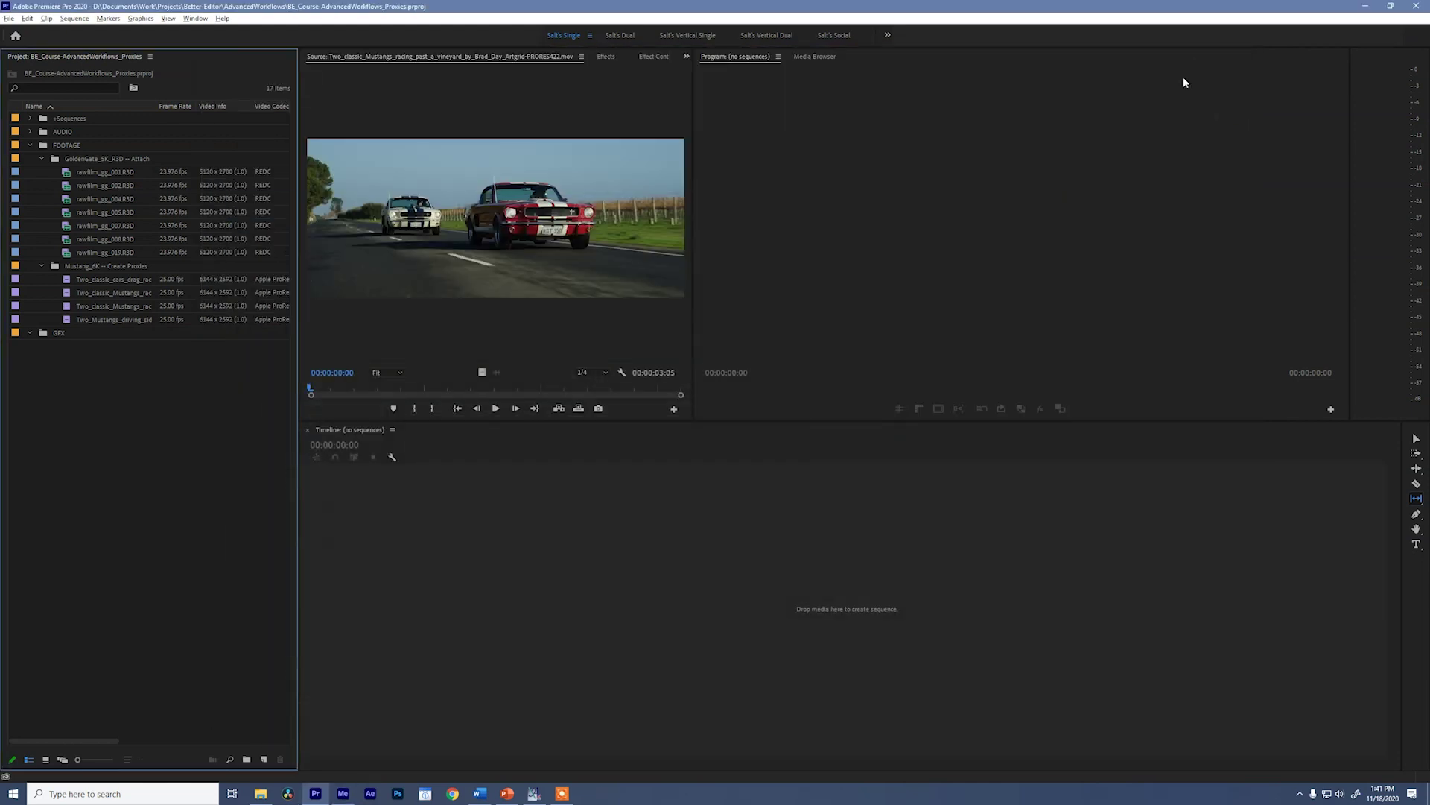
pyautogui.click(109, 284)
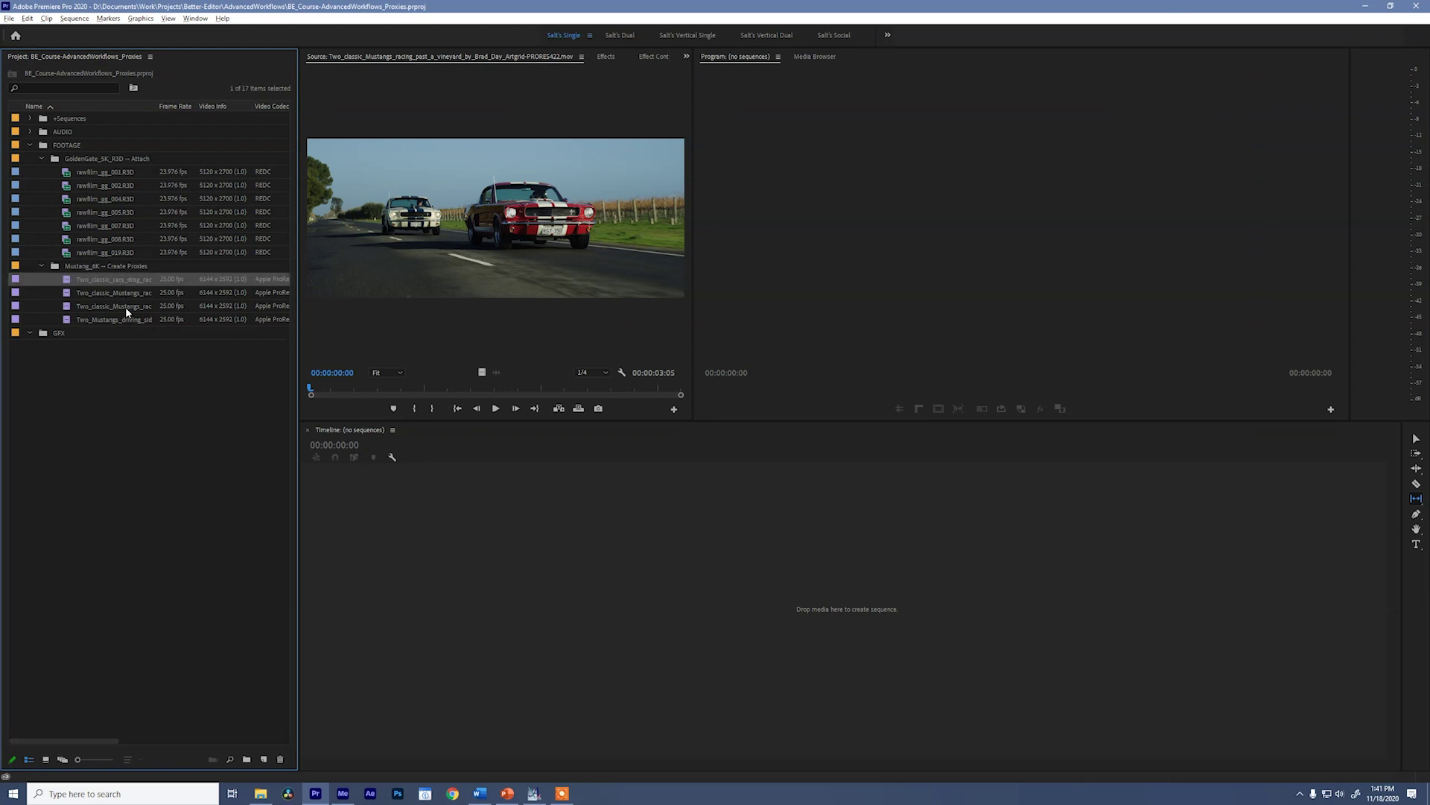
pyautogui.keyDown('shift'); pyautogui.click(122, 317); pyautogui.keyUp('shift')
pyautogui.rightClick(127, 278)
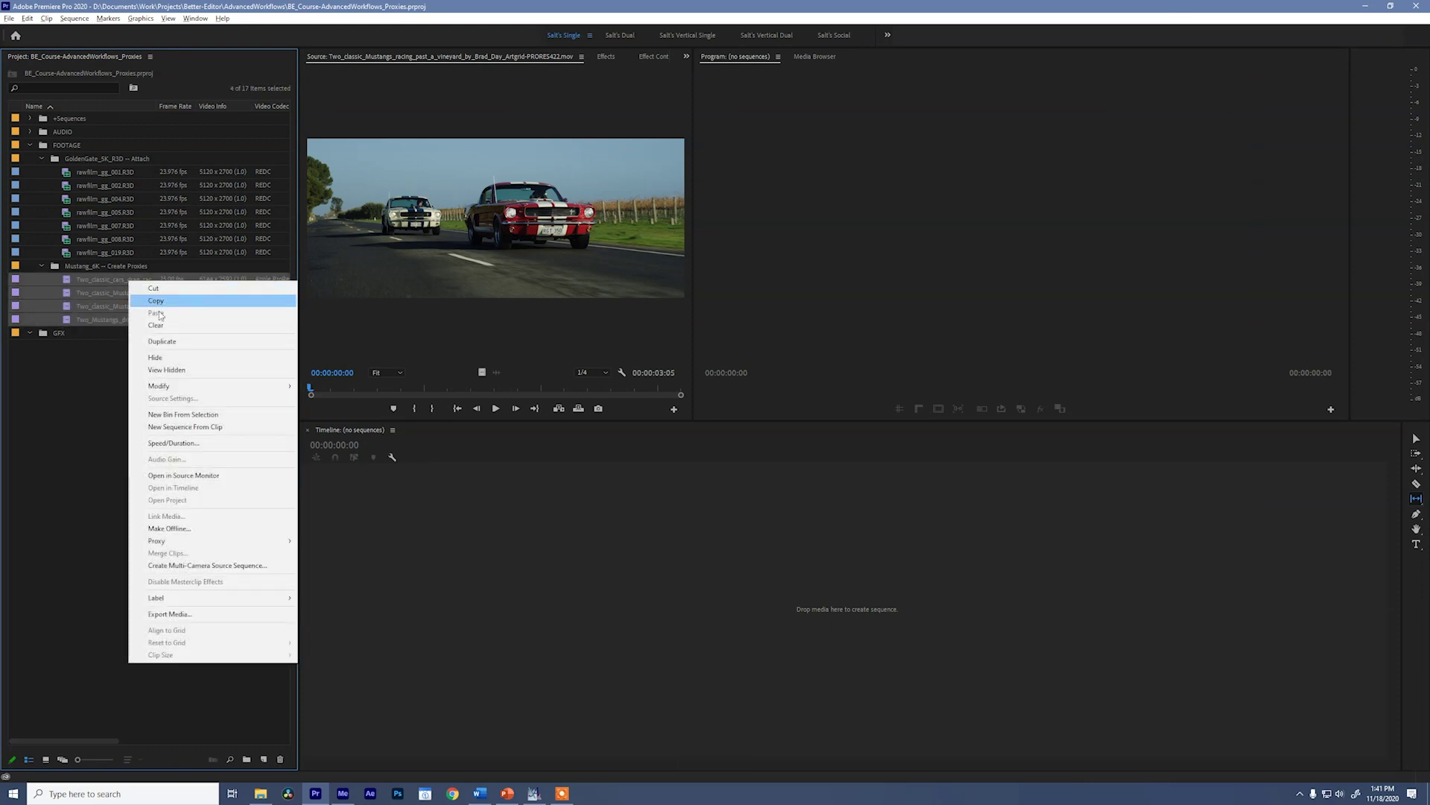
pyautogui.moveTo(239, 545)
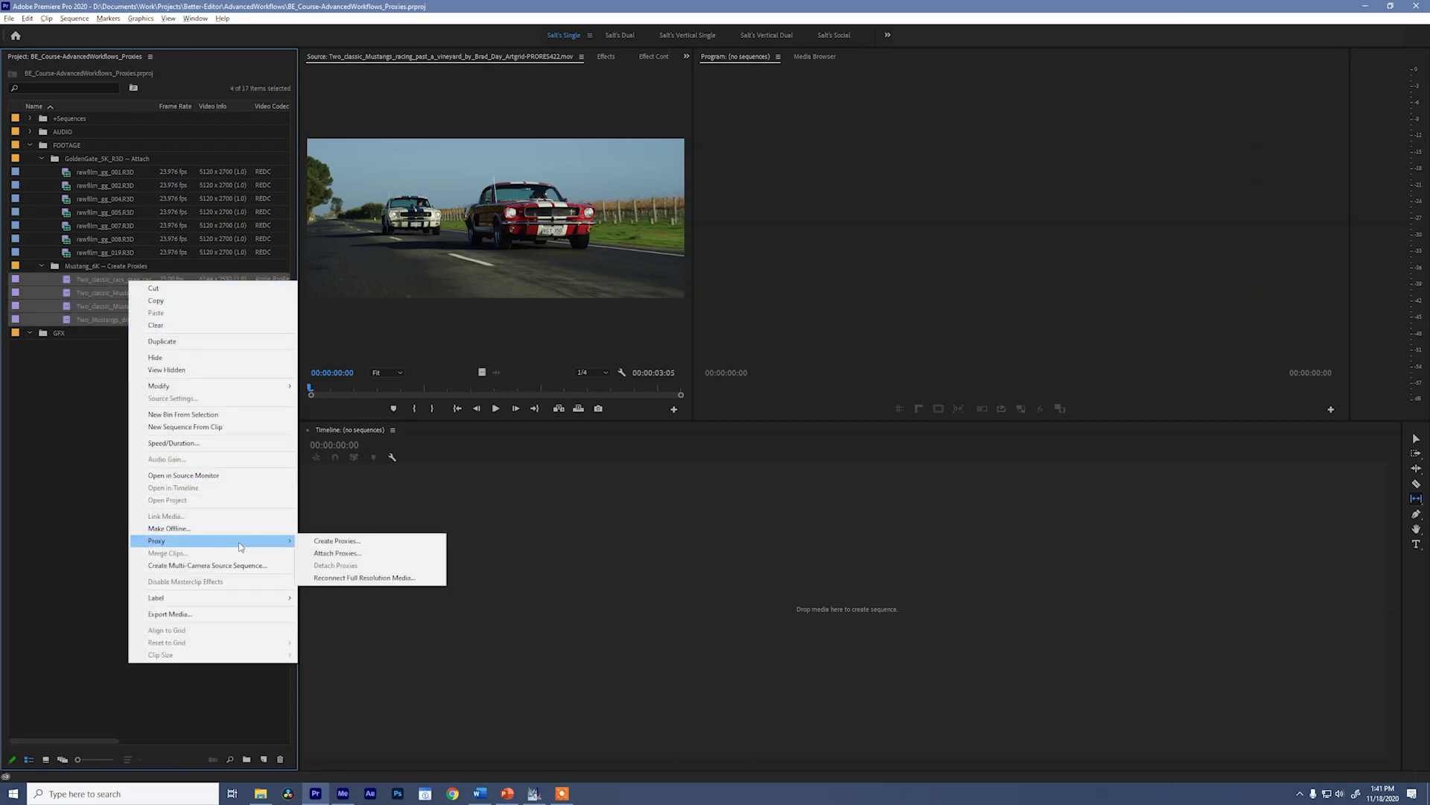
pyautogui.click(357, 542)
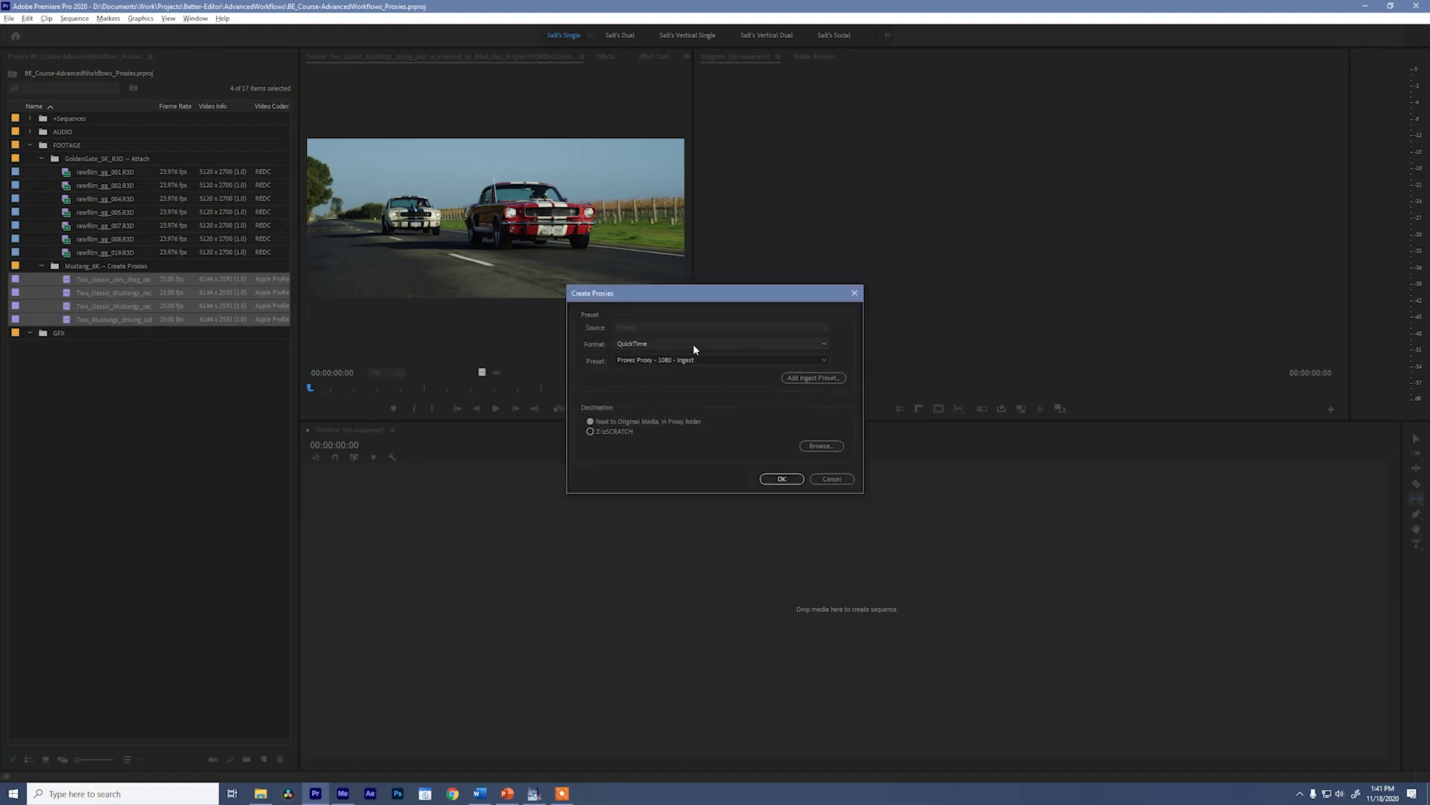
pyautogui.click(711, 363)
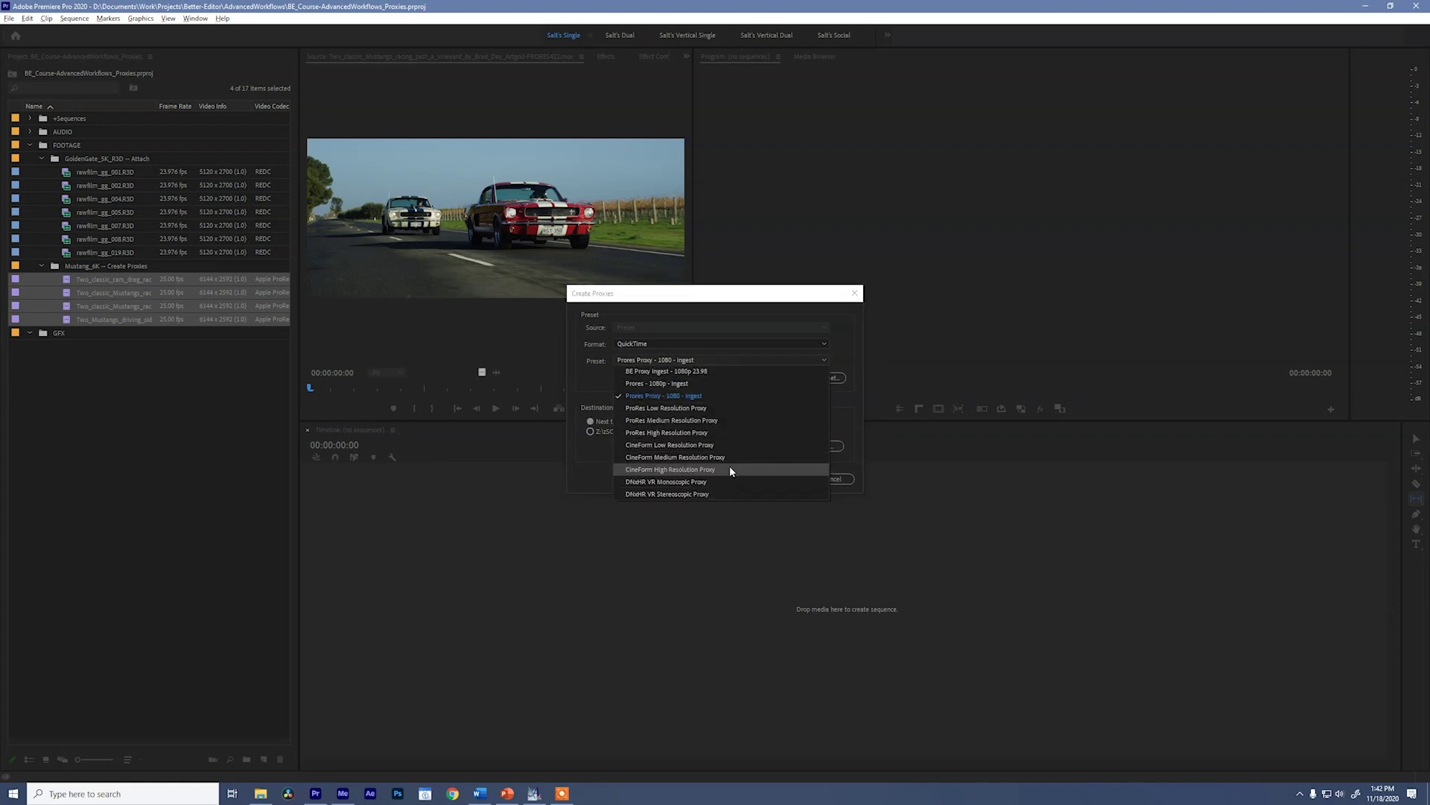
pyautogui.click(608, 387)
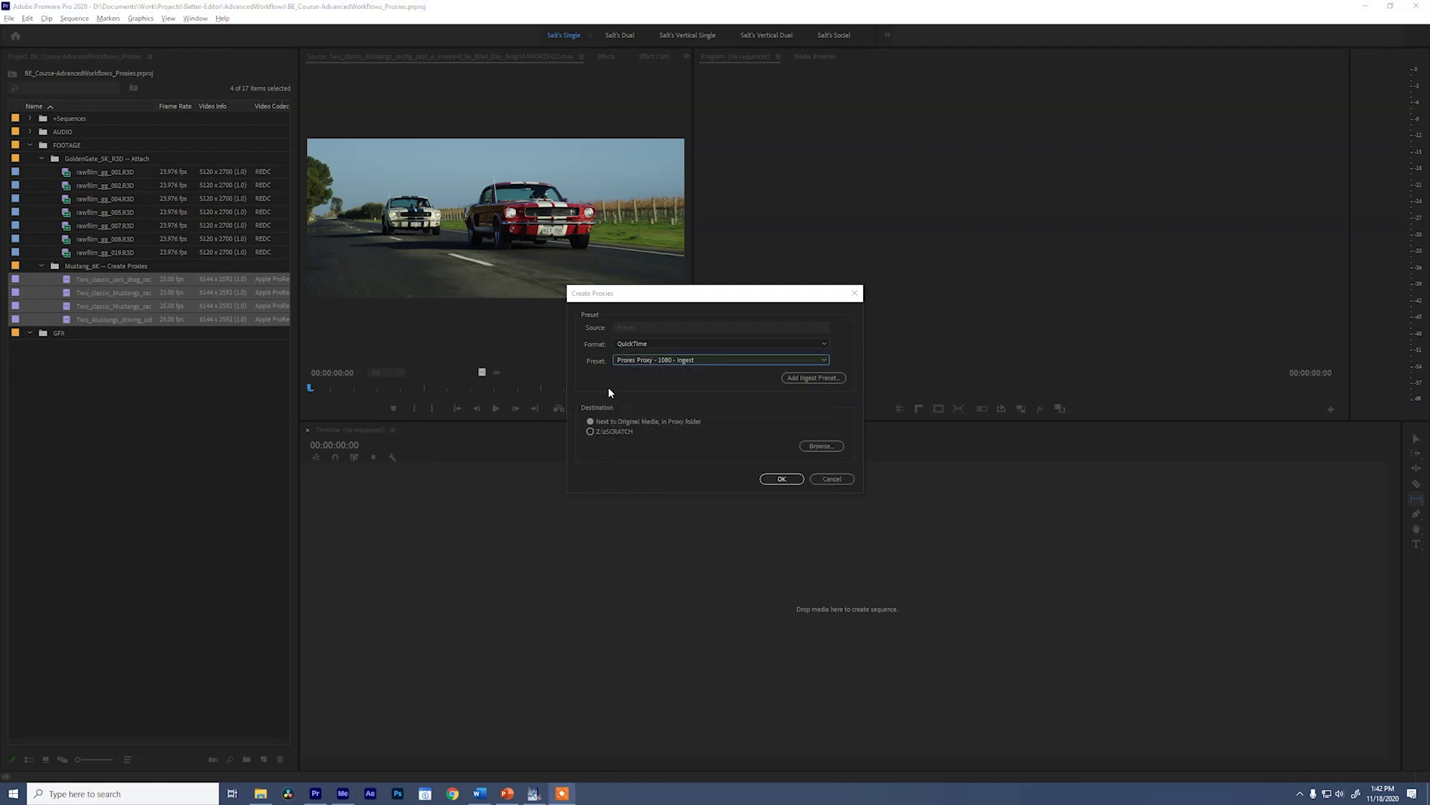
# Import the Better Editor Proxy Ingest .epr preset from Adobe Media Encoder 14.0 Presets as the proxy preset.
pyautogui.click(827, 382)
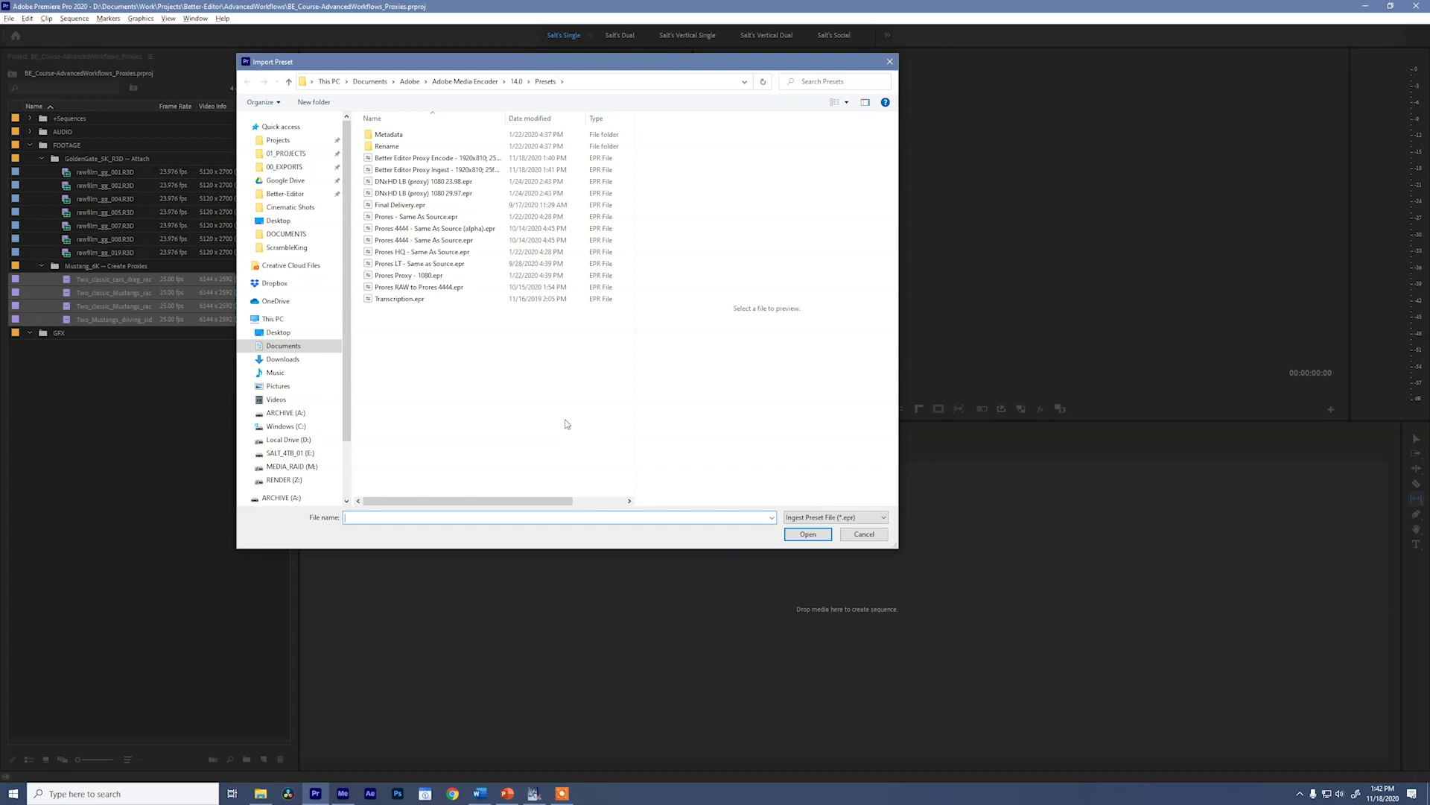
pyautogui.click(295, 348)
pyautogui.doubleClick(373, 137)
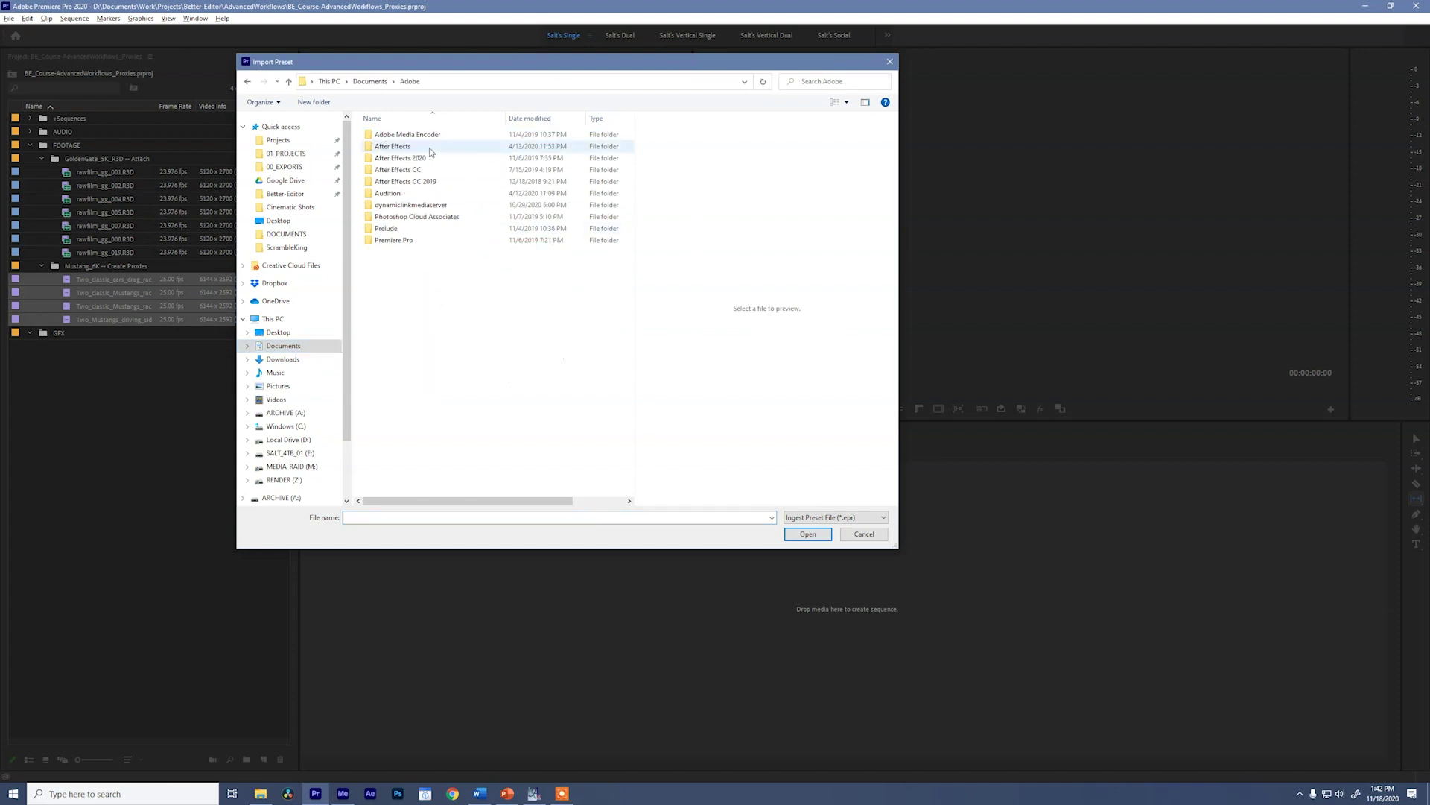
pyautogui.doubleClick(391, 148)
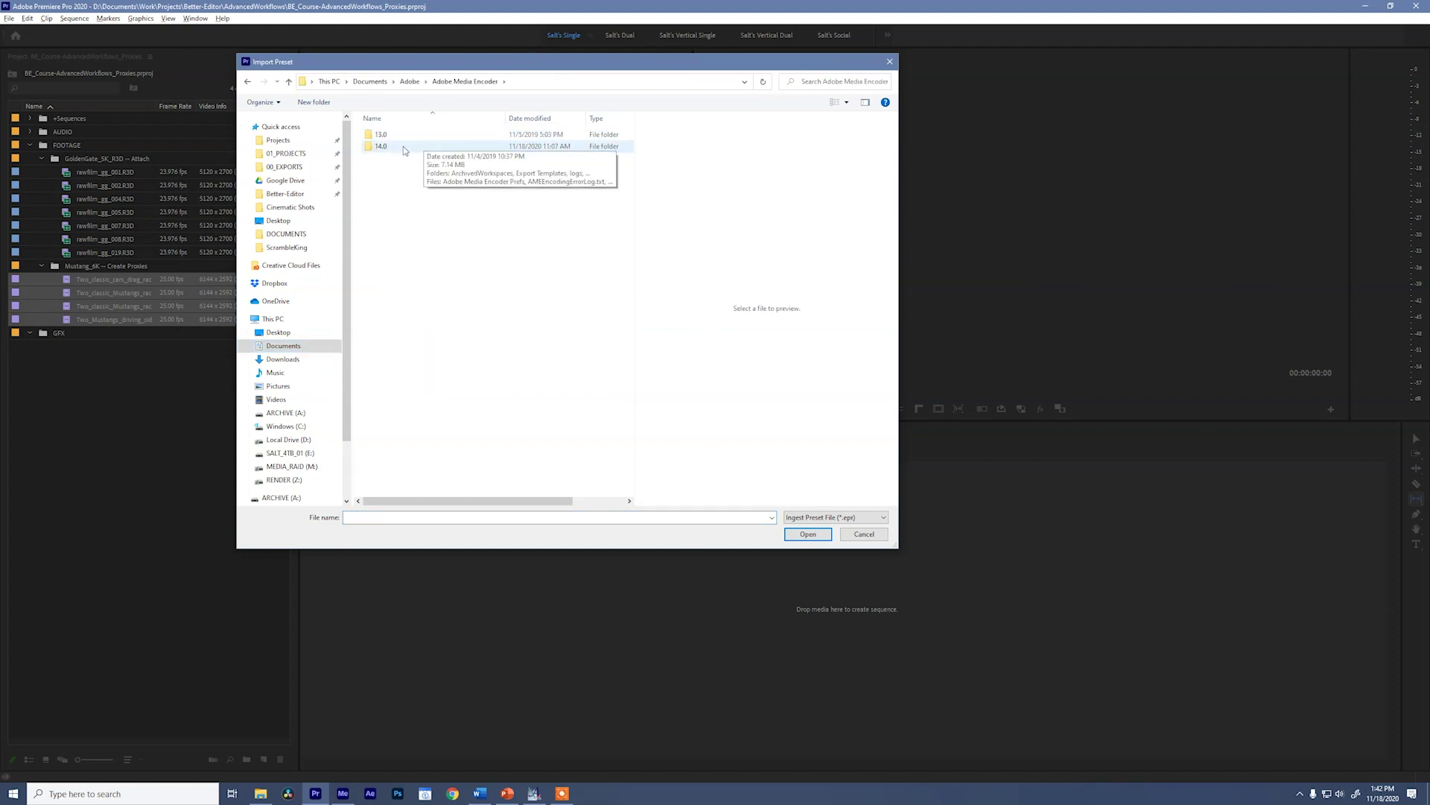
pyautogui.doubleClick(405, 147)
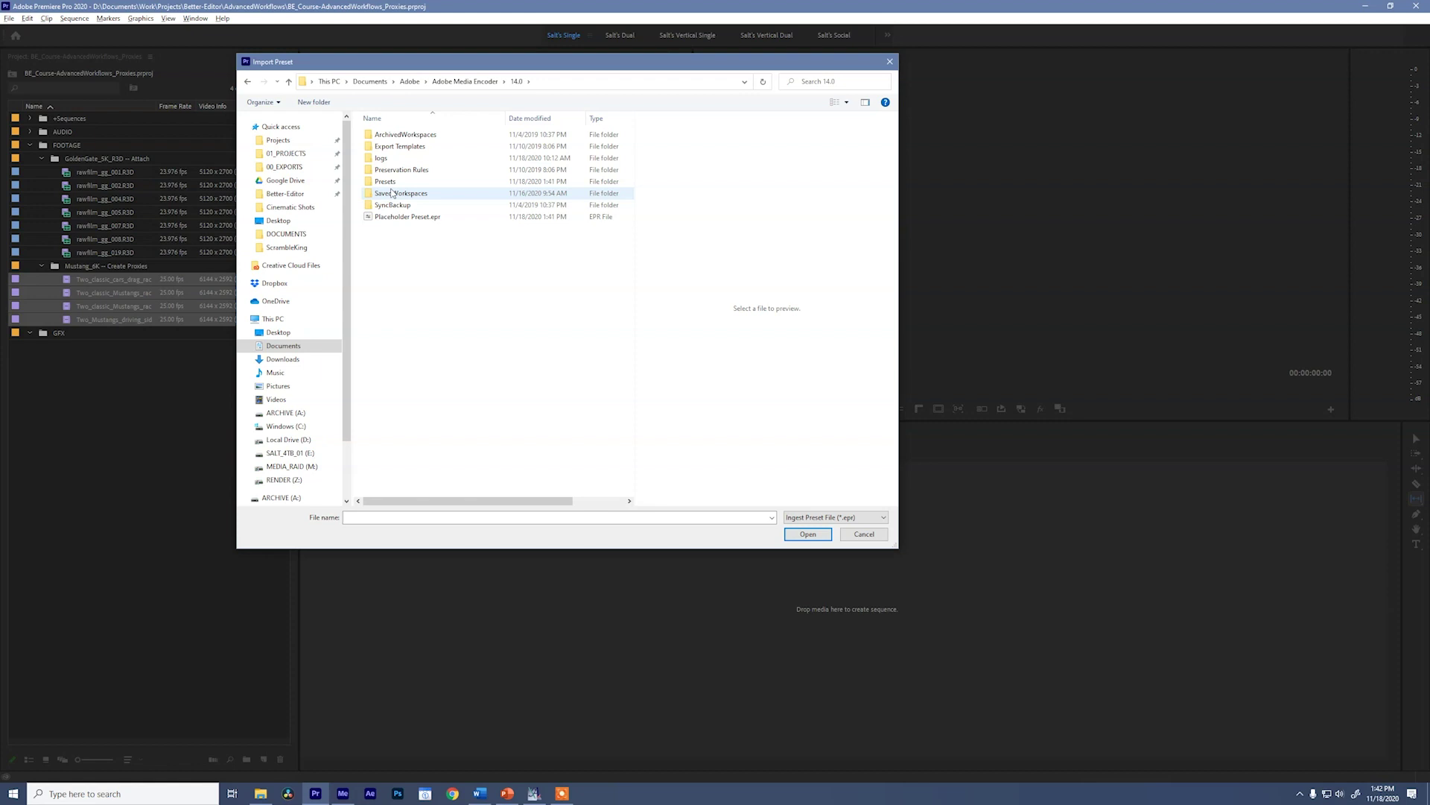
pyautogui.doubleClick(386, 182)
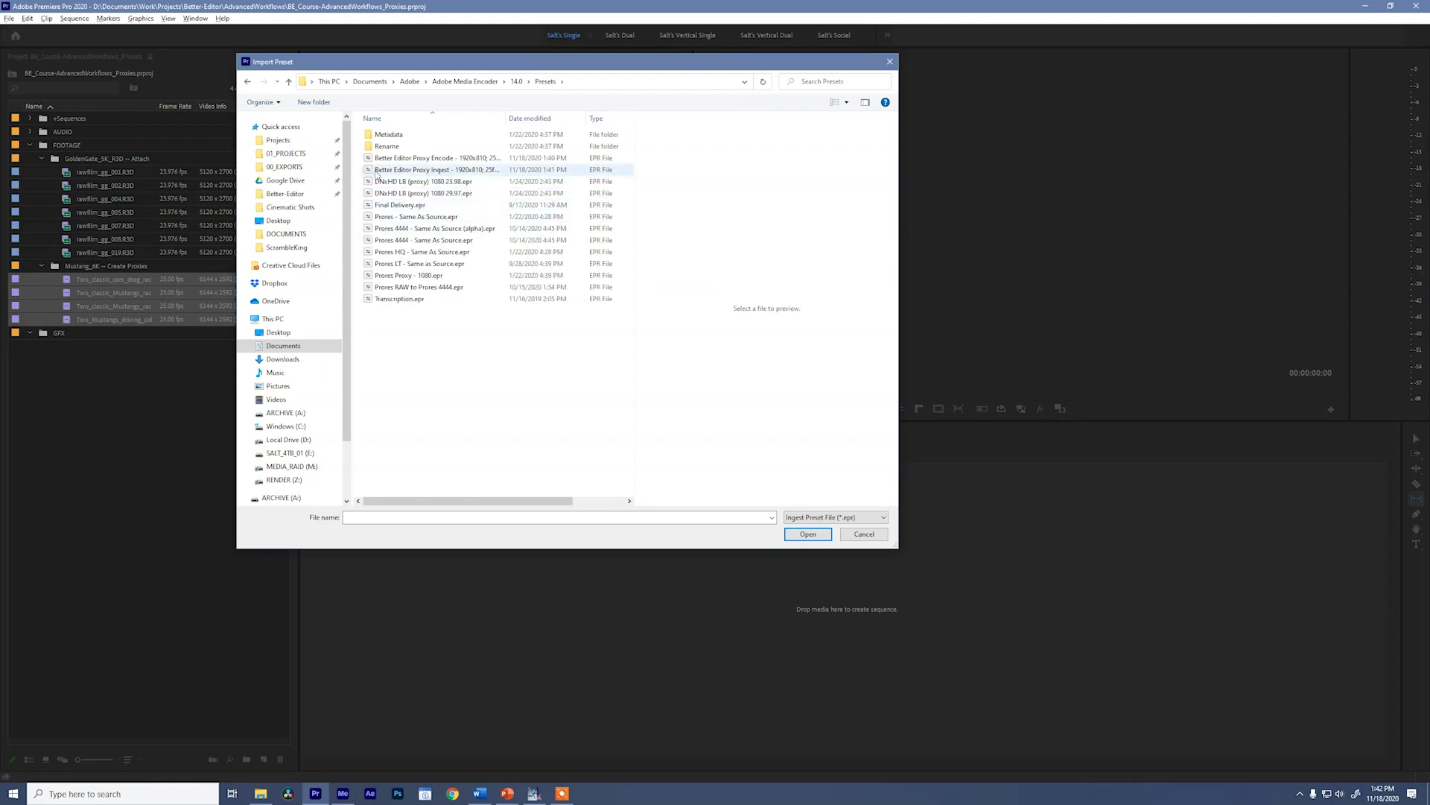
pyautogui.click(463, 173)
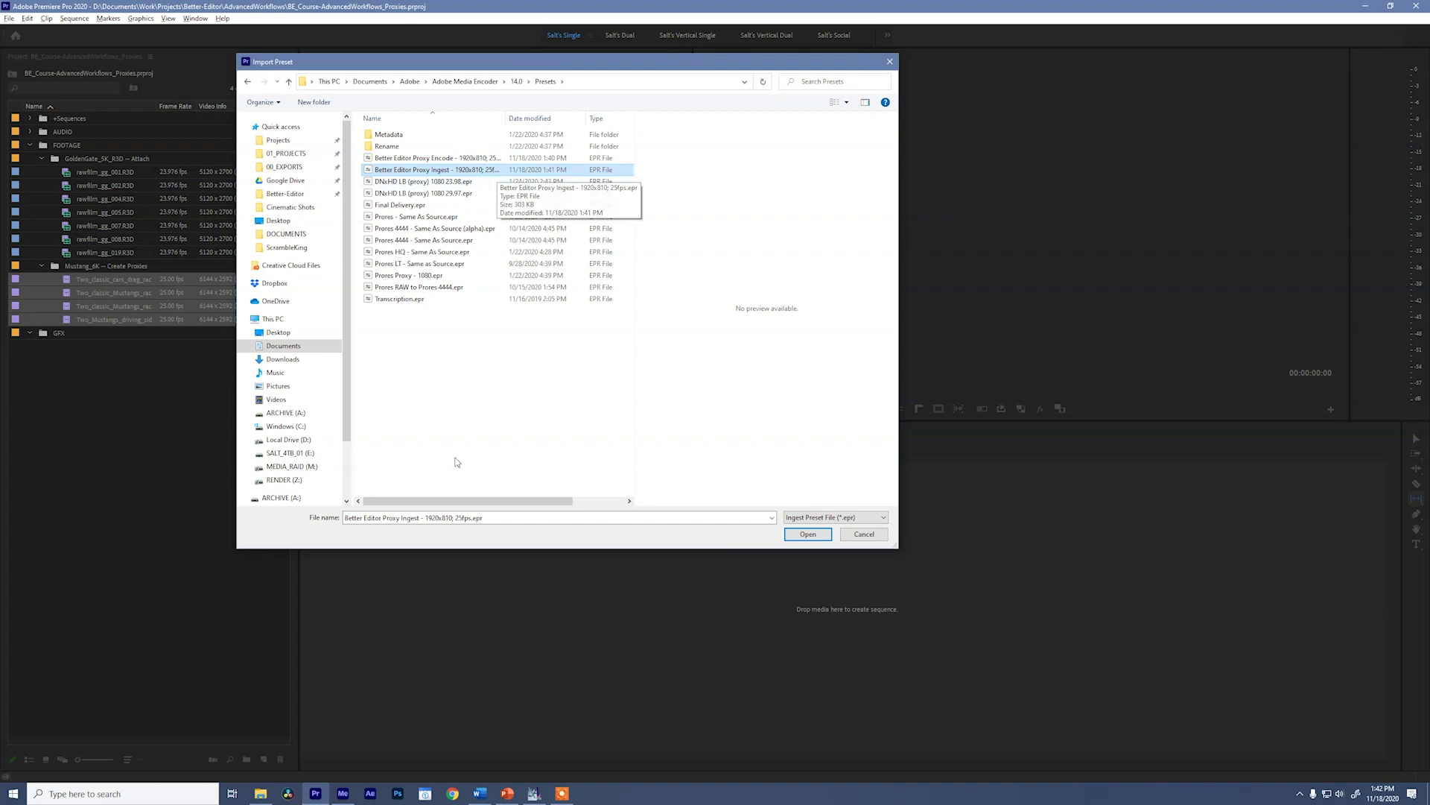
pyautogui.click(809, 534)
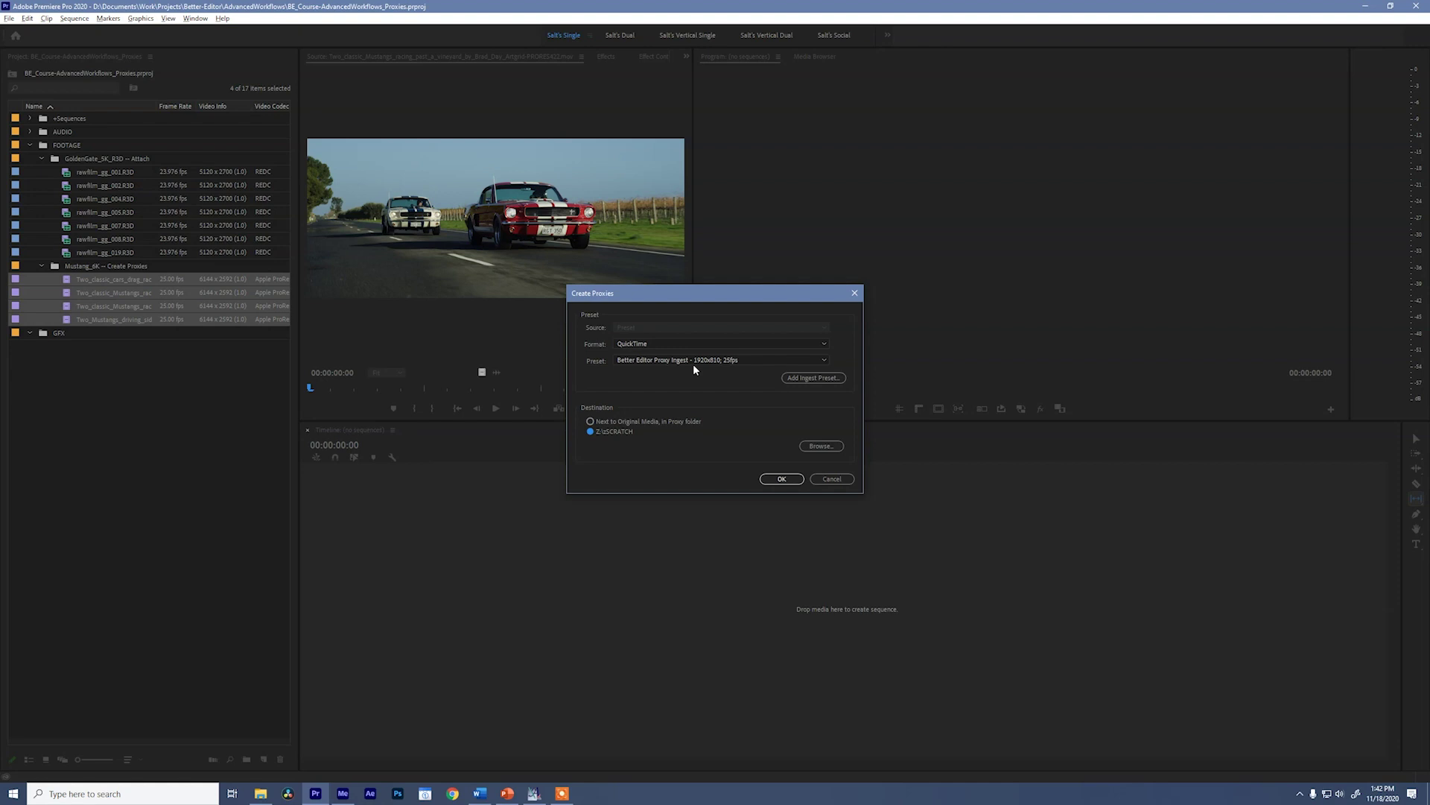
# Save proxies next to the original media in a Proxies folder and queue the four Mustang proxy jobs.
pyautogui.click(676, 422)
pyautogui.click(781, 480)
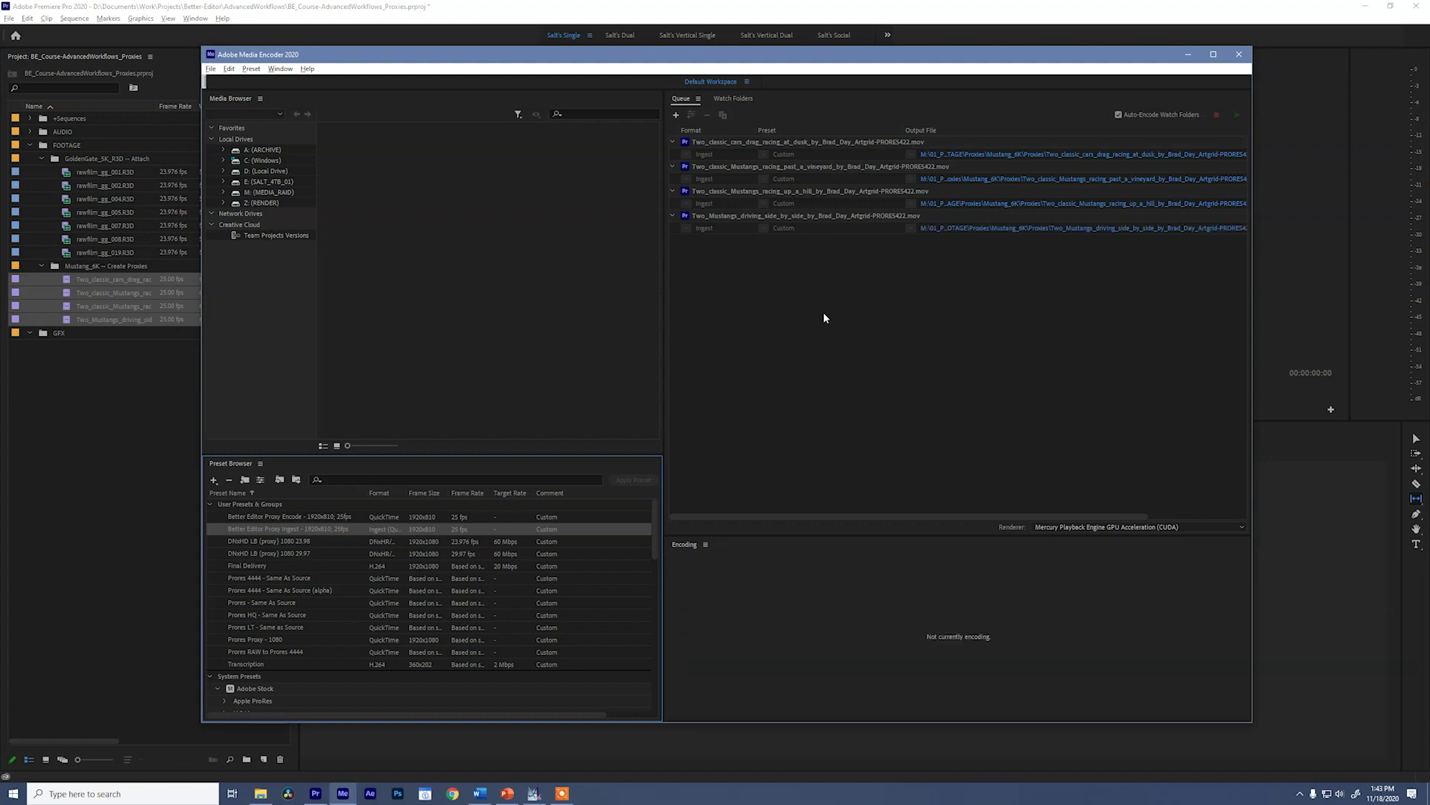
# Open the Mustang_6K Proxies output folder and widen the Name column to show the full _Proxy.mov names.
pyautogui.click(955, 231)
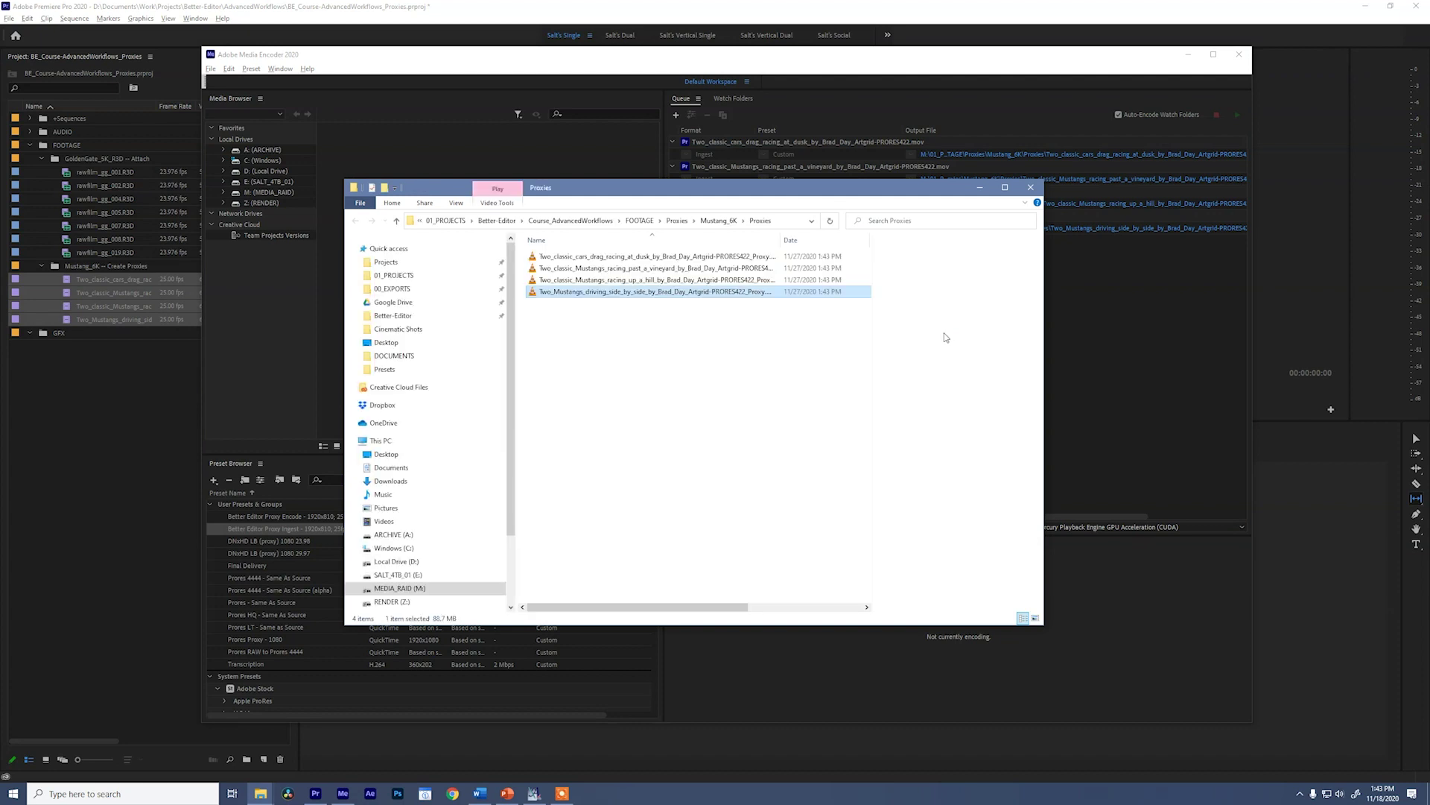
pyautogui.moveTo(780, 239); pyautogui.dragTo(836, 240)
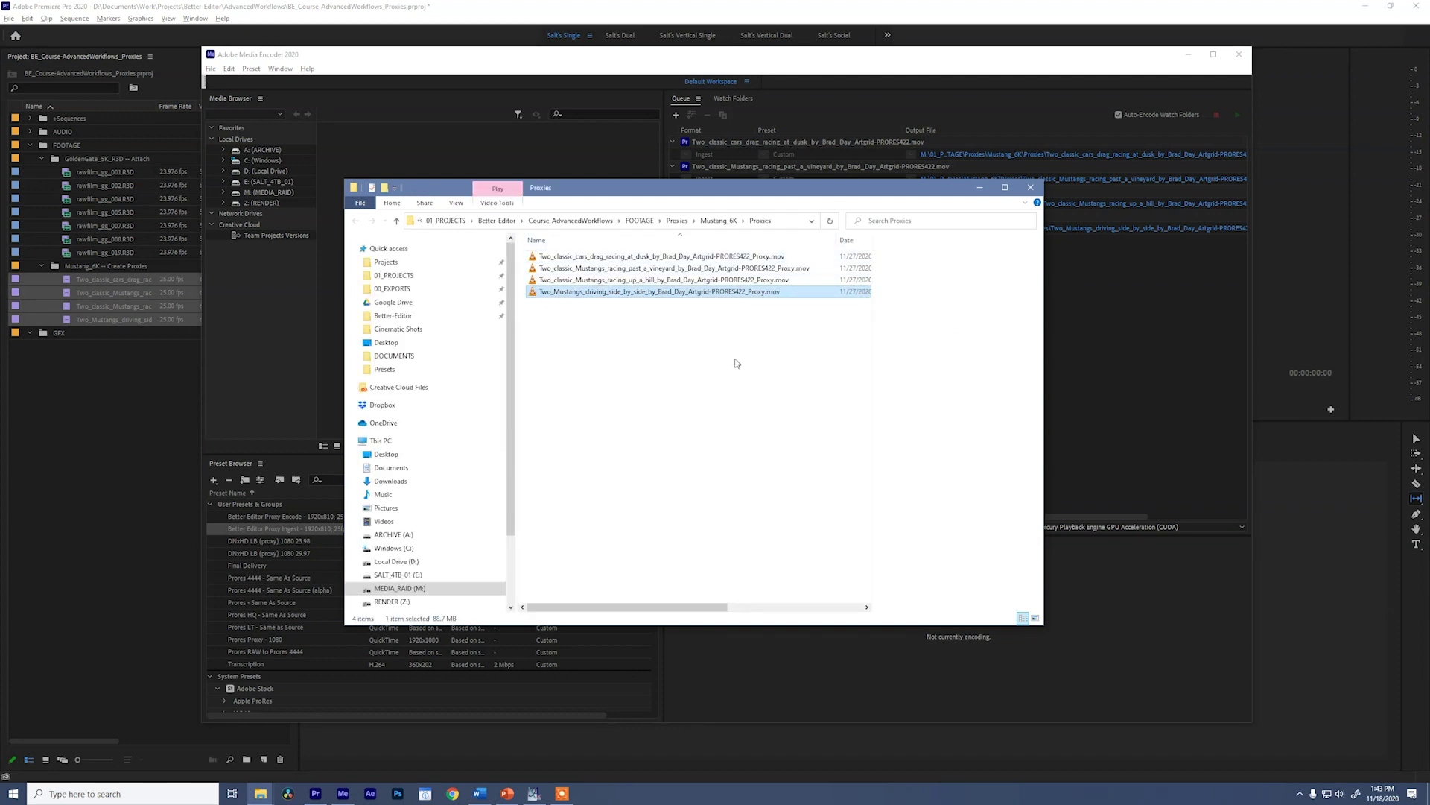
pyautogui.moveTo(758, 301)
# Open the GoldenGate_5K_R3D > Proxies folder in File Explorer.
pyautogui.click(155, 410)
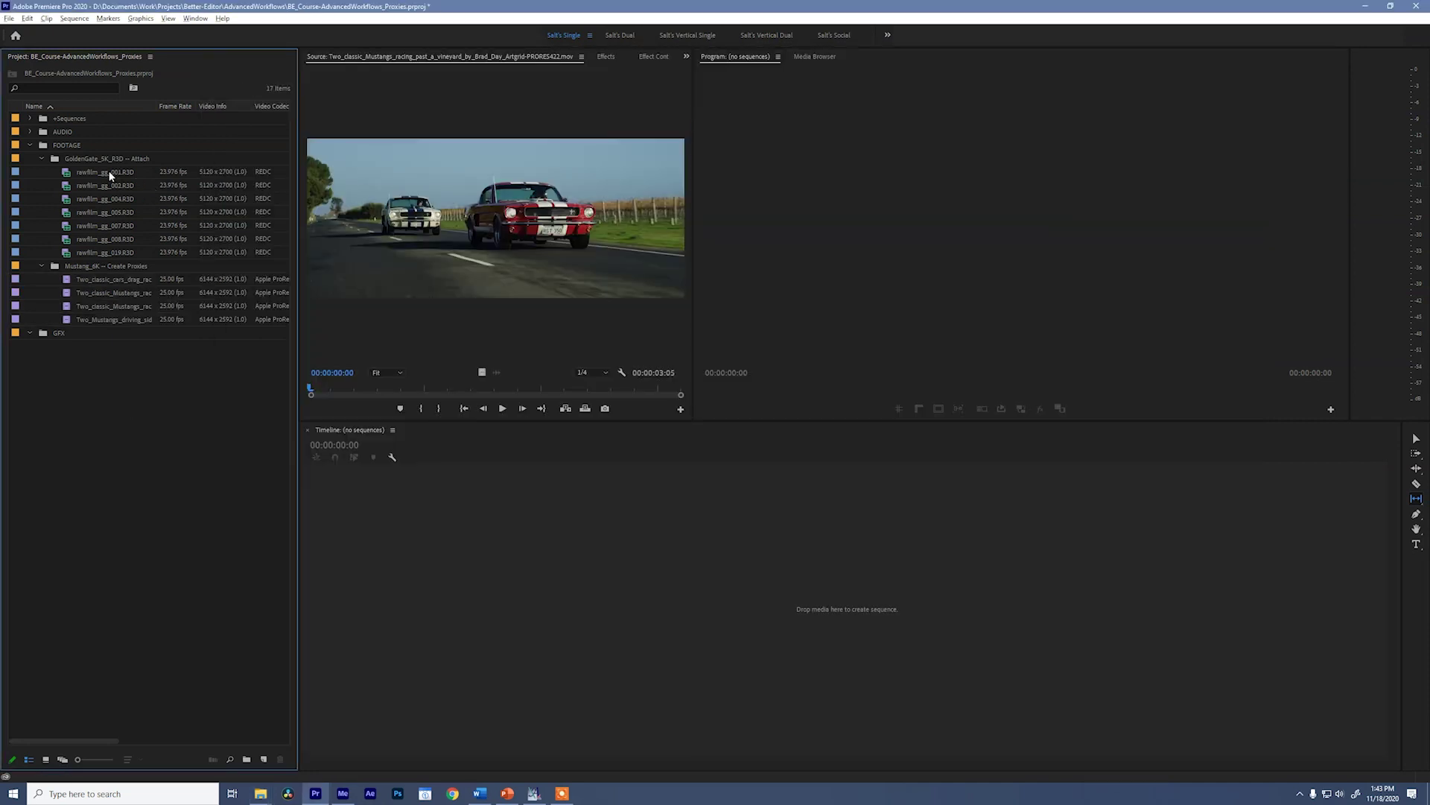
pyautogui.click(260, 795)
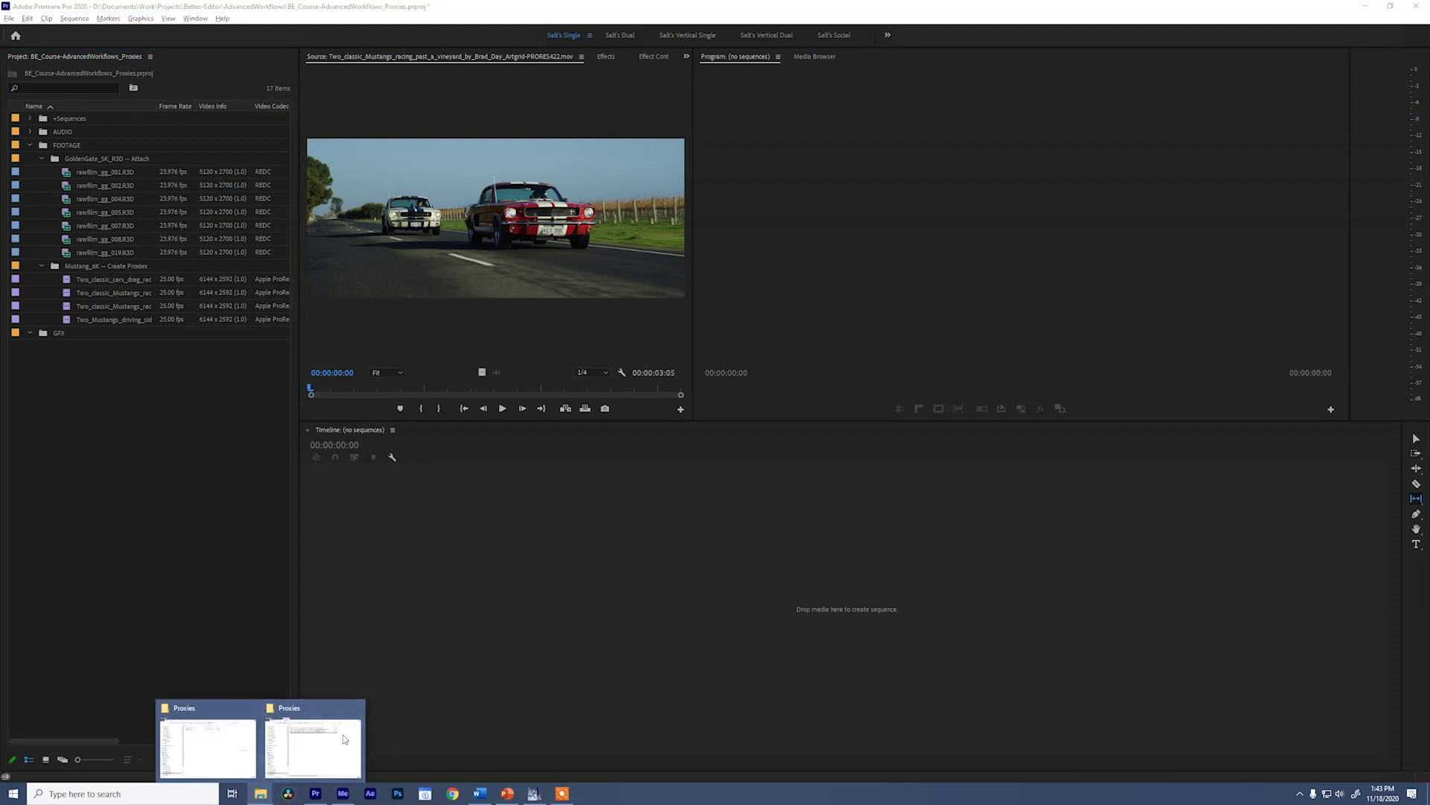
pyautogui.click(244, 738)
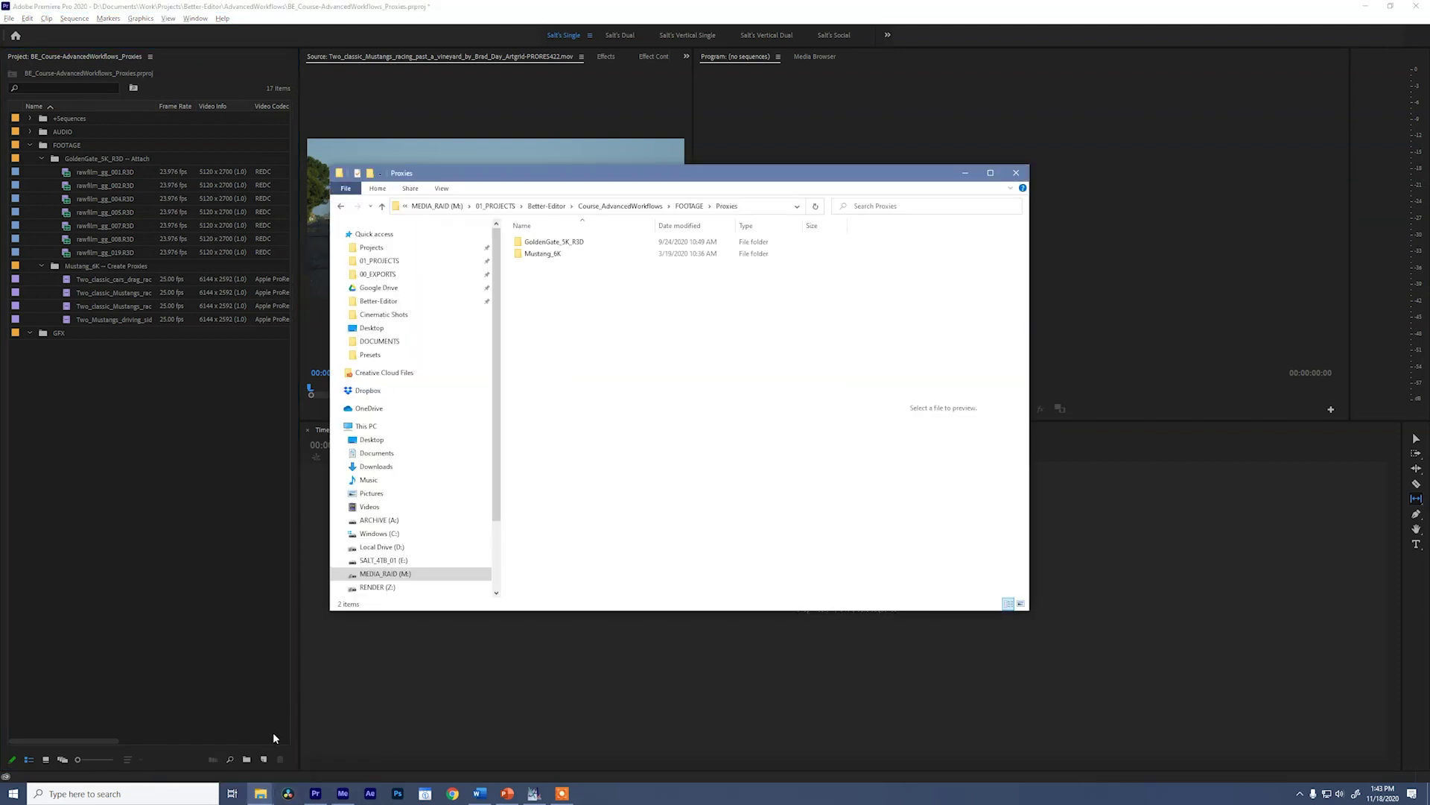
pyautogui.doubleClick(555, 243)
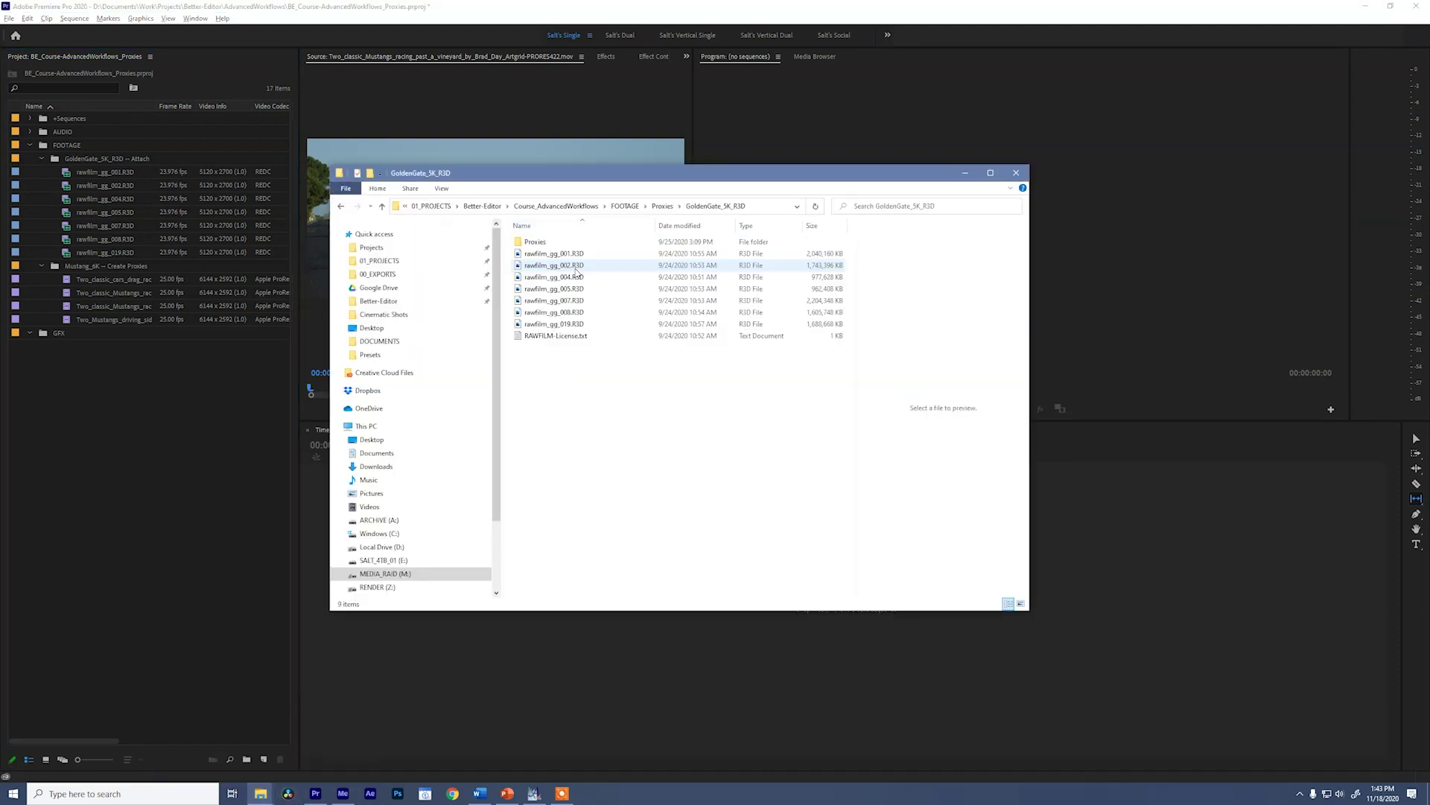
pyautogui.doubleClick(540, 244)
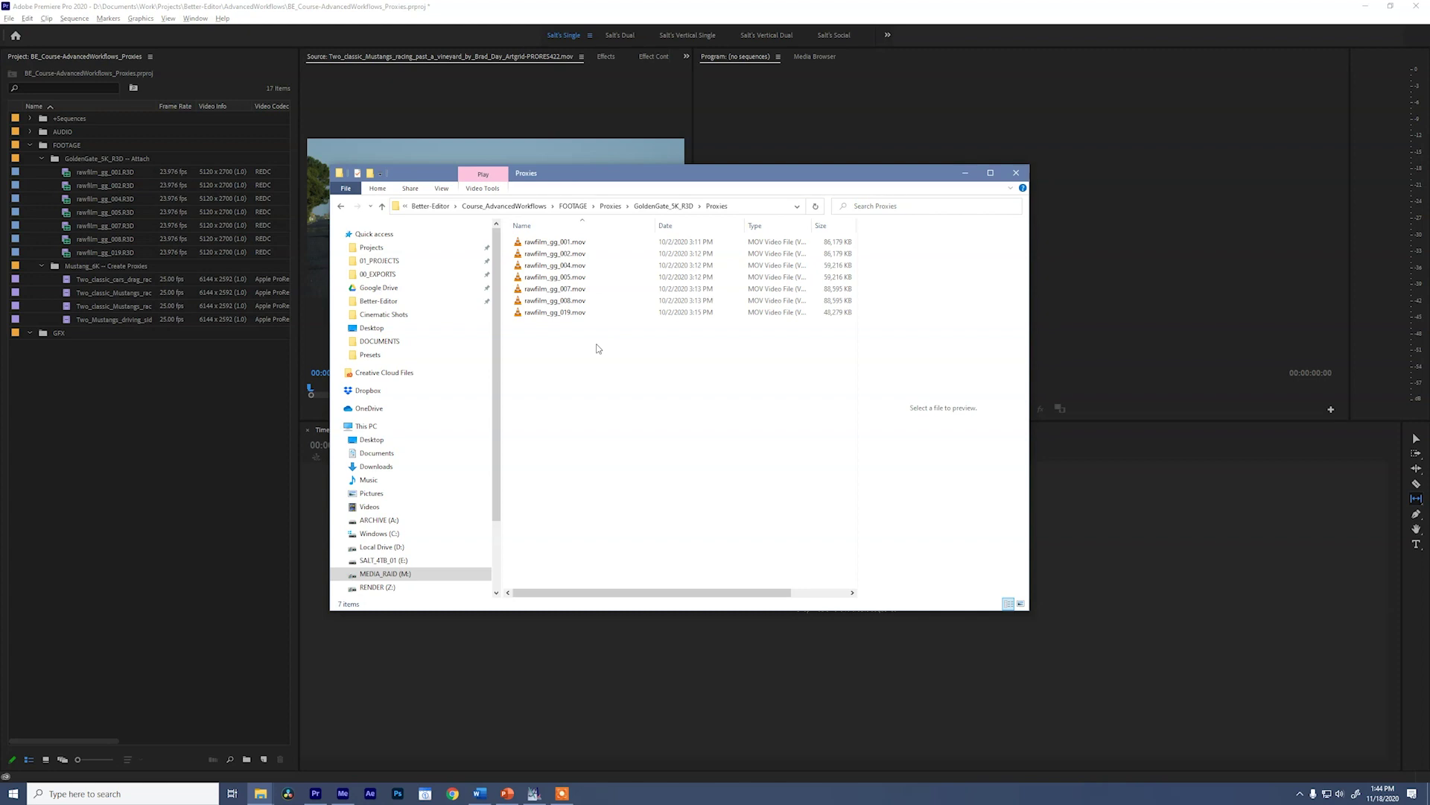
# Rename rawfilm_gg_001.mov to rawfilm_gg_001_Proxy.mov.
pyautogui.click(559, 242)
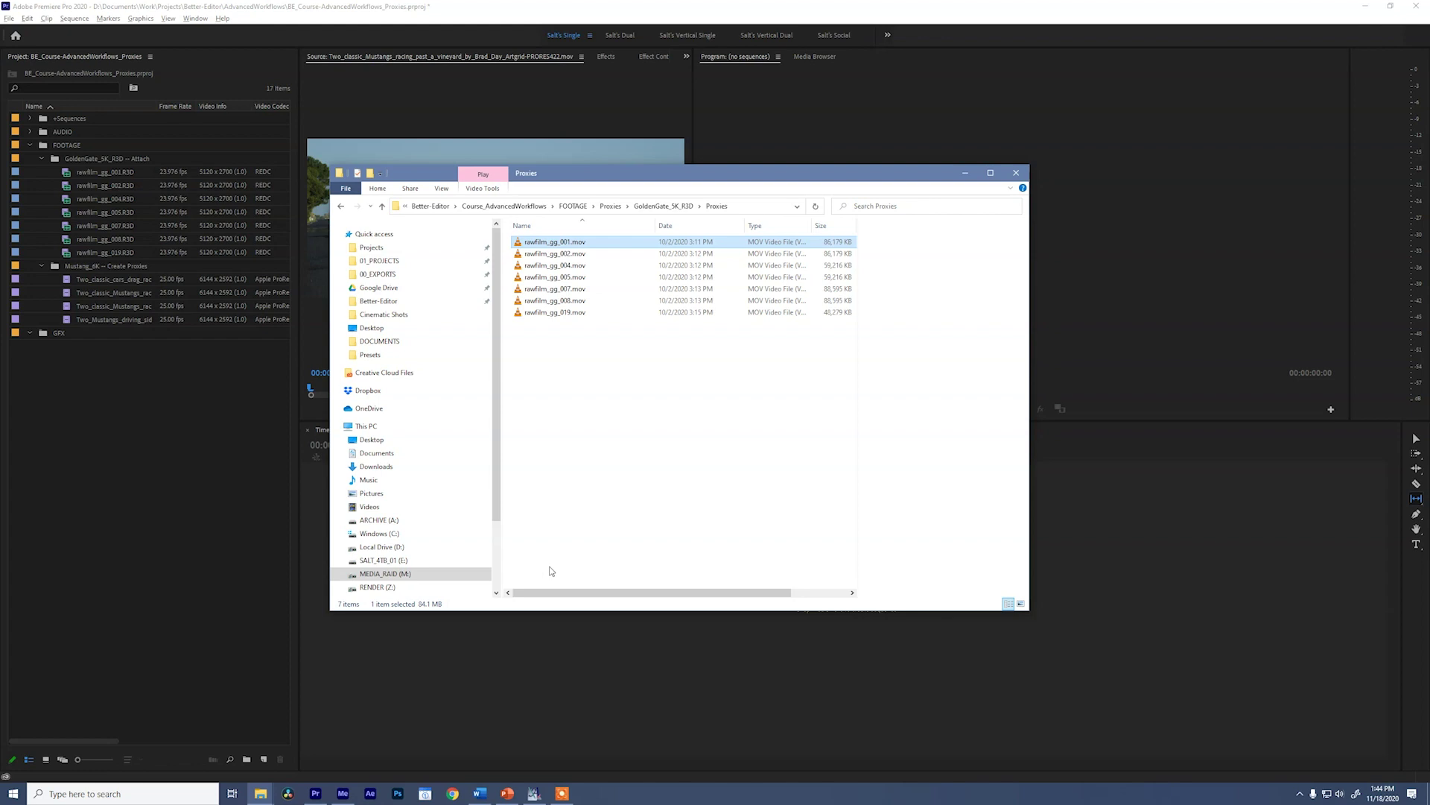
pyautogui.press('F2')
pyautogui.press('Right')
pyautogui.write('_Proxy')
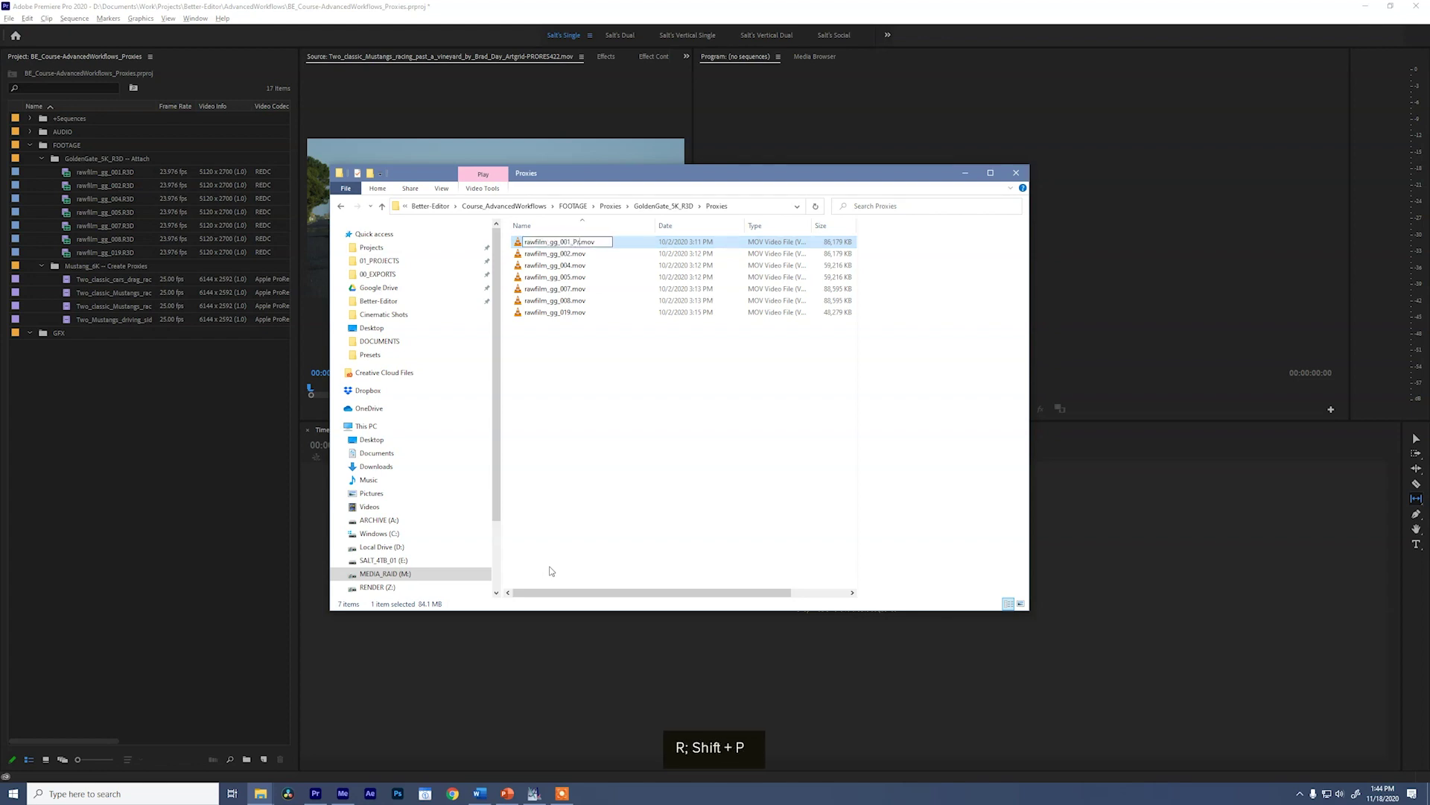
pyautogui.press('Return')
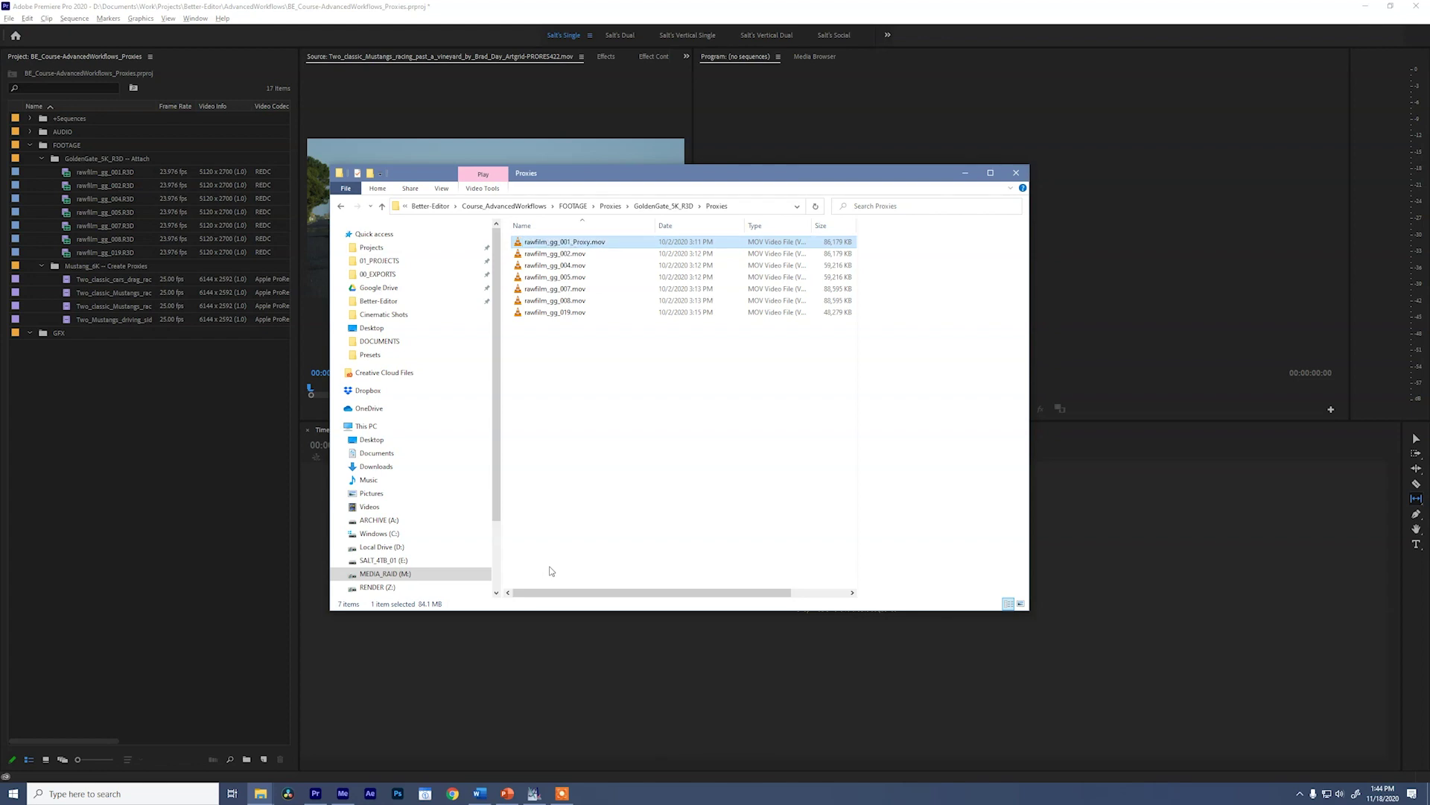
# Launch Advanced Renamer and add proxies rawfilm_gg_002 through rawfilm_gg_019 to its rename list.
pyautogui.click(535, 794)
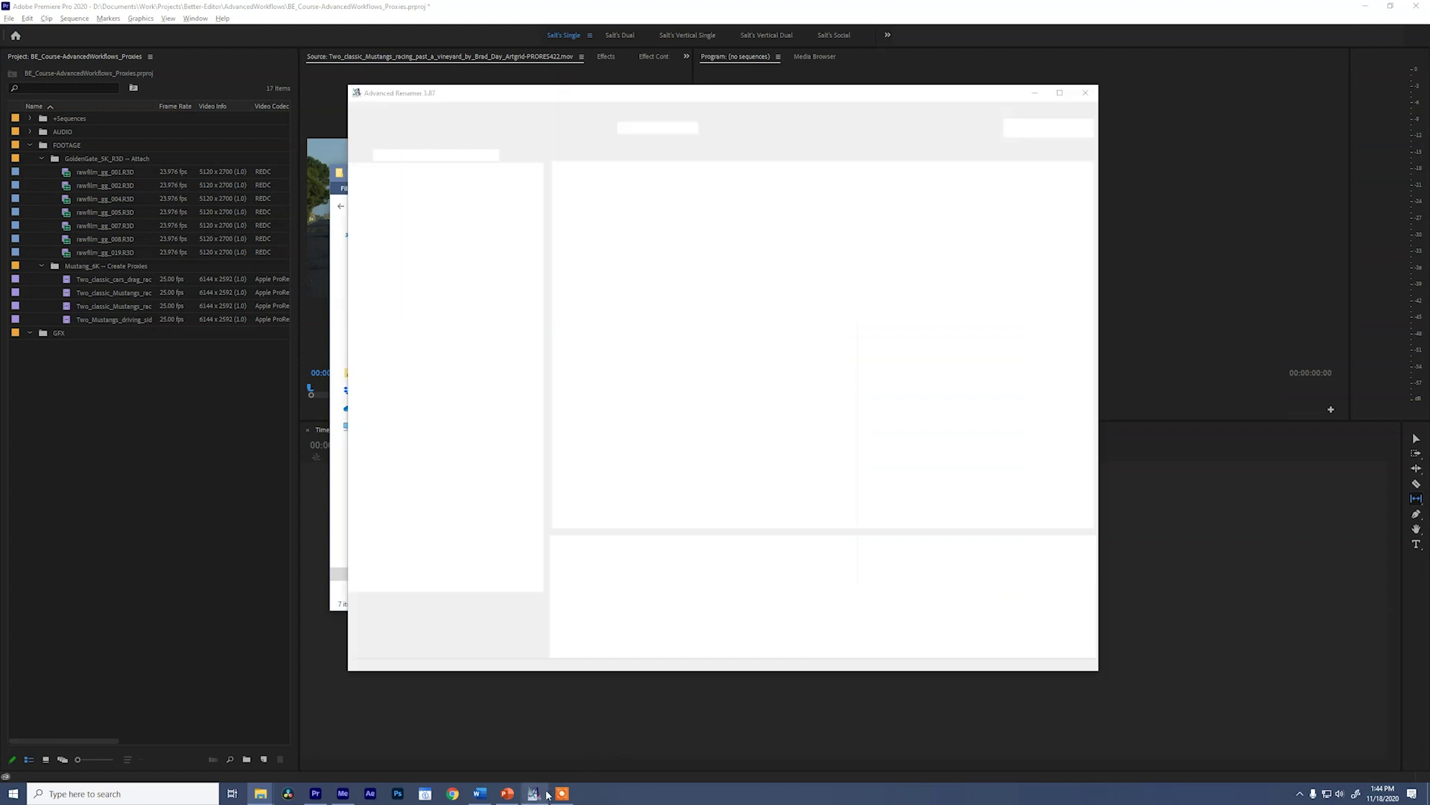
pyautogui.moveTo(663, 99); pyautogui.dragTo(931, 91)
pyautogui.moveTo(573, 179); pyautogui.dragTo(394, 209)
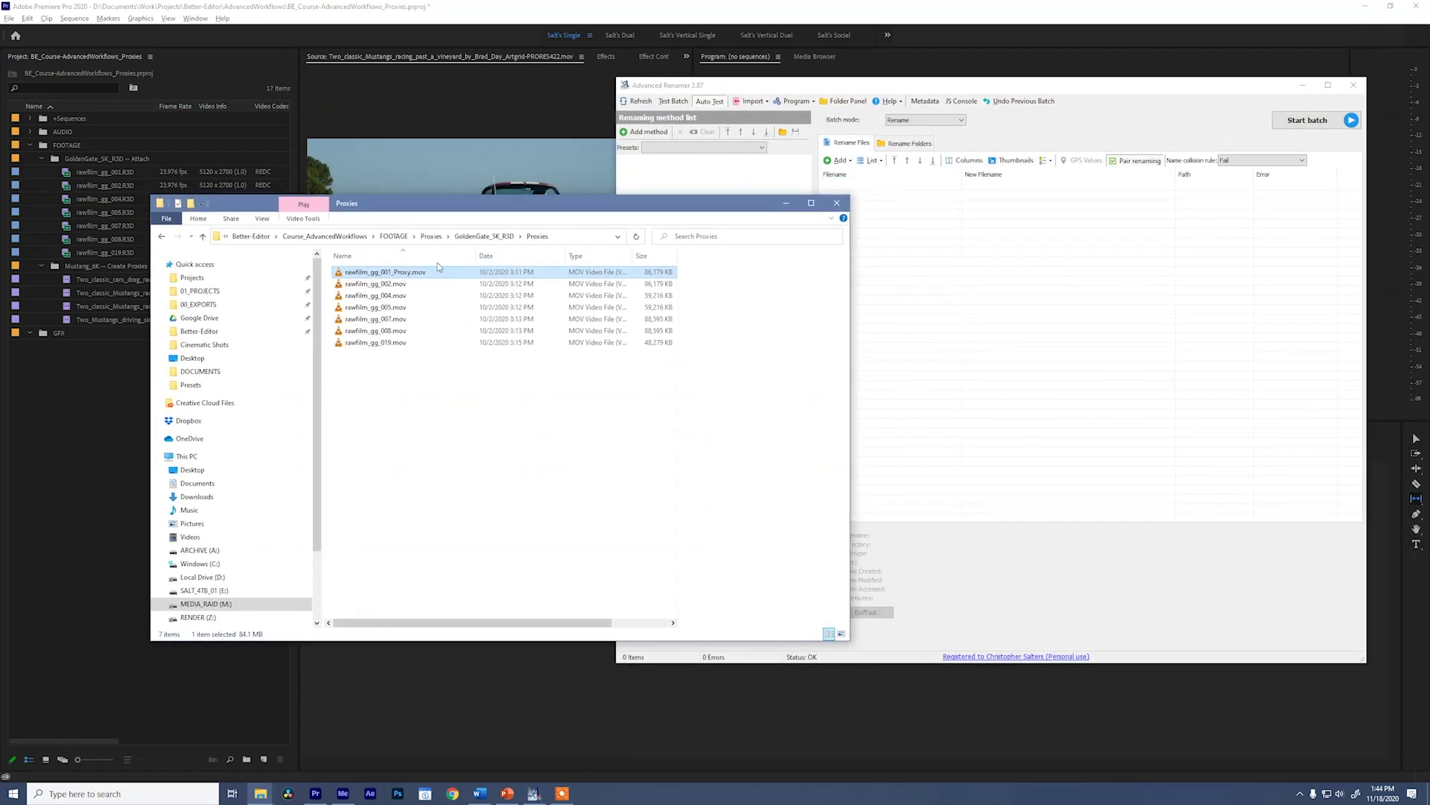
pyautogui.press('Down')
pyautogui.keyDown('shift'); pyautogui.click(437, 343); pyautogui.keyUp('shift')
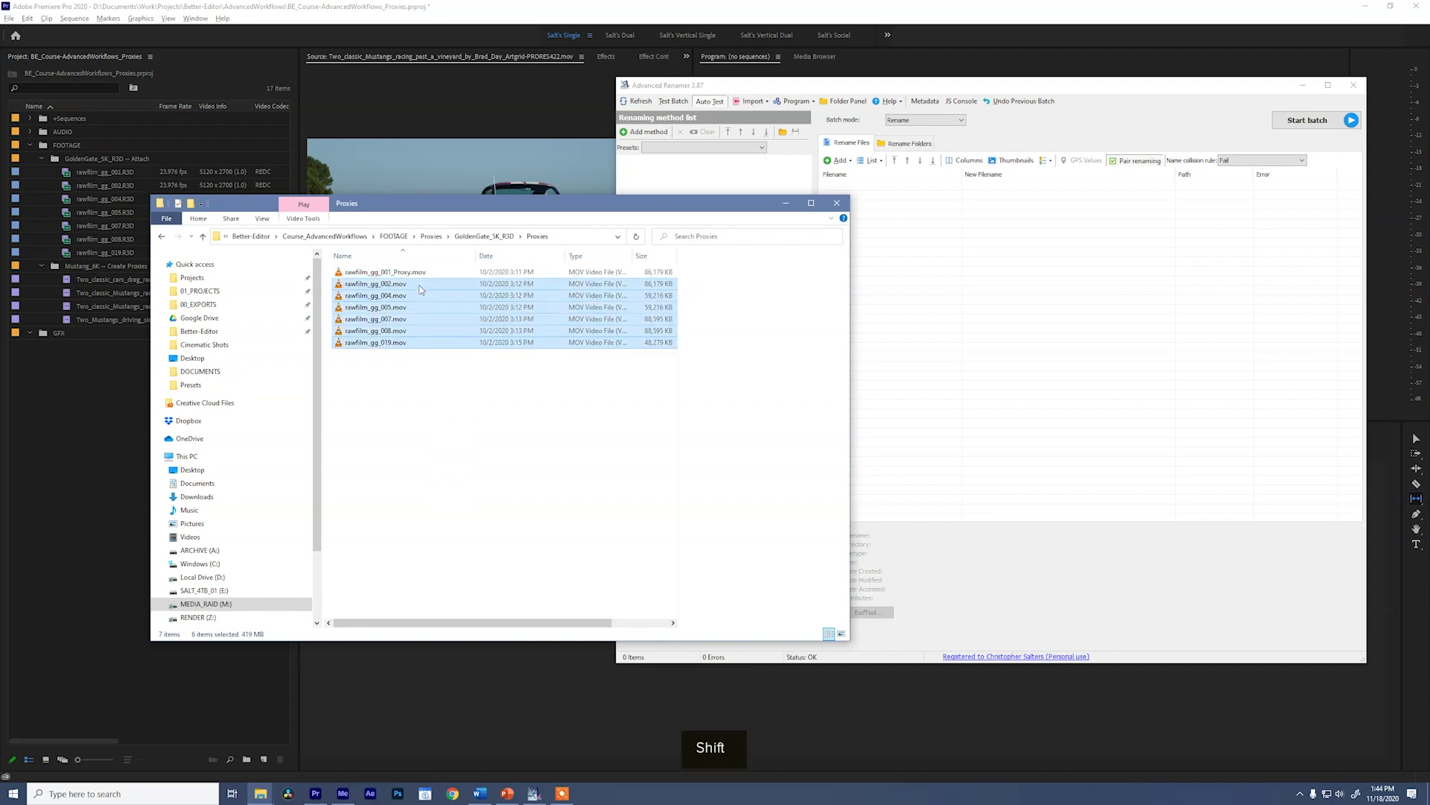
pyautogui.moveTo(451, 347); pyautogui.dragTo(1073, 191)
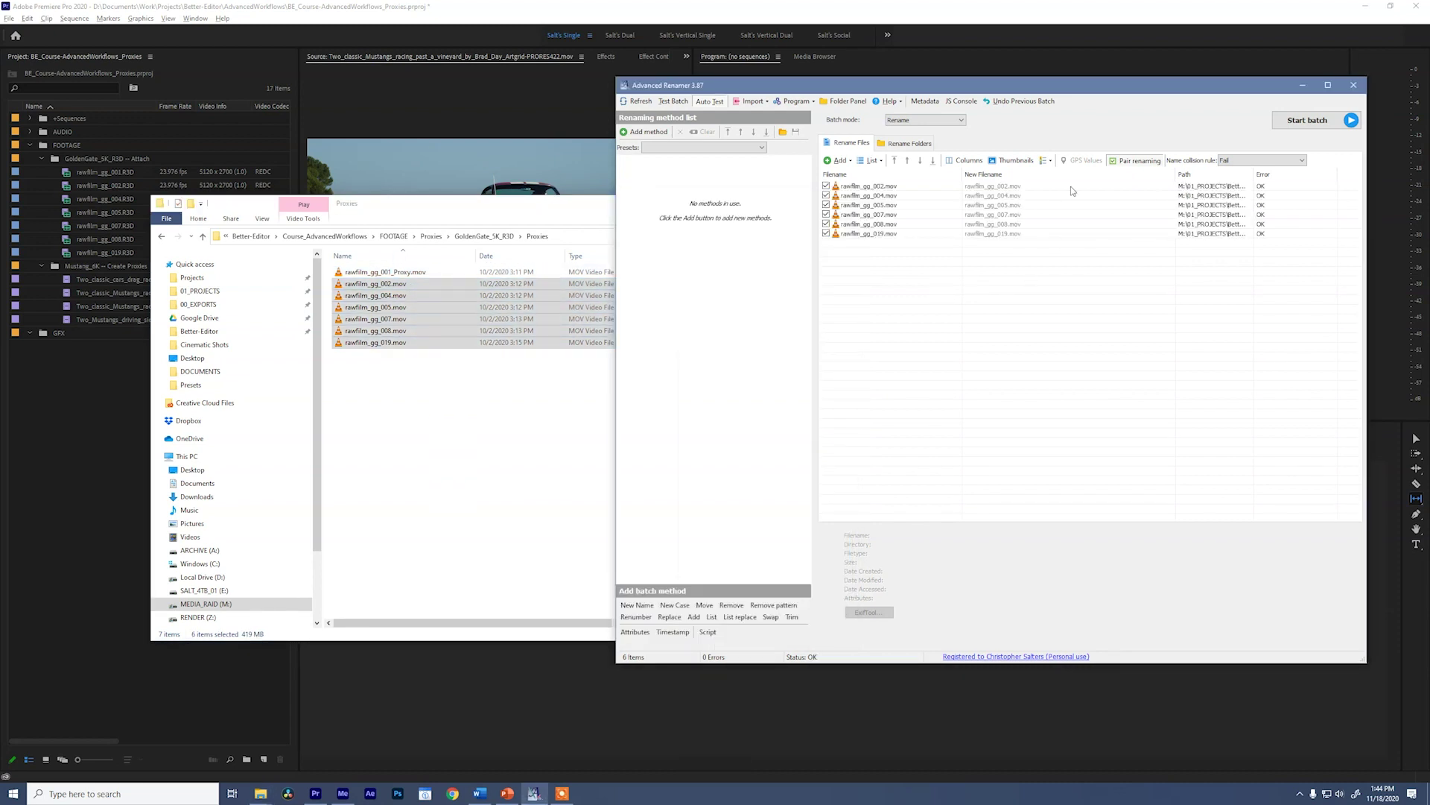
# Add an Add method that appends _Proxy, applied to the Name rather than the extension.
pyautogui.click(695, 618)
pyautogui.write('mkv')
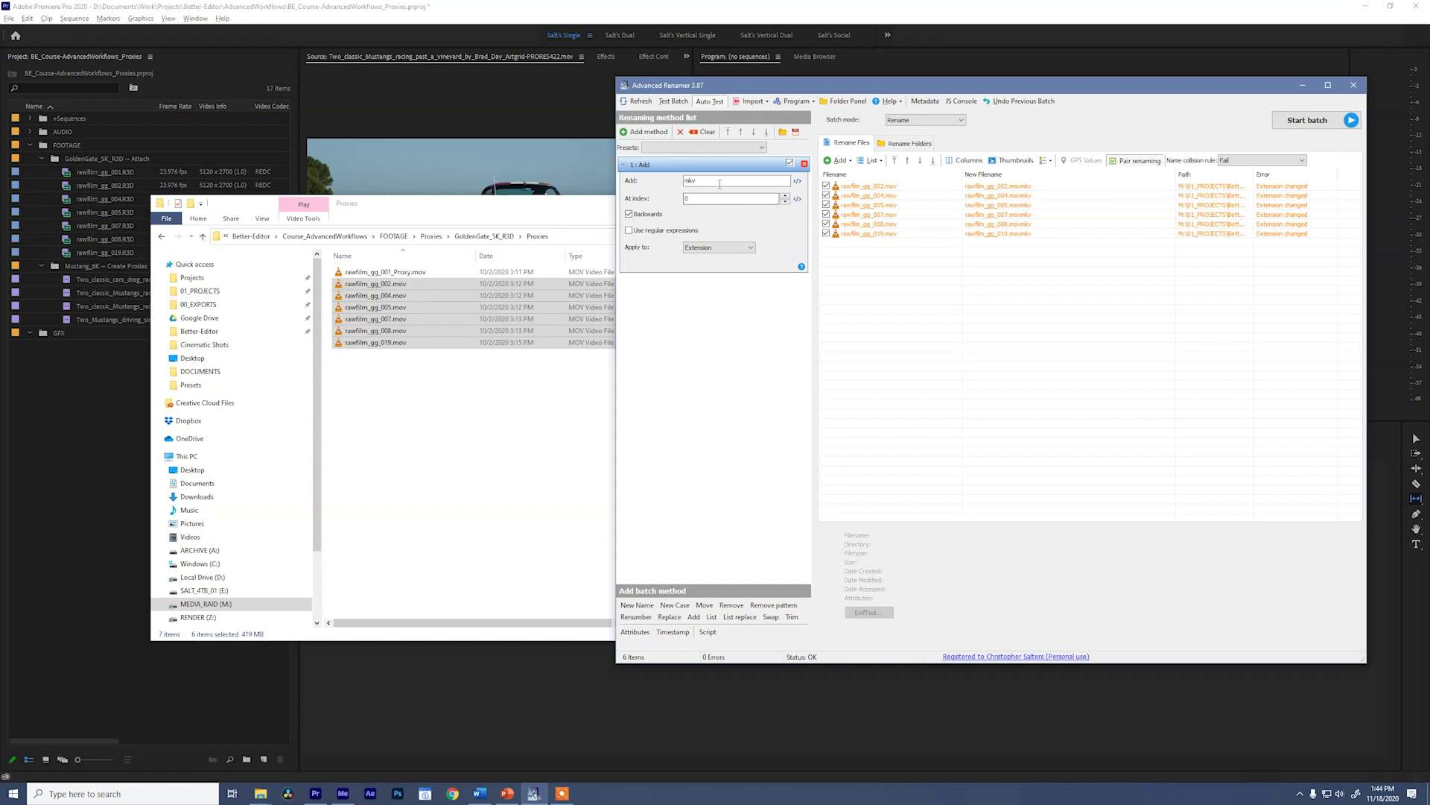
pyautogui.press('BackSpace')
pyautogui.press('BackSpace')
pyautogui.press('BackSpace')
pyautogui.write('_Proxy')
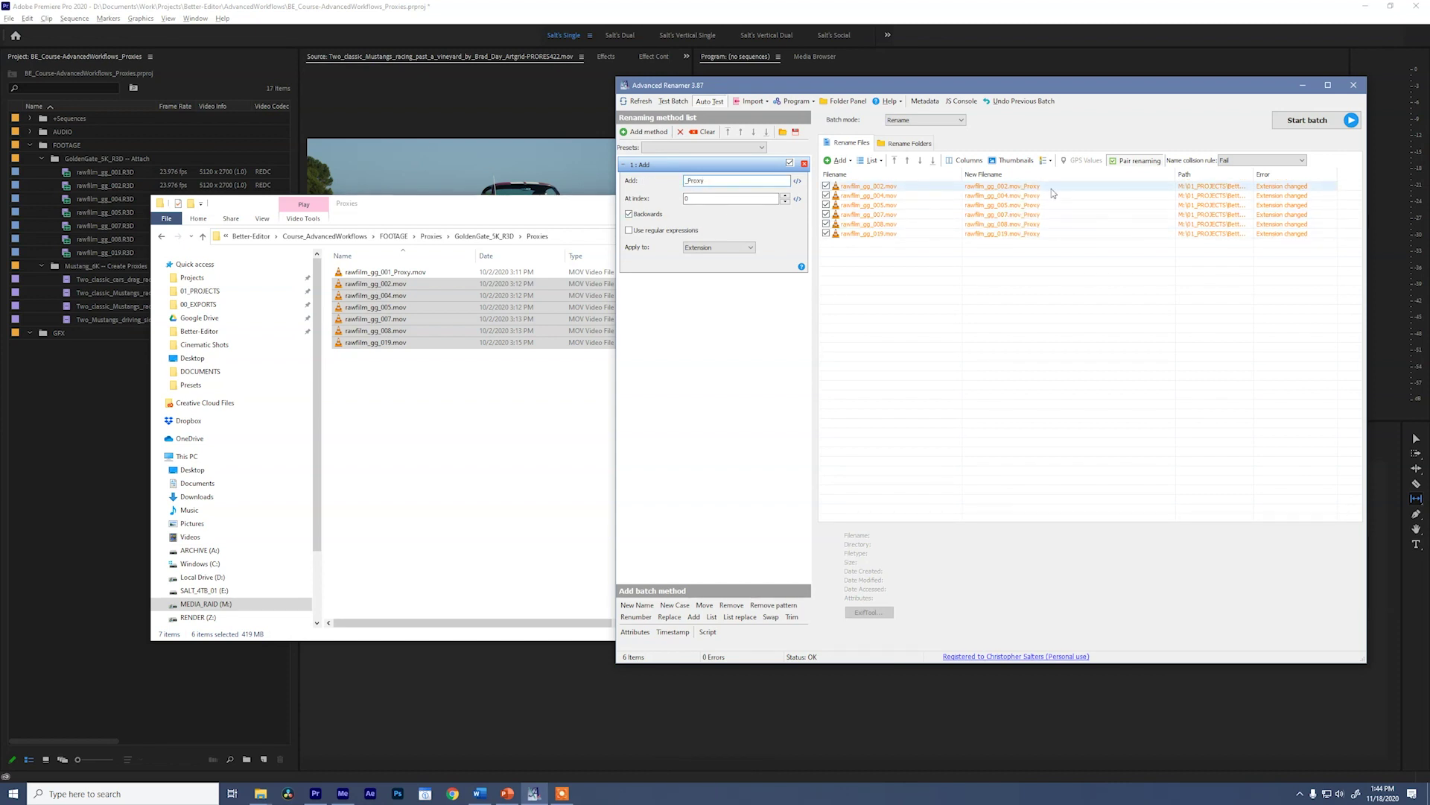
pyautogui.click(719, 248)
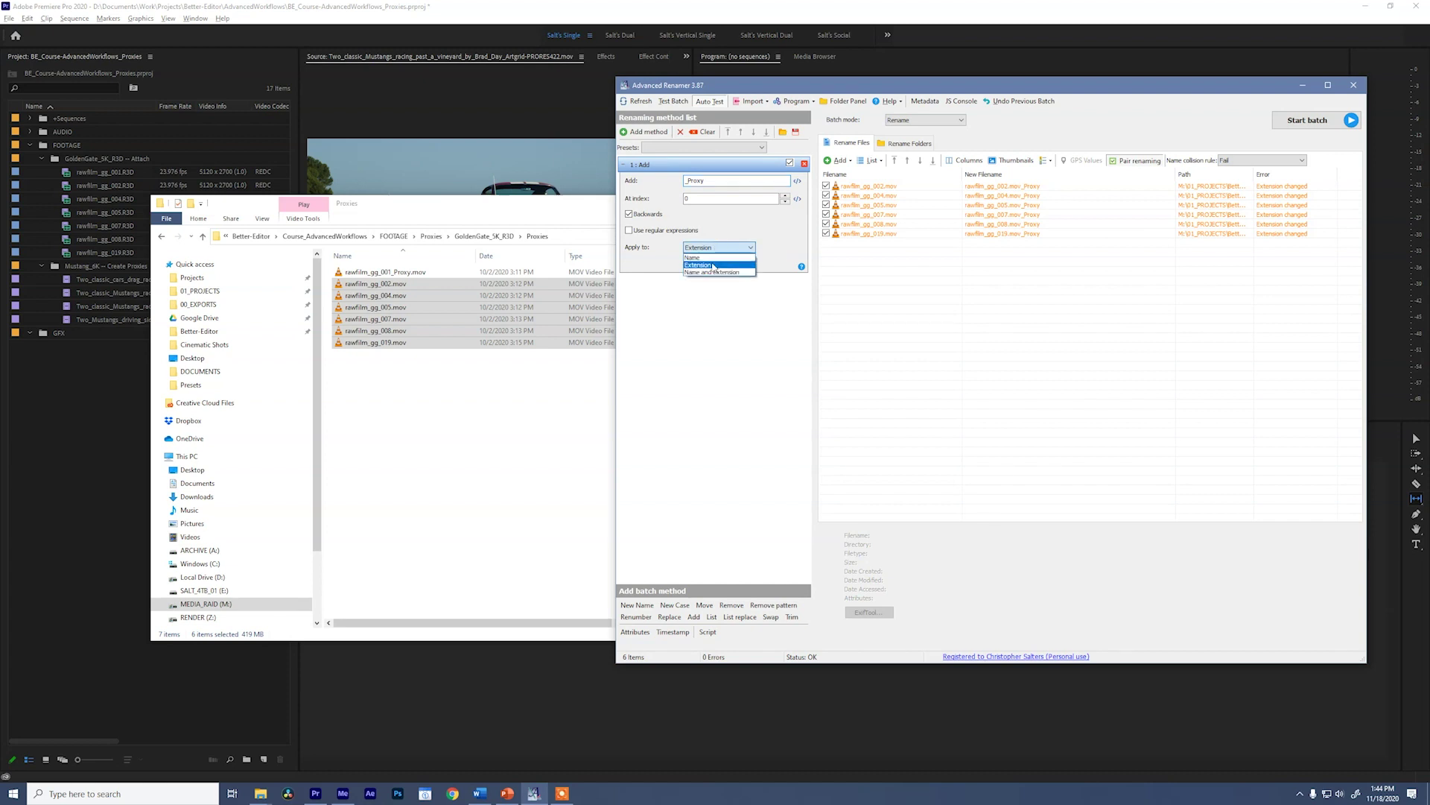
pyautogui.click(720, 271)
# Run and confirm the batch rename of the six files, then close Advanced Renamer.
pyautogui.click(1316, 120)
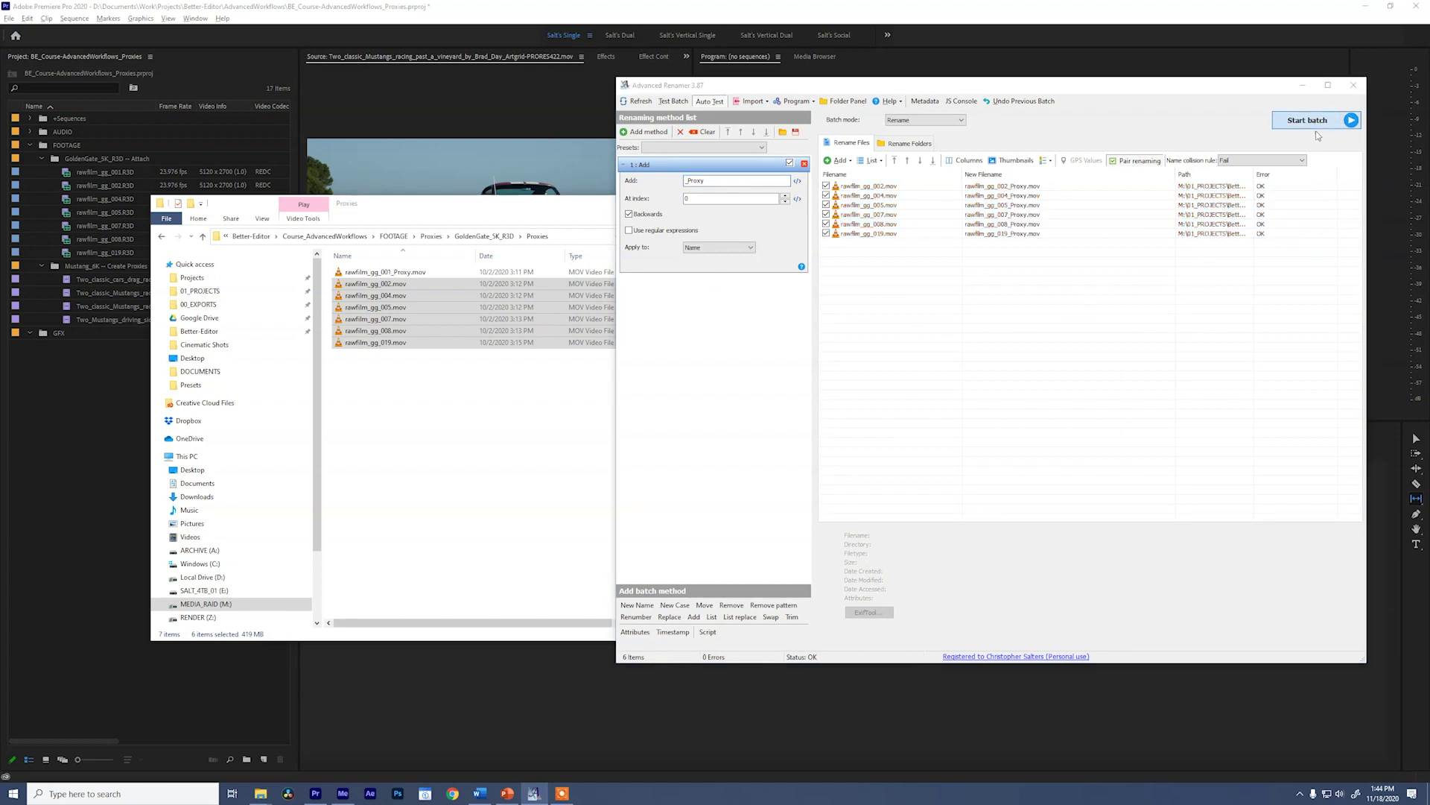
pyautogui.click(1035, 427)
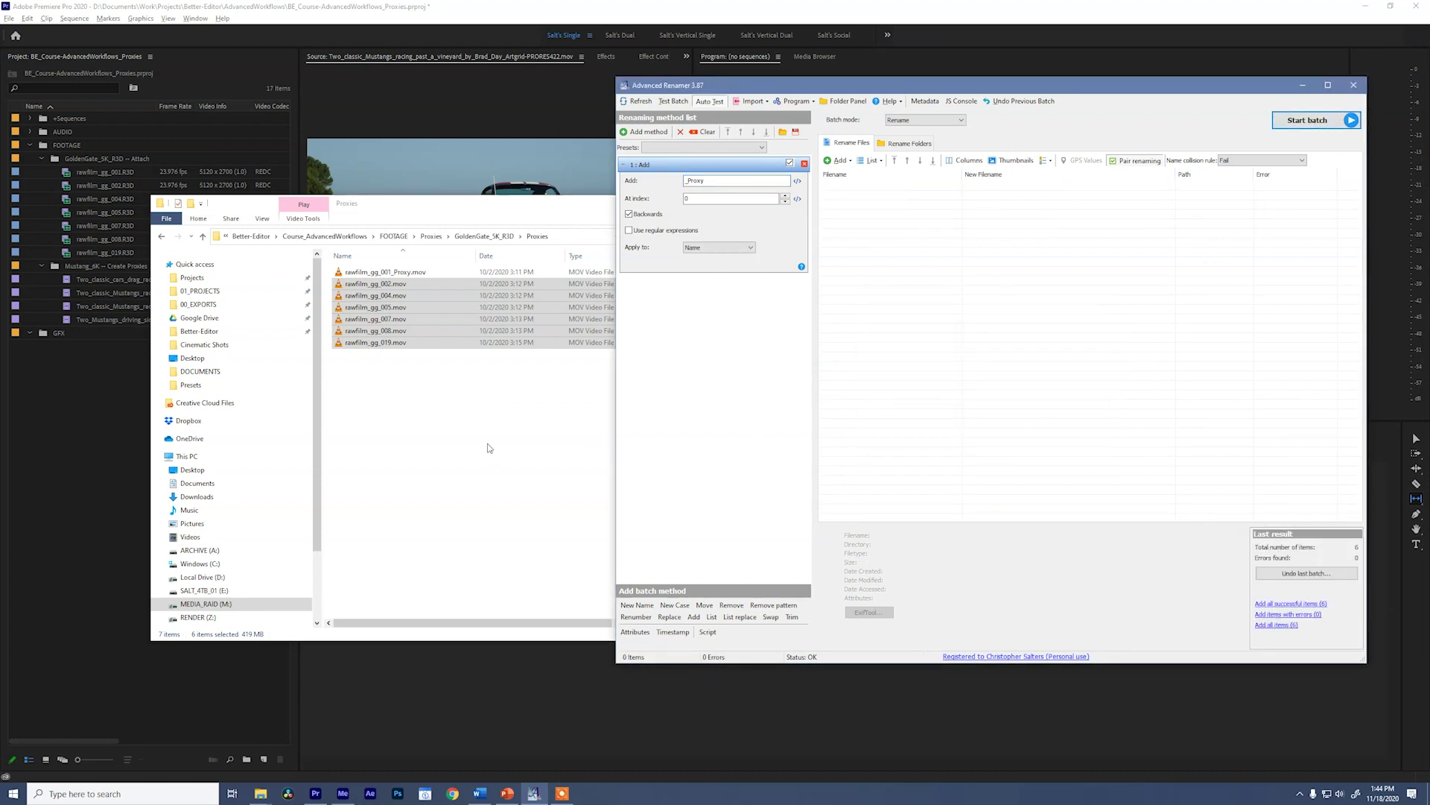
pyautogui.click(425, 395)
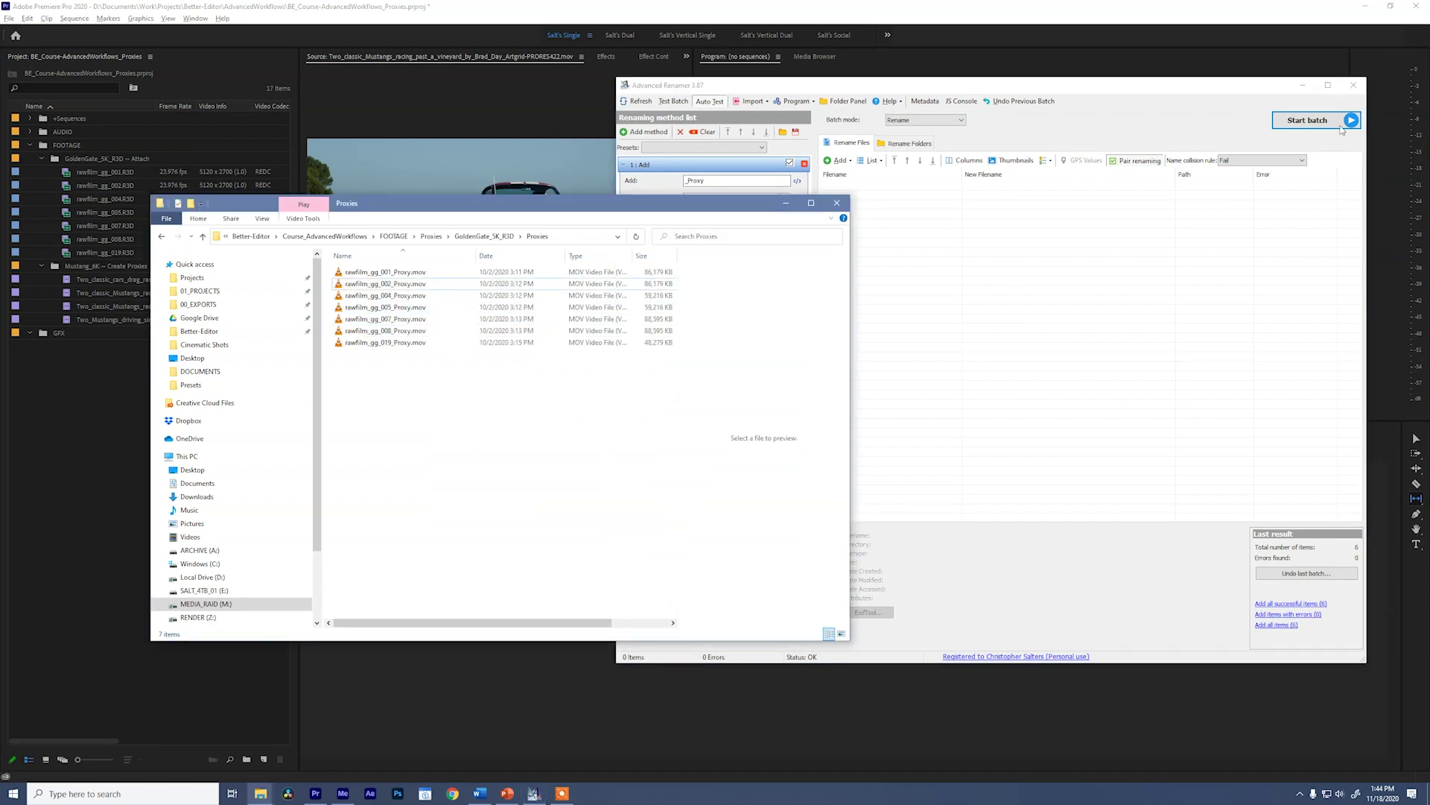
pyautogui.click(1354, 85)
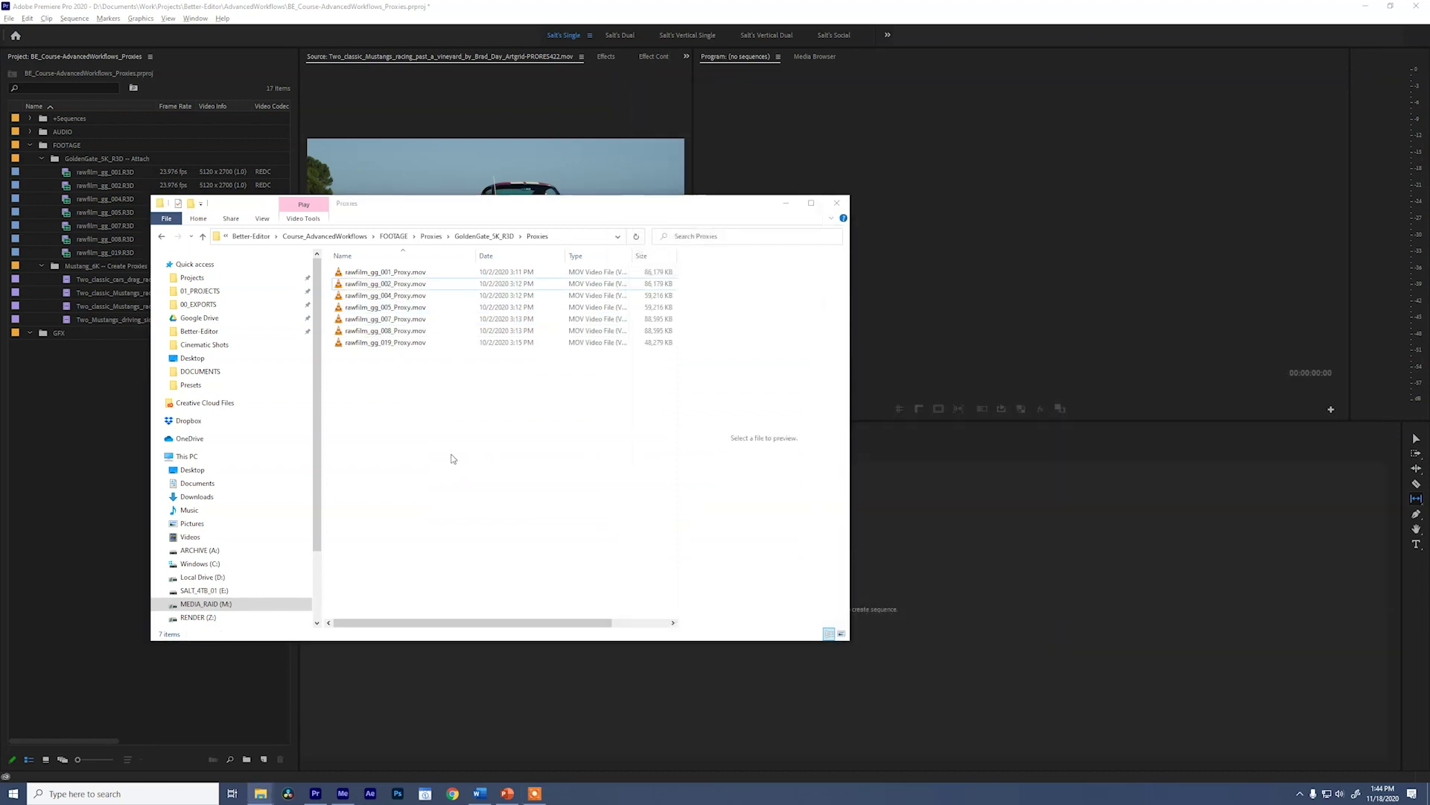
# Move the Explorer window aside and bring the Premiere Pro project back to the front.
pyautogui.moveTo(713, 203); pyautogui.dragTo(891, 195)
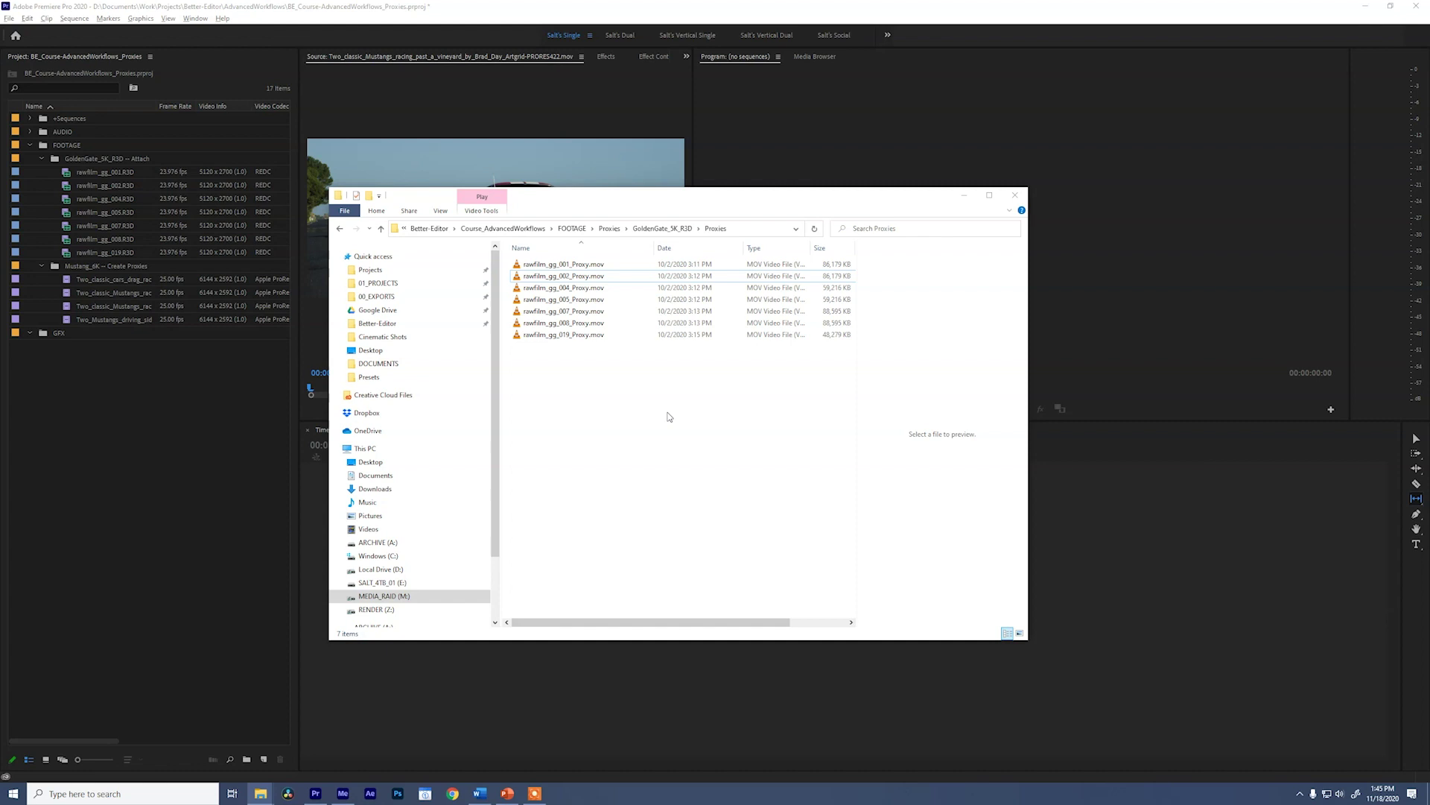
pyautogui.click(152, 449)
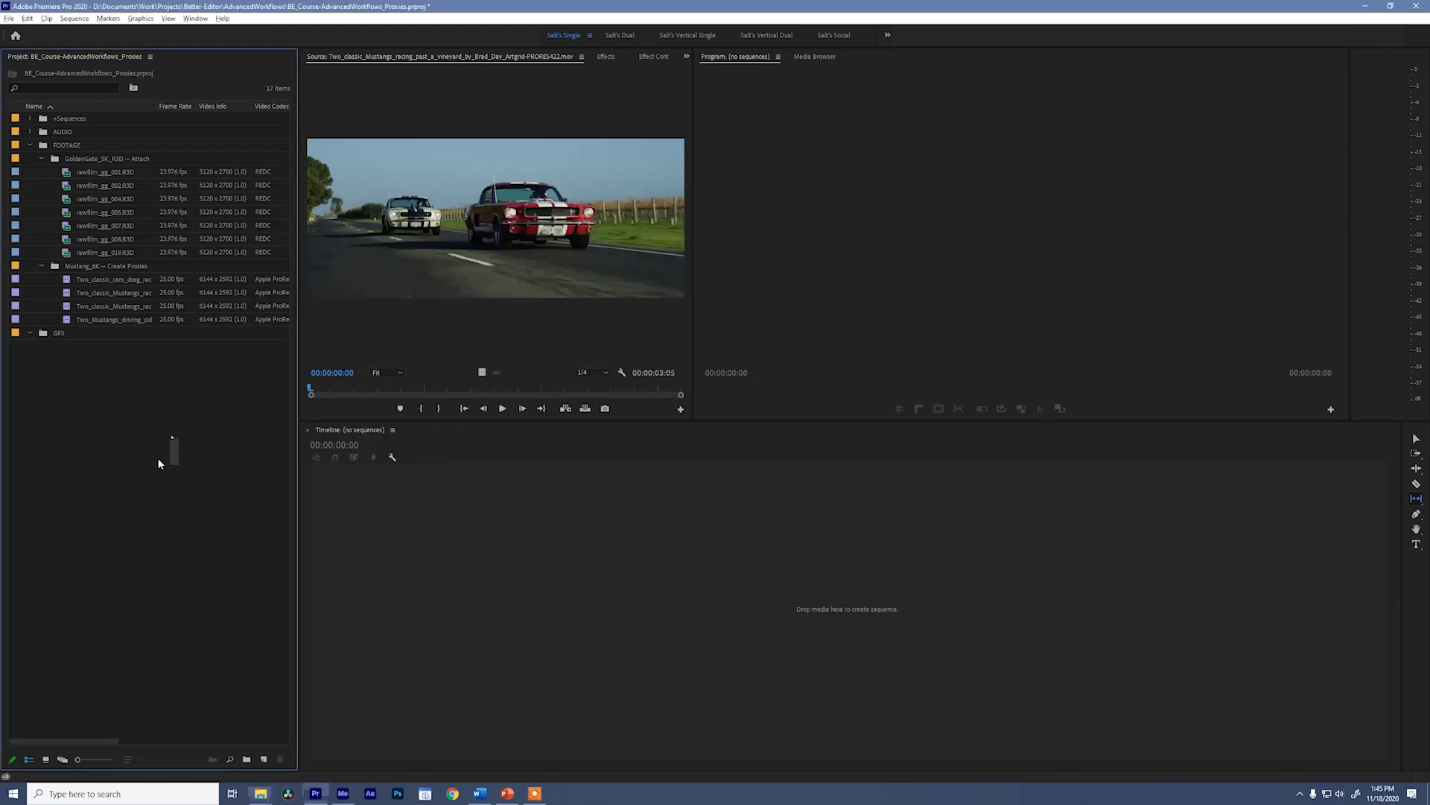
# Select the GoldenGate RED clips and preview rawfilm_gg_004 in the source monitor.
pyautogui.click(111, 173)
pyautogui.keyDown('shift'); pyautogui.click(122, 250); pyautogui.keyUp('shift')
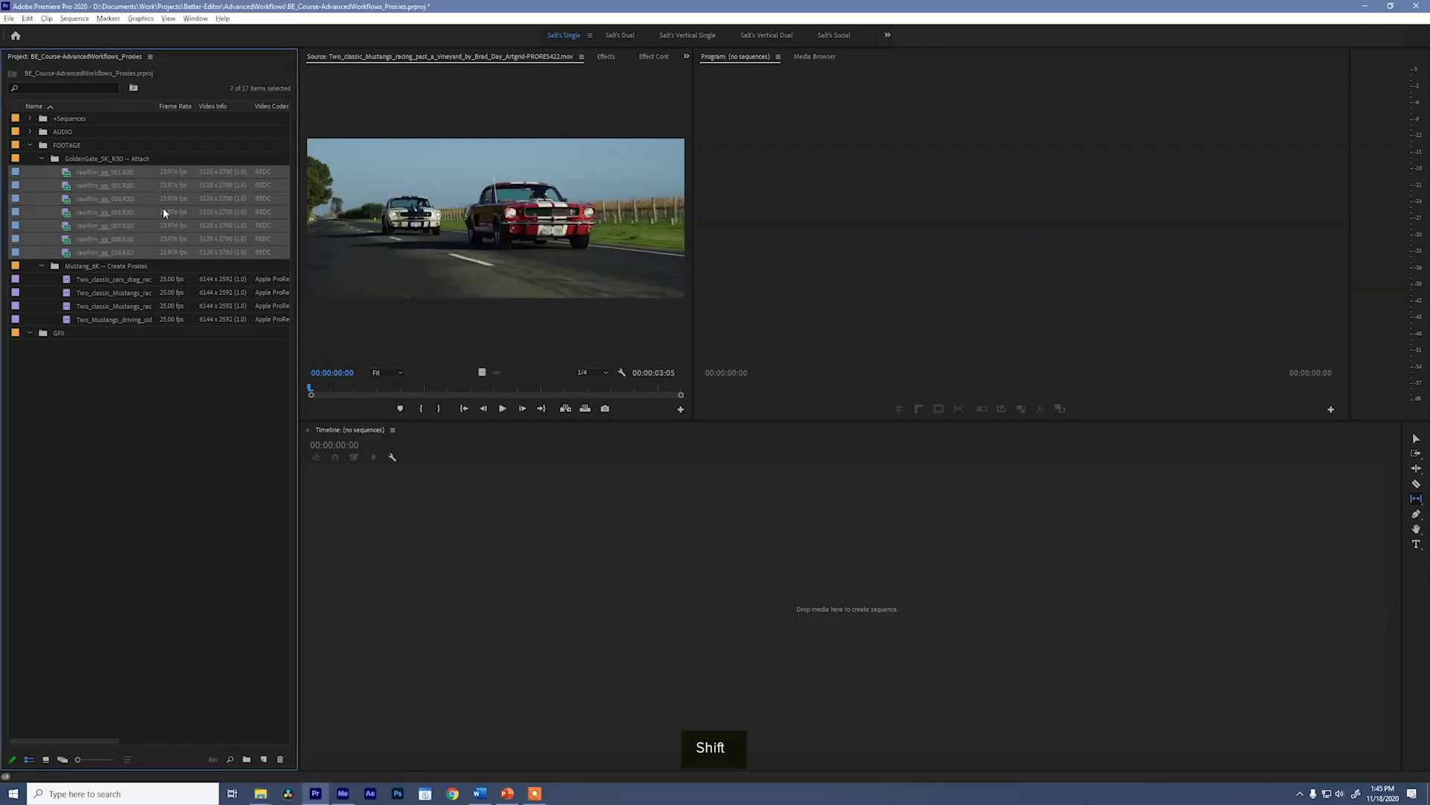
pyautogui.click(122, 355)
pyautogui.doubleClick(74, 199)
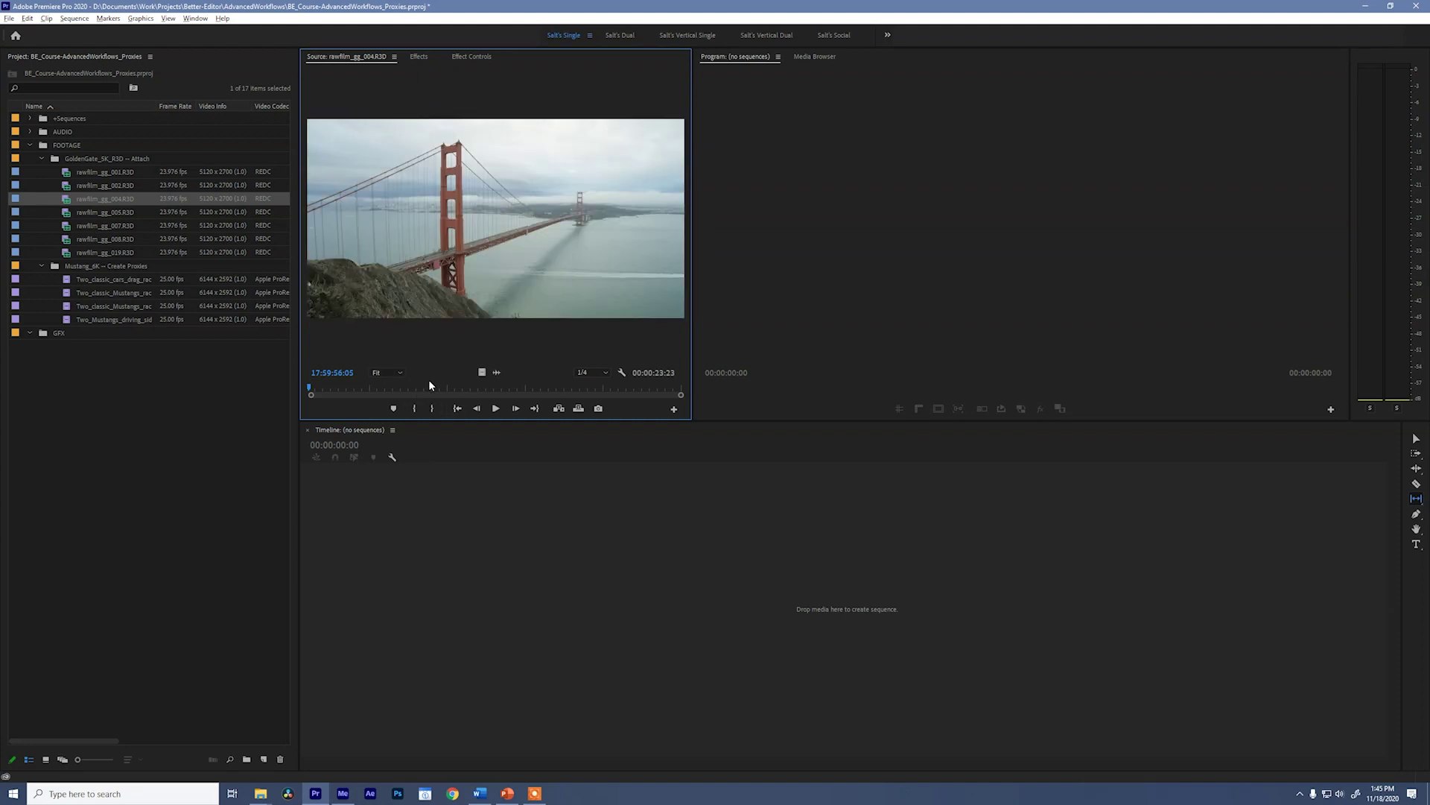
# Select all seven GoldenGate RED clips and choose Proxy > Attach Proxies.
pyautogui.click(111, 171)
pyautogui.keyDown('shift'); pyautogui.click(113, 250); pyautogui.keyUp('shift')
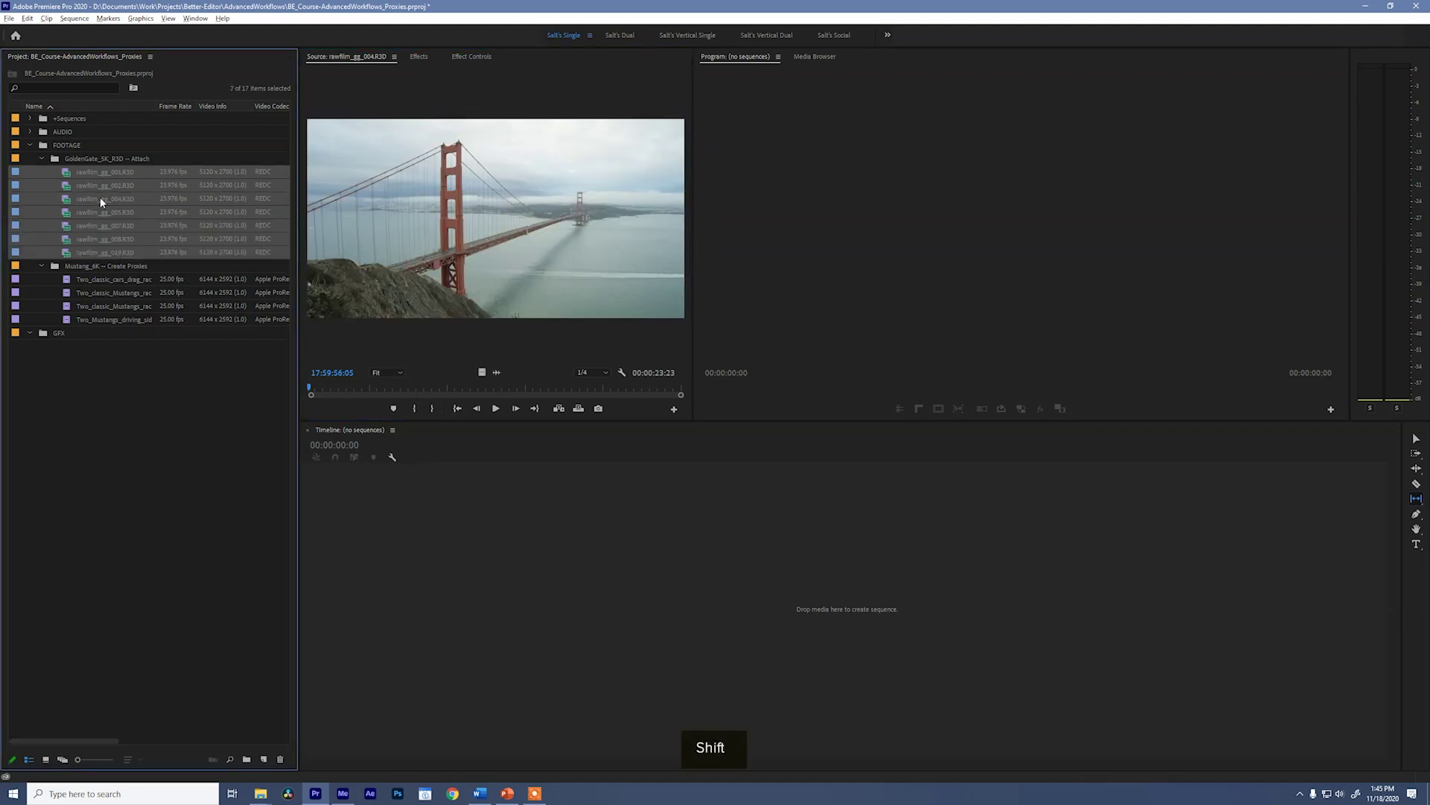
pyautogui.rightClick(102, 201)
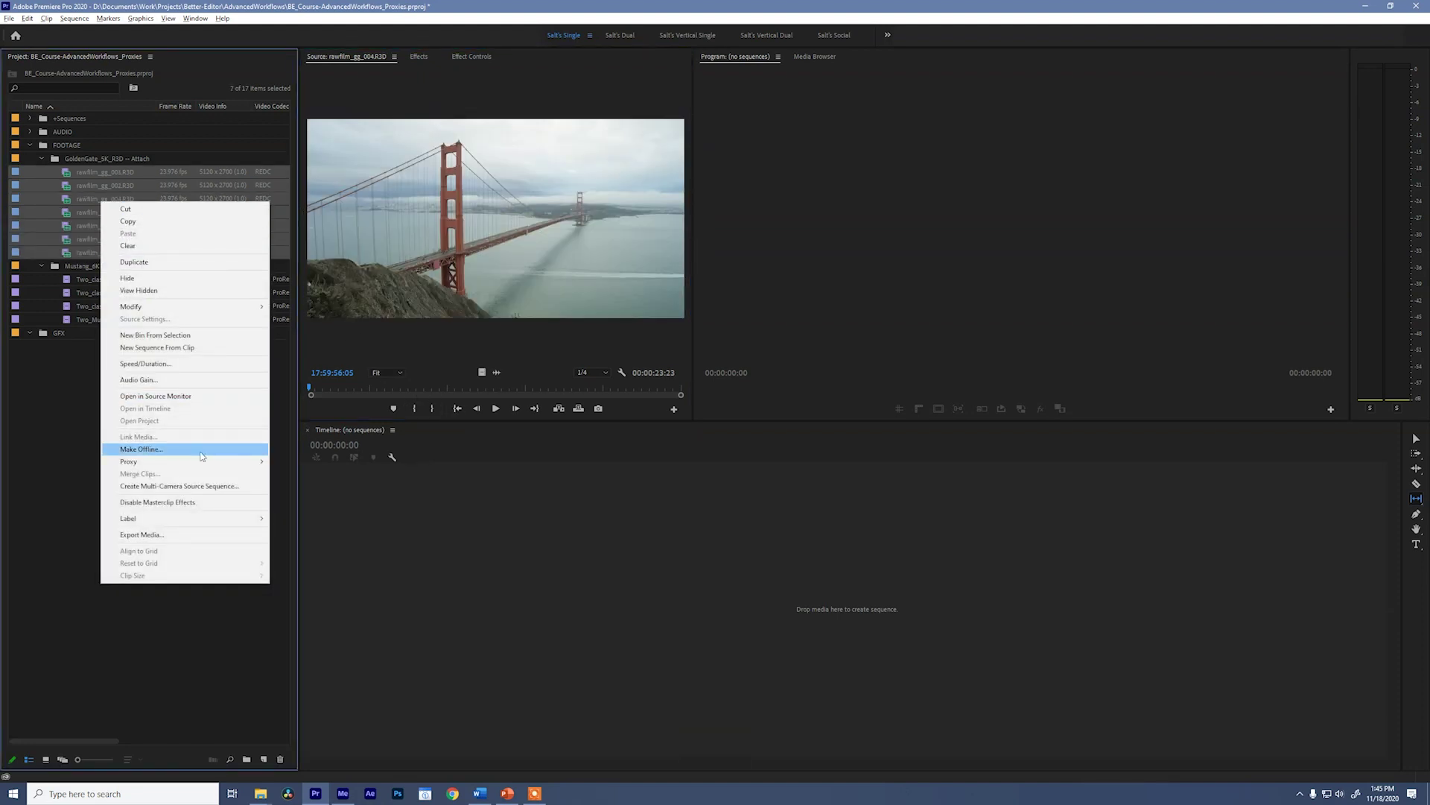
pyautogui.moveTo(200, 463)
pyautogui.click(332, 473)
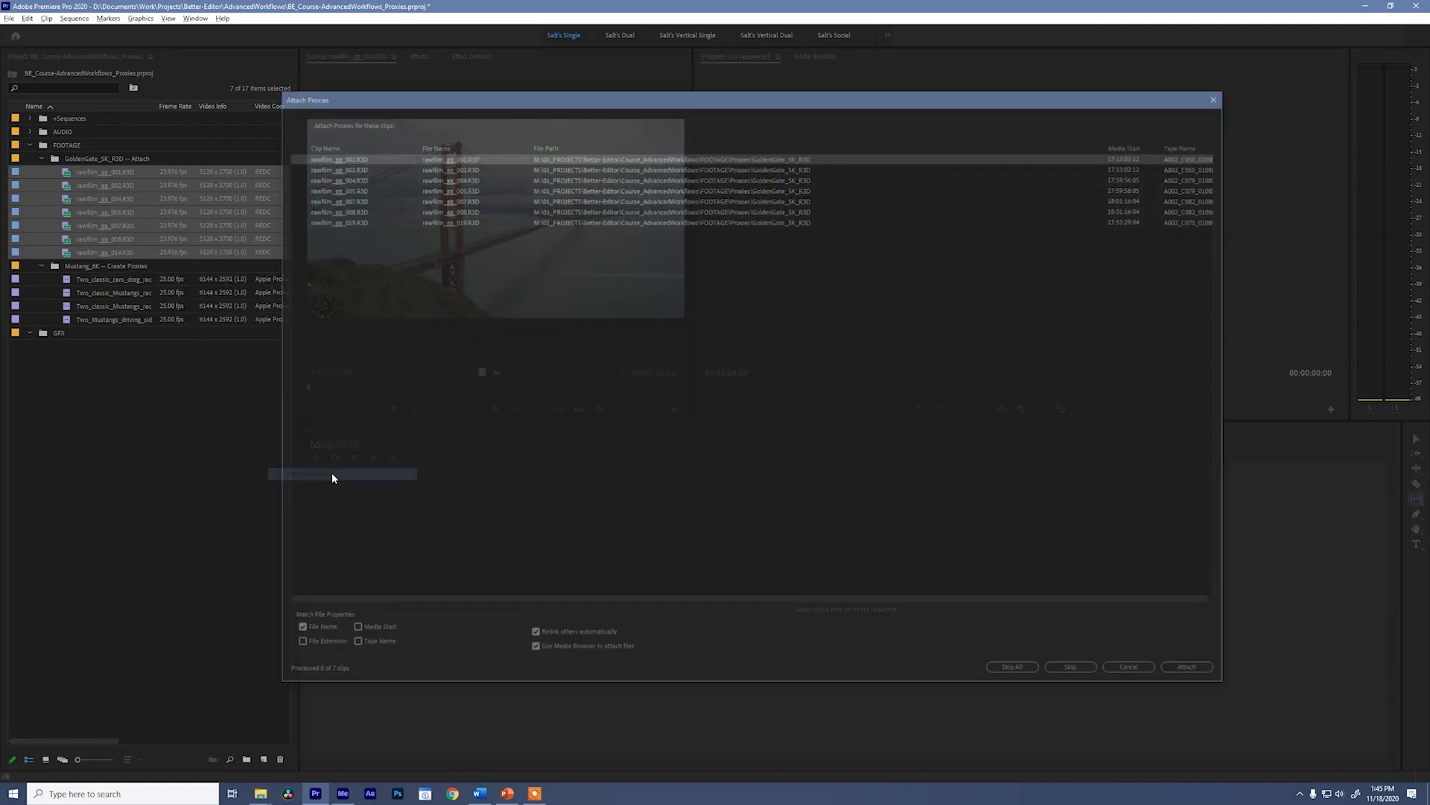
pyautogui.click(1212, 669)
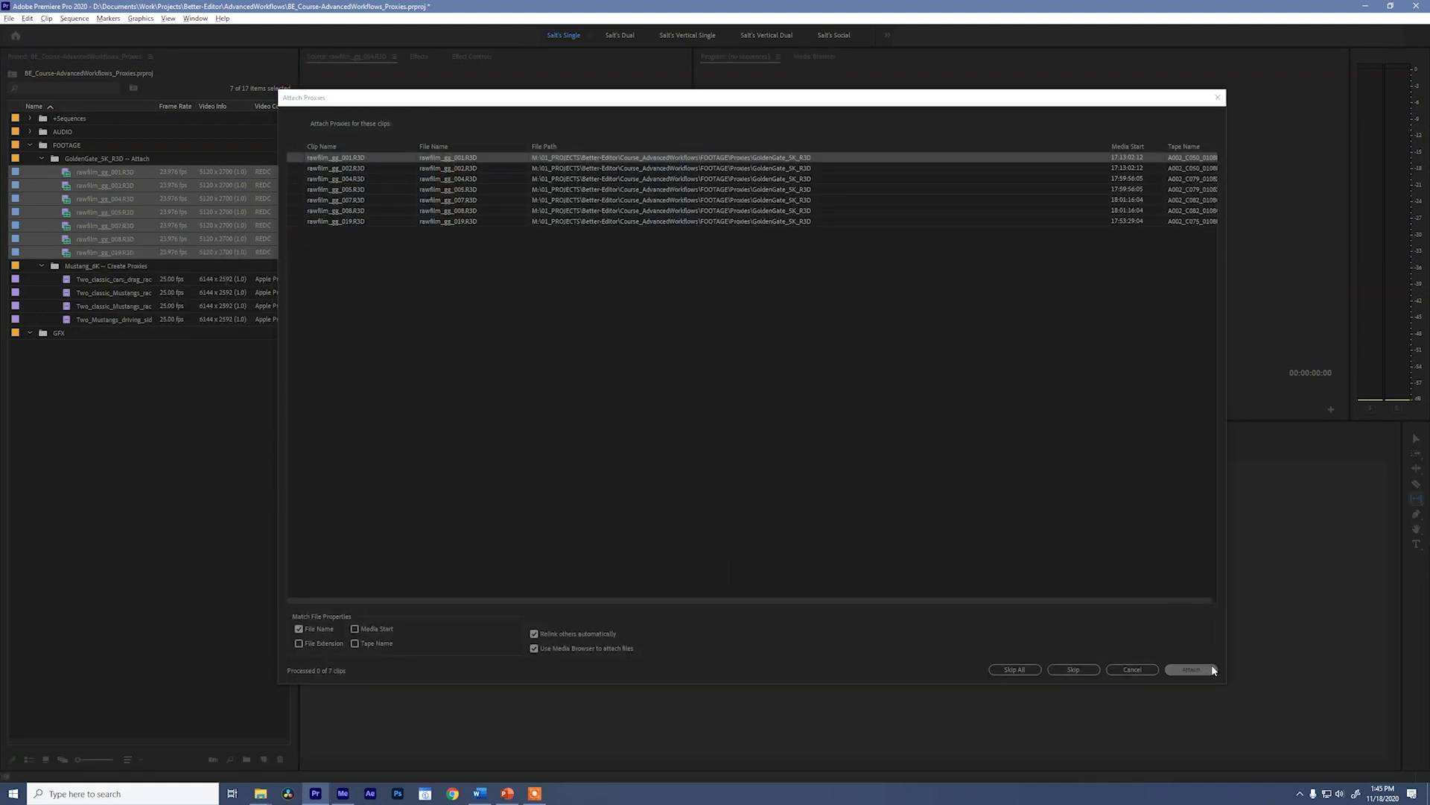
# Attach rawfilm_gg_001_Proxy.mov from the GoldenGate_5K_R3D Proxies folder, then clear the clip selection.
pyautogui.moveTo(819, 171); pyautogui.dragTo(769, 160)
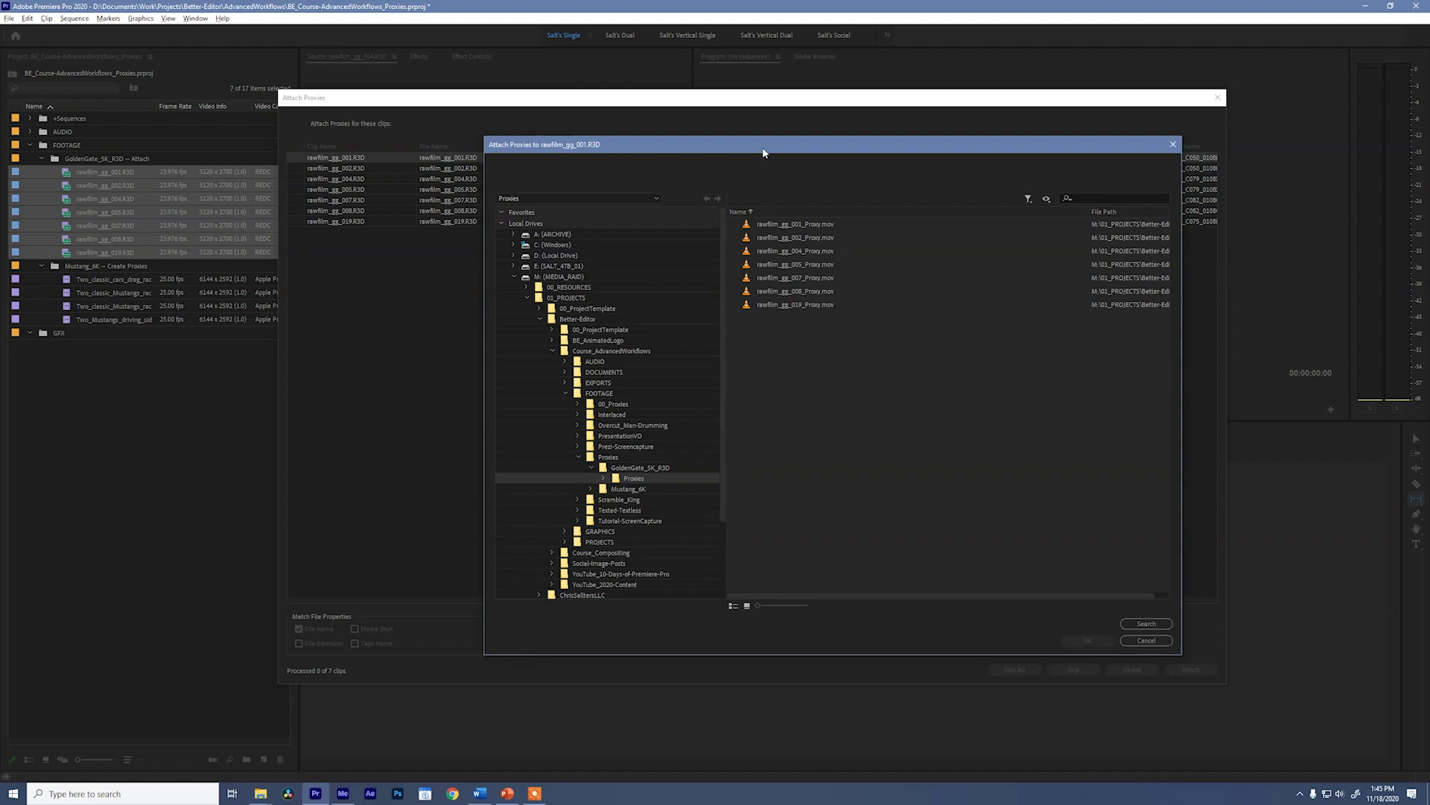
pyautogui.click(630, 466)
pyautogui.click(632, 479)
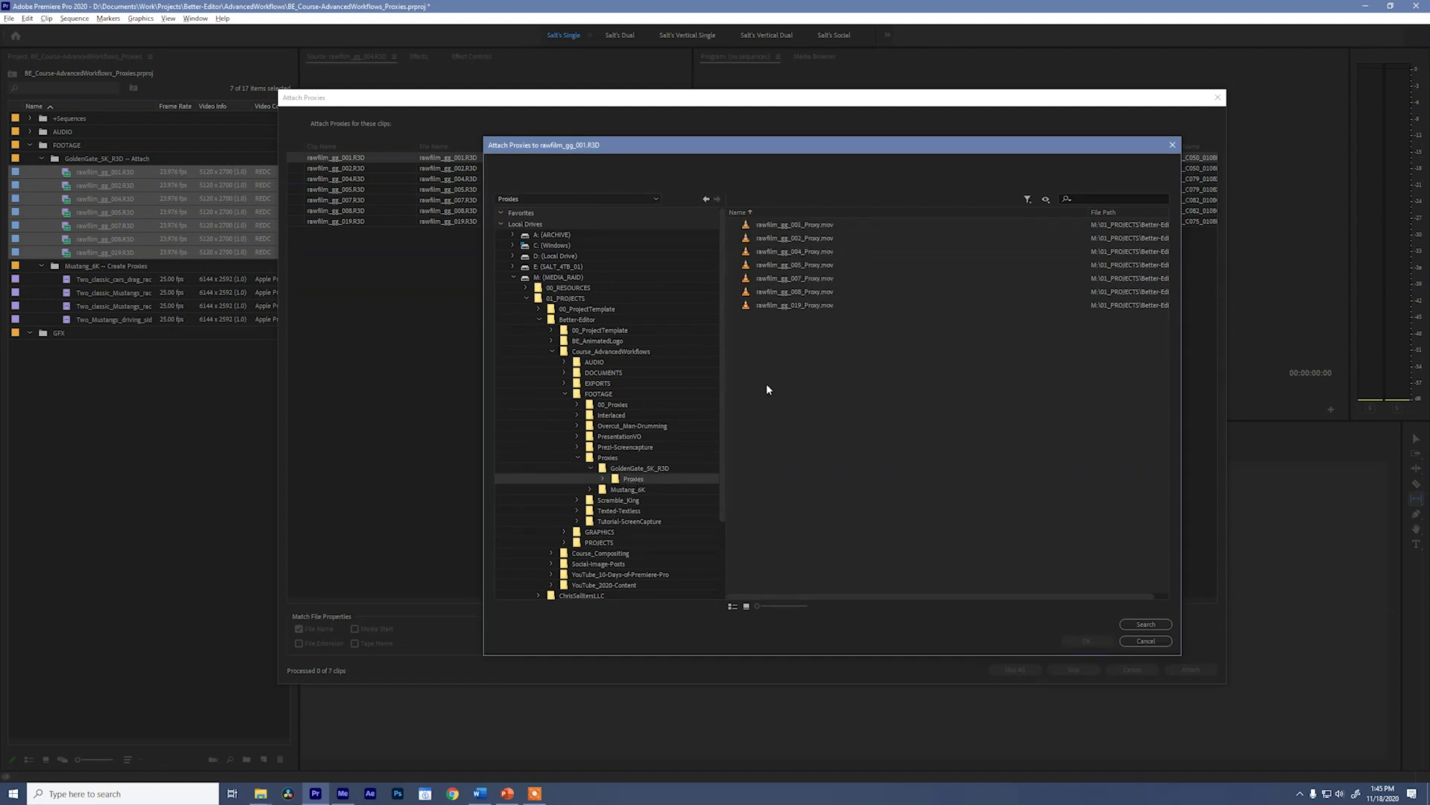
pyautogui.click(831, 225)
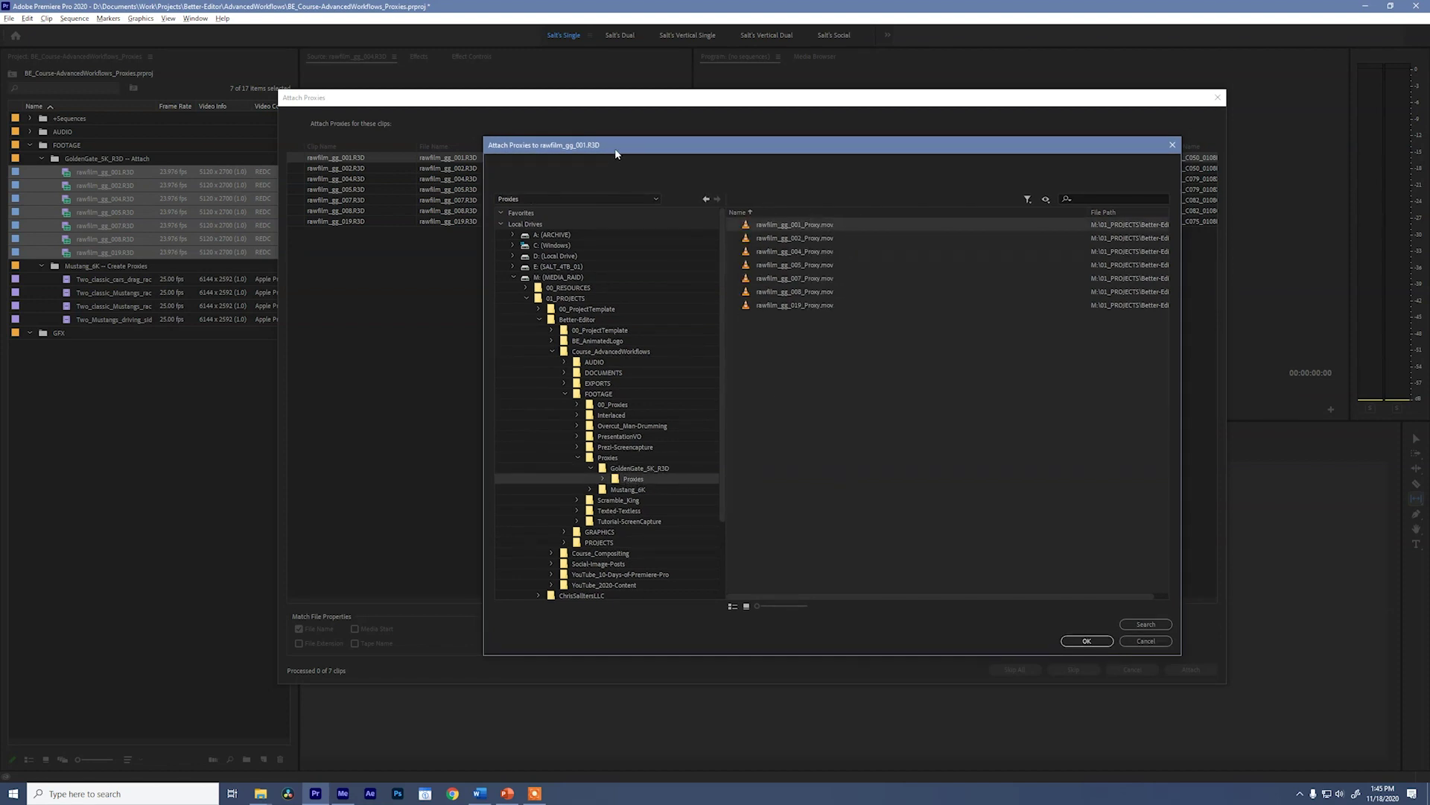
pyautogui.moveTo(628, 141); pyautogui.dragTo(637, 163)
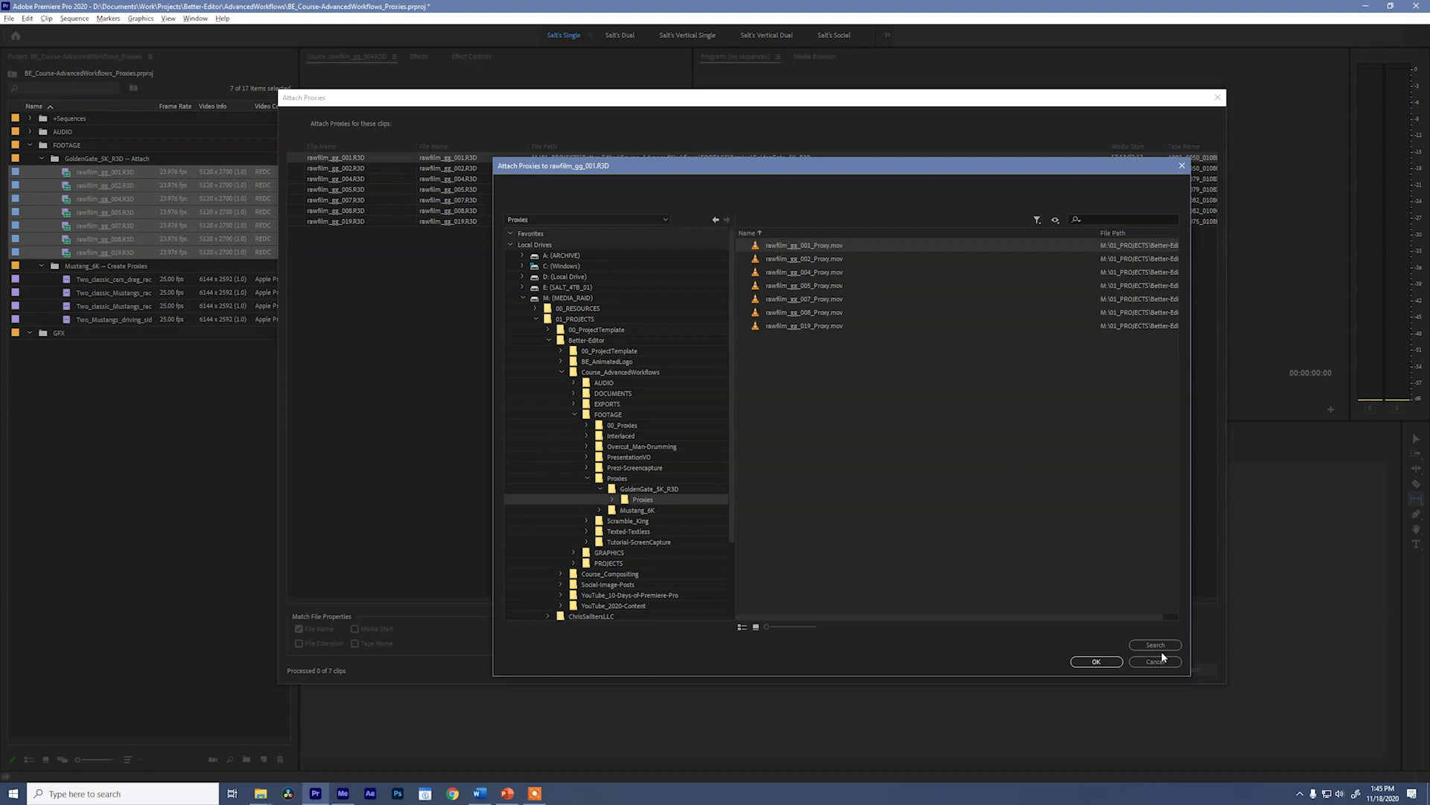
pyautogui.click(1096, 661)
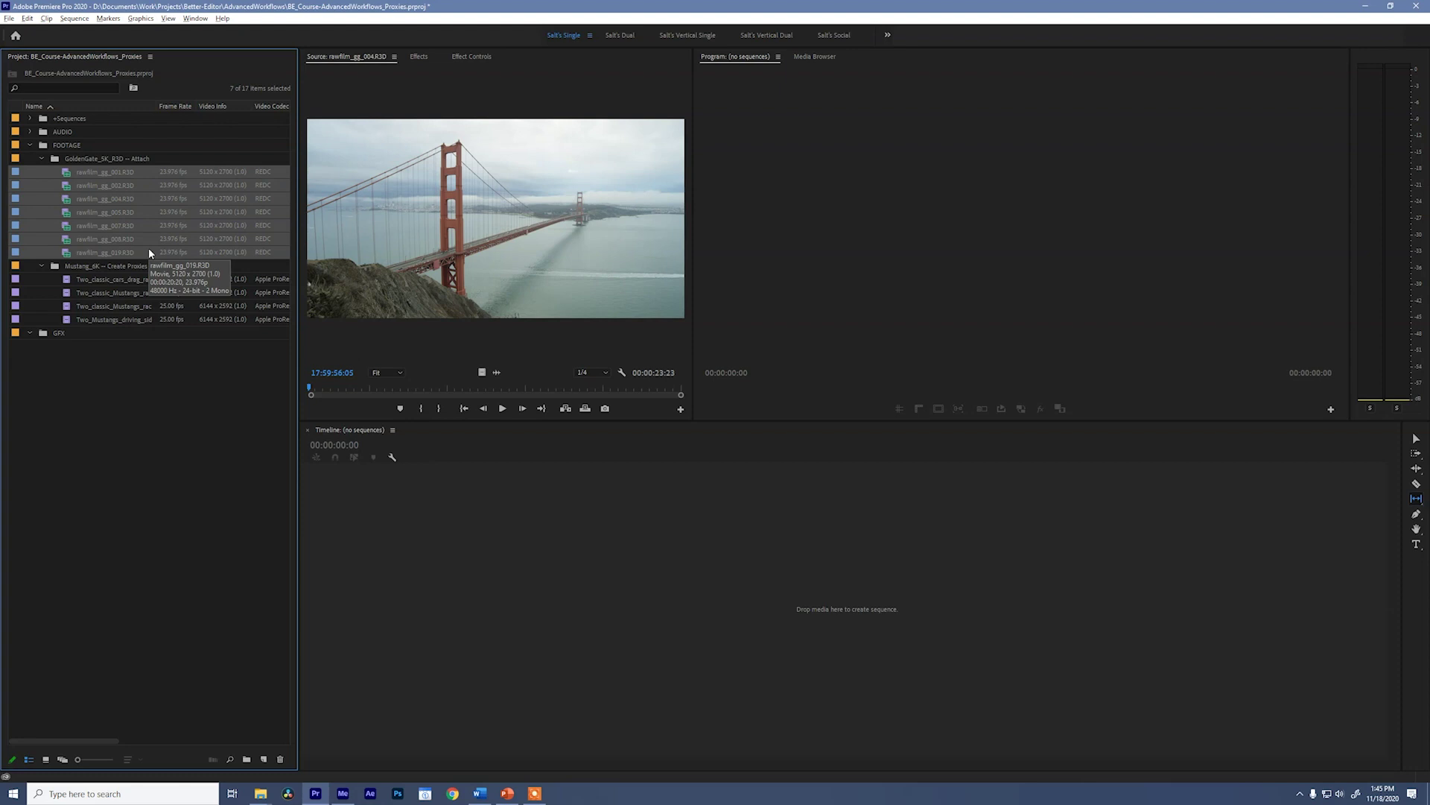
pyautogui.click(195, 420)
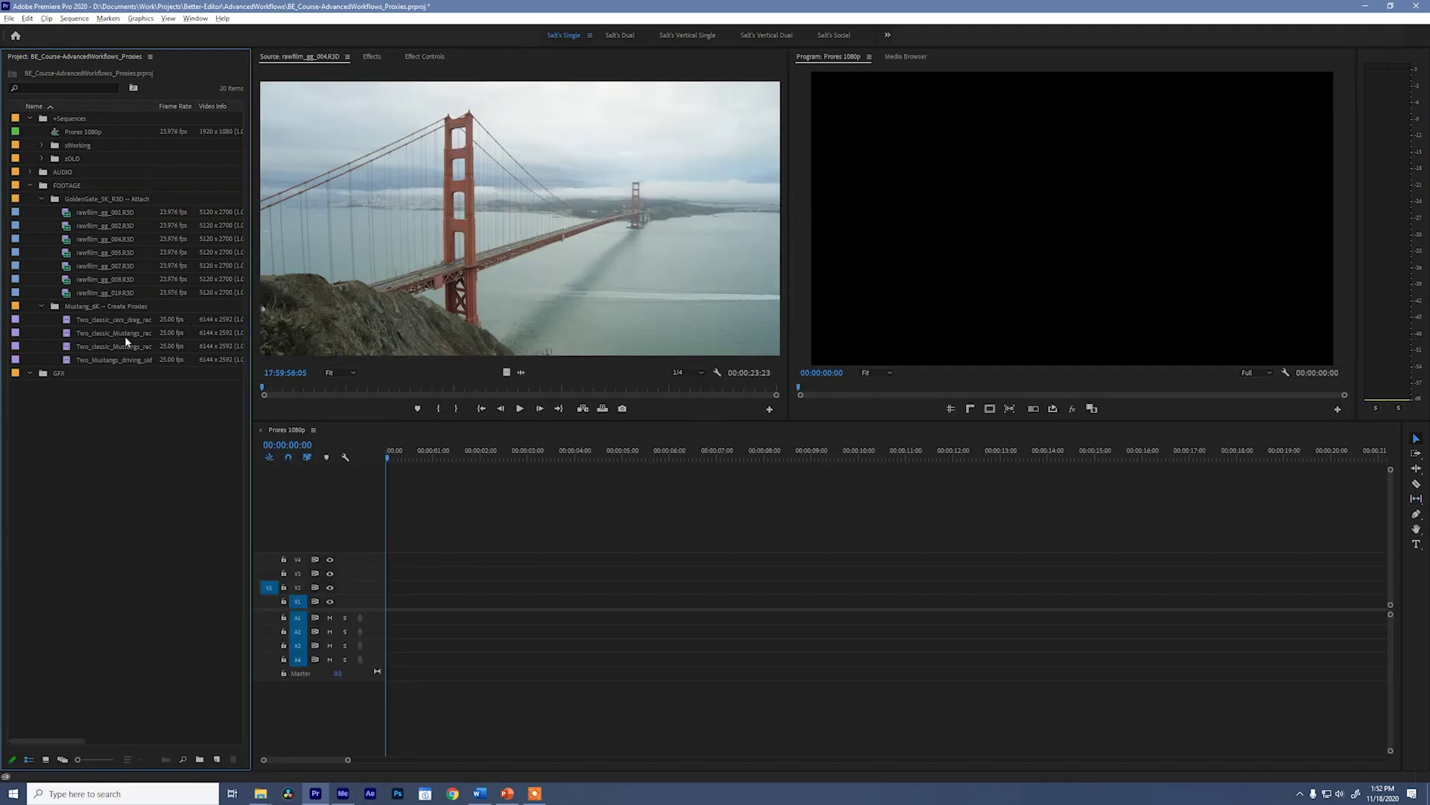
# Drop the four selected Mustang clips onto V1, fit the sequence in the timeline, and return to the start.
pyautogui.click(102, 320)
pyautogui.keyDown('shift'); pyautogui.click(106, 360); pyautogui.keyUp('shift')
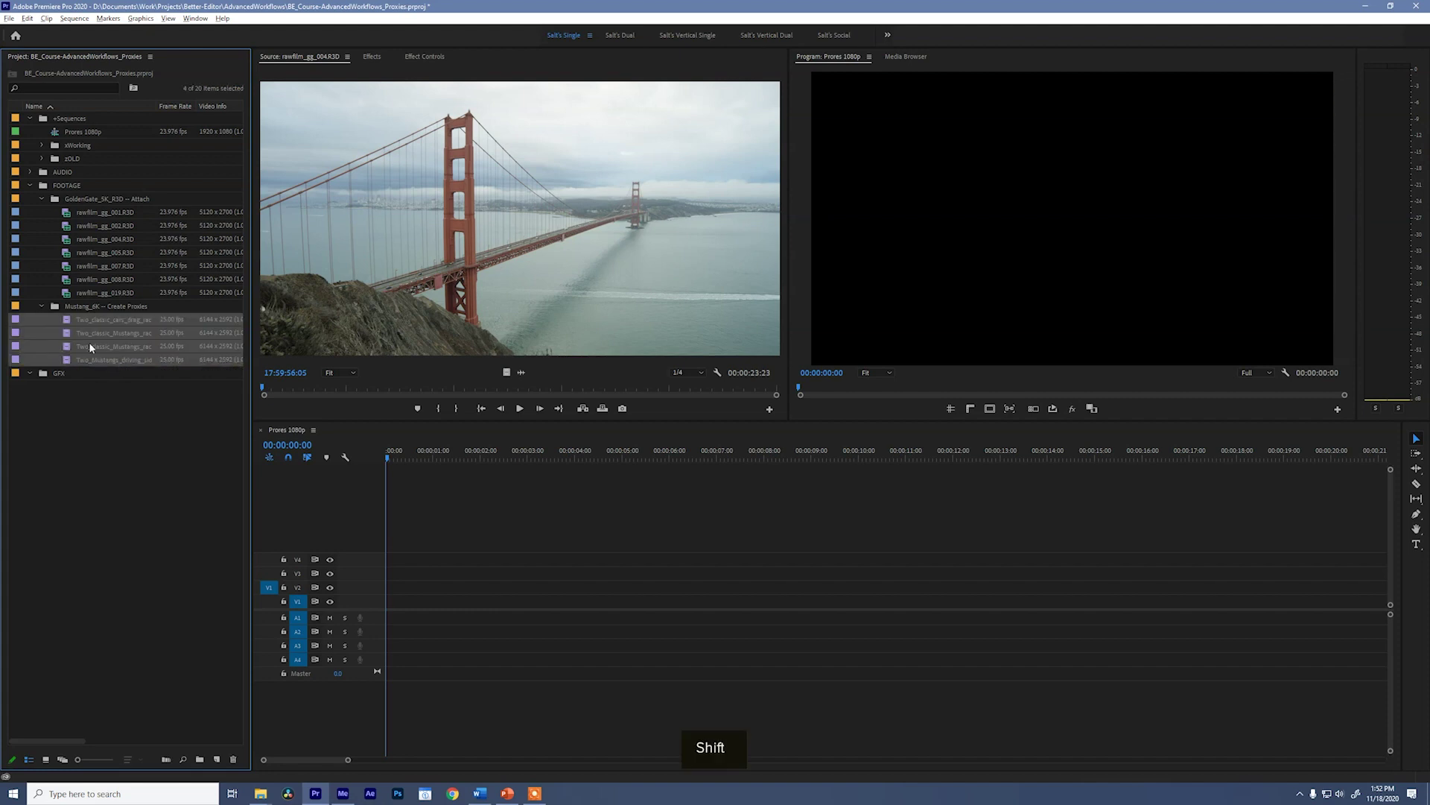
pyautogui.moveTo(234, 380); pyautogui.dragTo(413, 603)
pyautogui.click(426, 452)
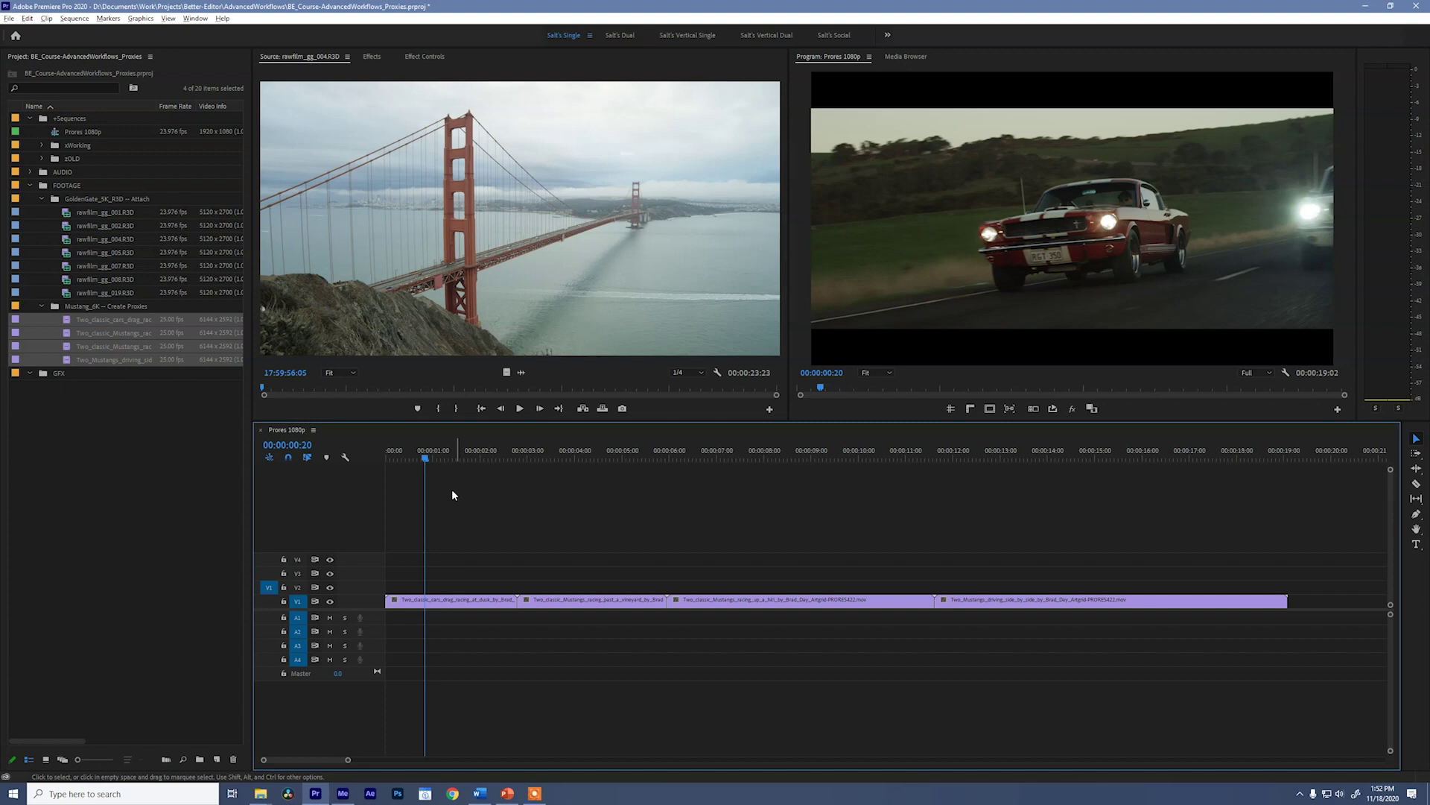
pyautogui.hotkey('shift', 'z')
pyautogui.hotkey('shift', 'z')
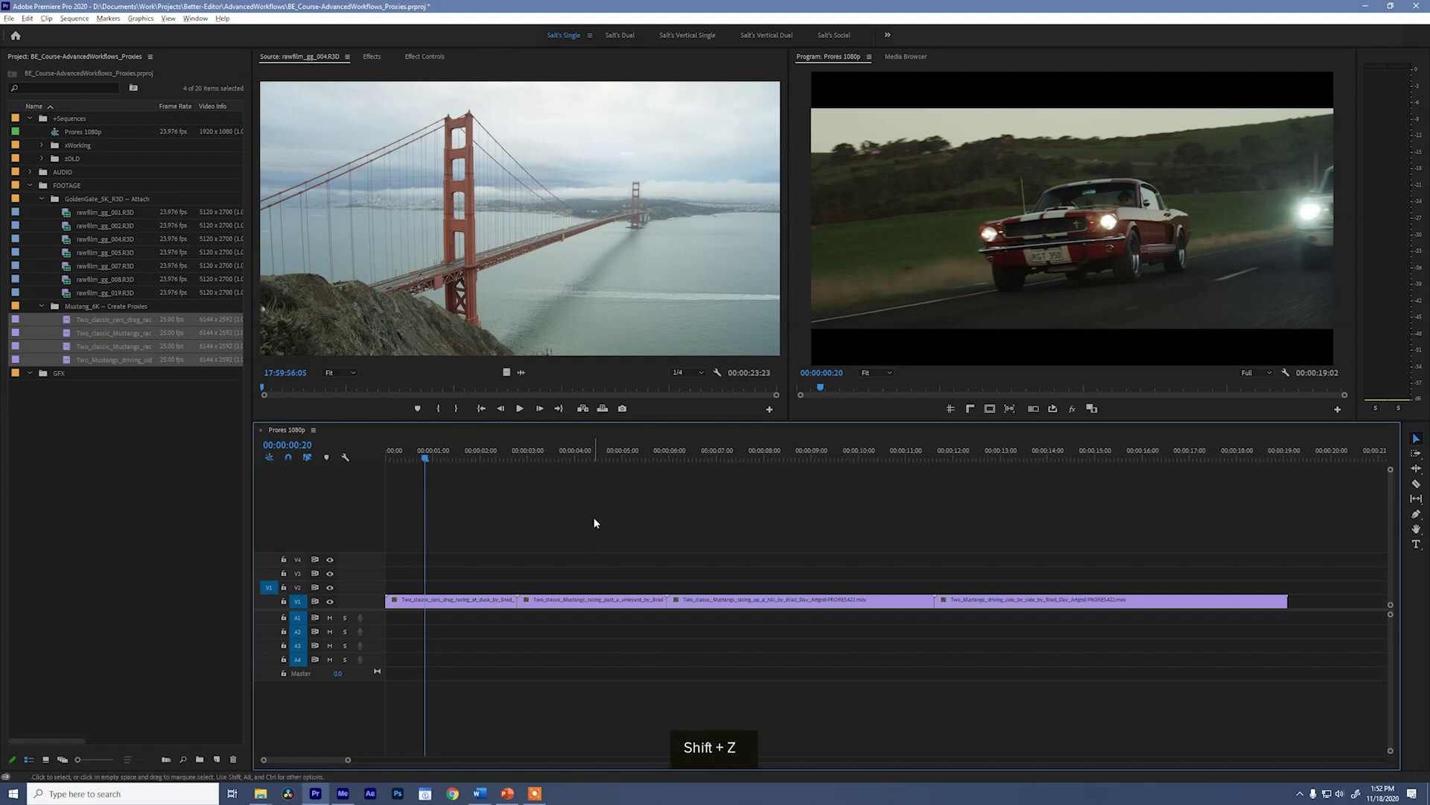
pyautogui.moveTo(440, 456); pyautogui.dragTo(799, 493)
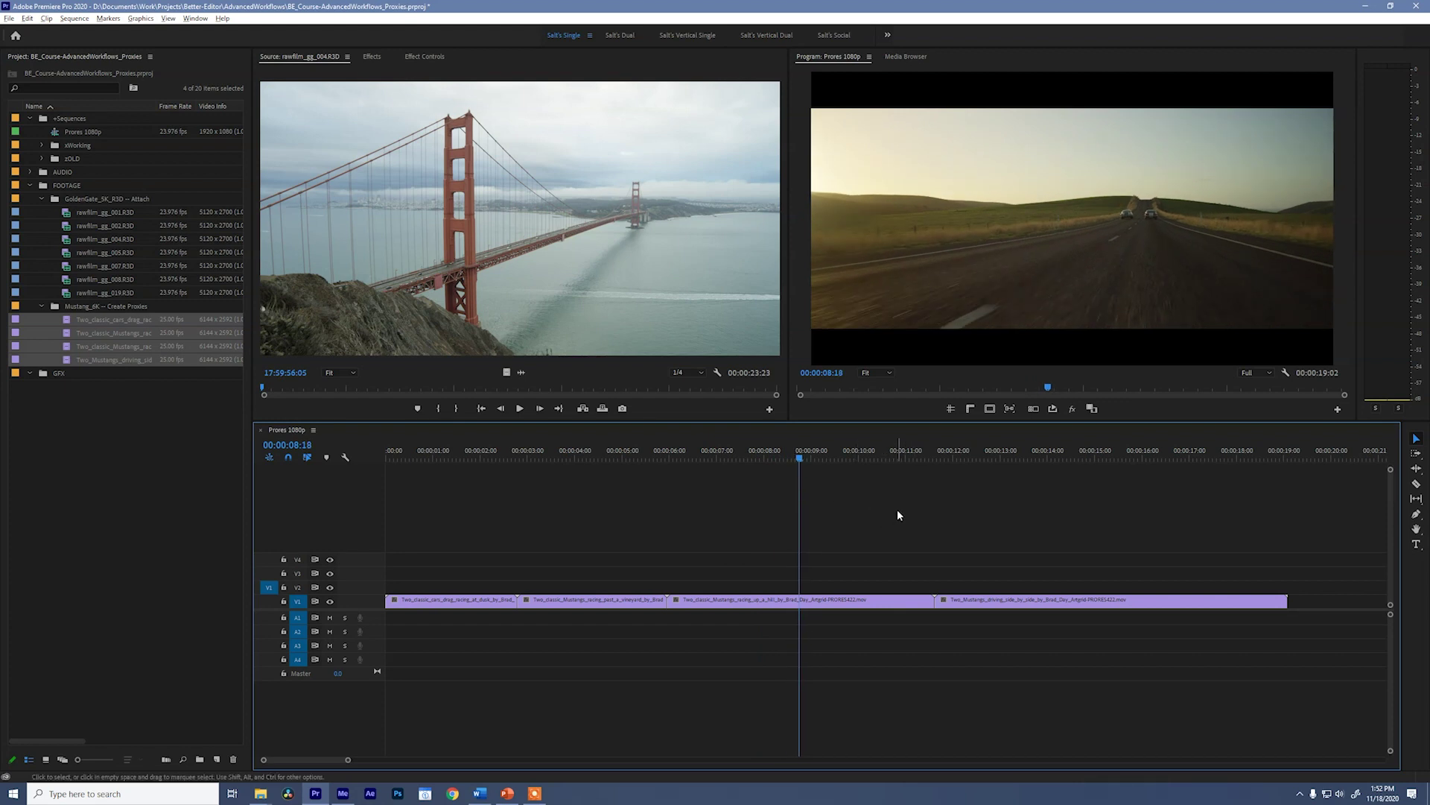
pyautogui.press('Home')
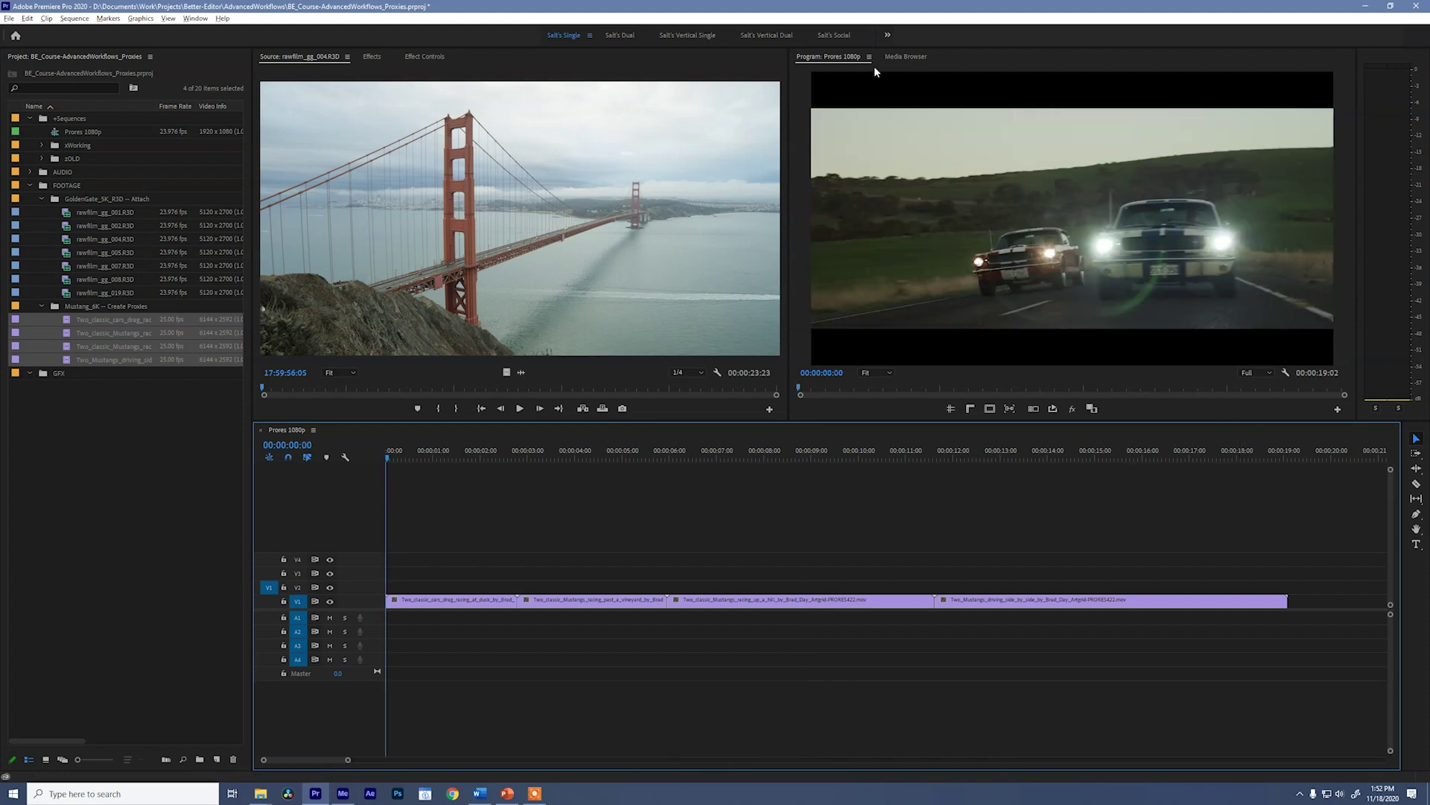
# Add the Toggle Proxies button to the Program monitor controls and turn proxy playback on.
pyautogui.click(1338, 410)
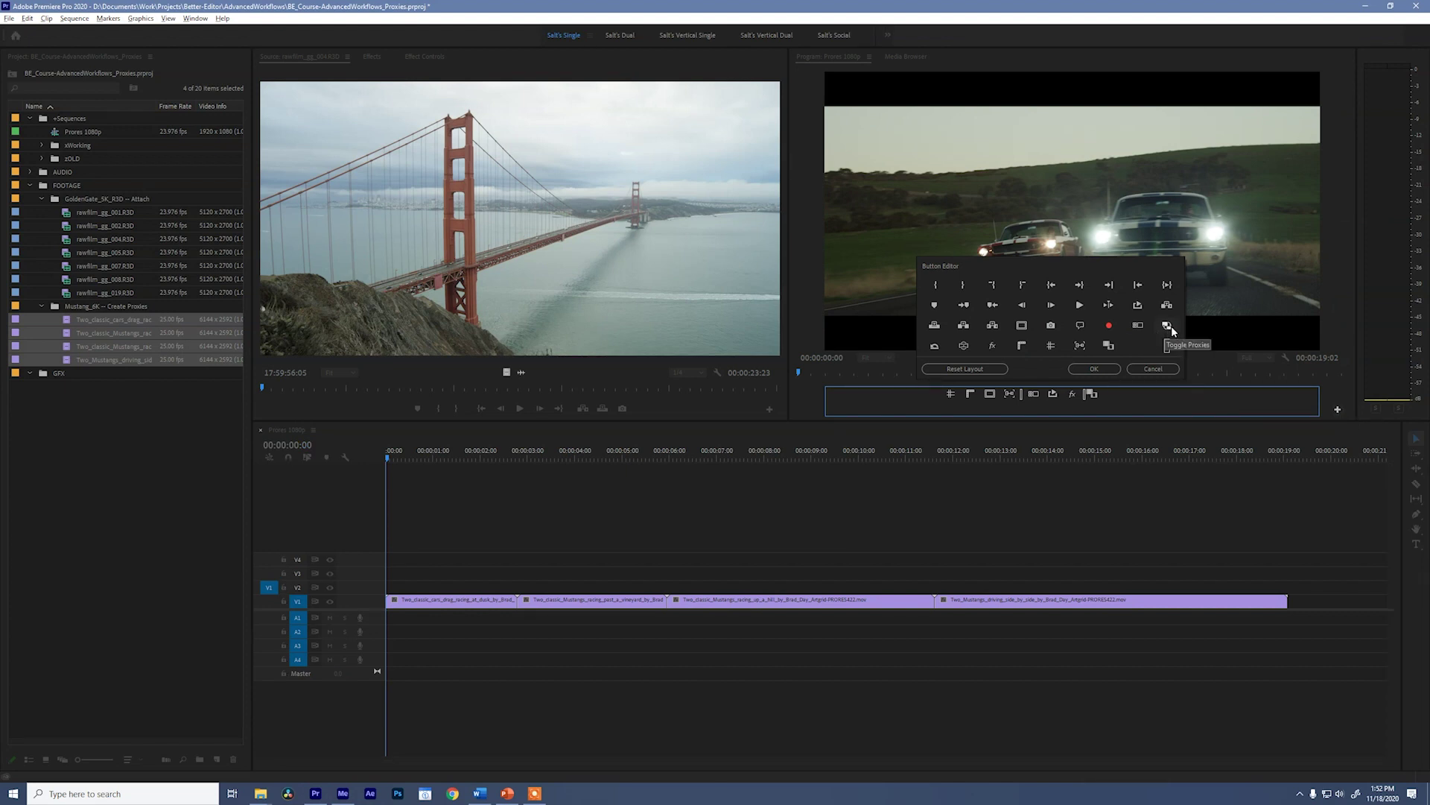
pyautogui.moveTo(1168, 328); pyautogui.dragTo(1072, 396)
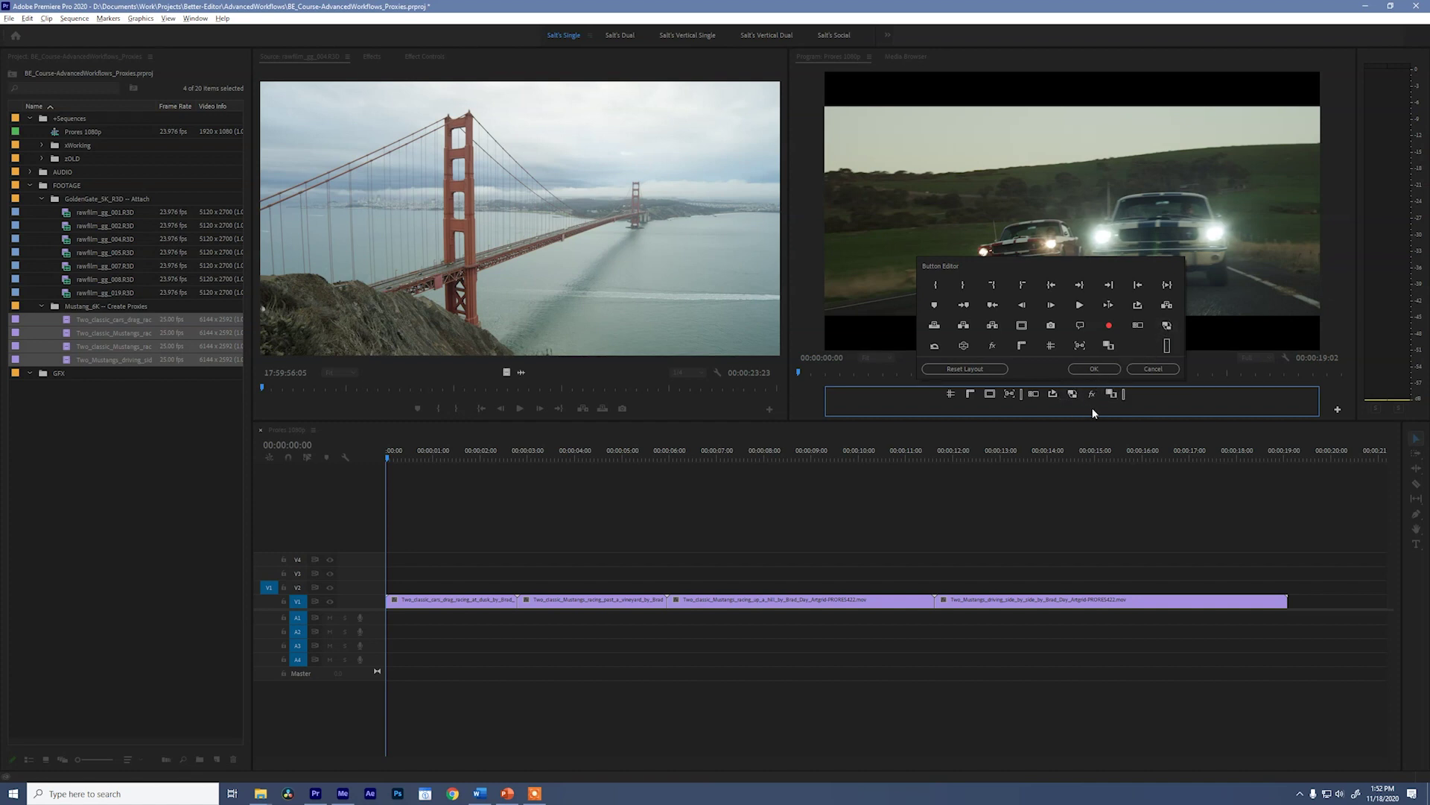
pyautogui.click(1094, 369)
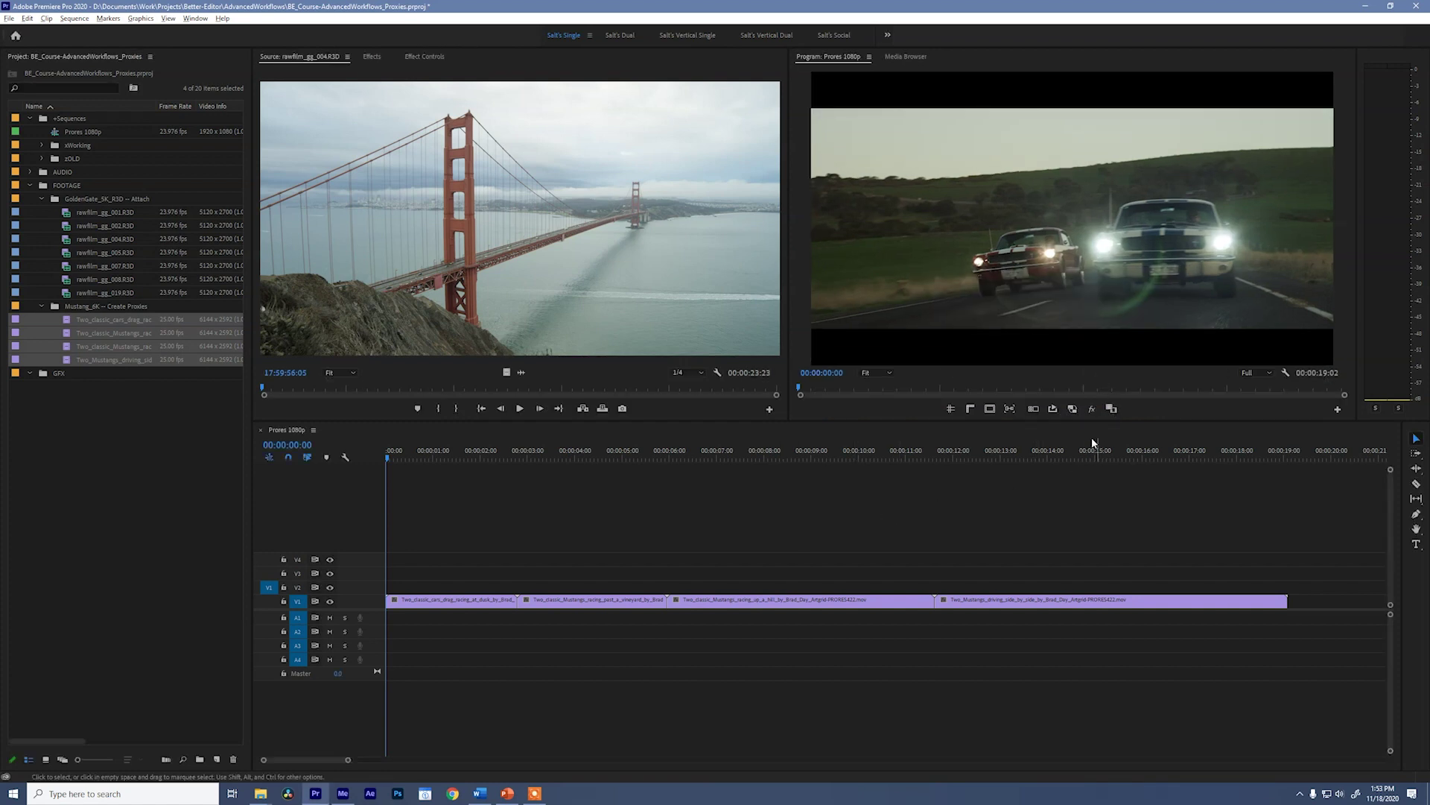
pyautogui.click(1073, 409)
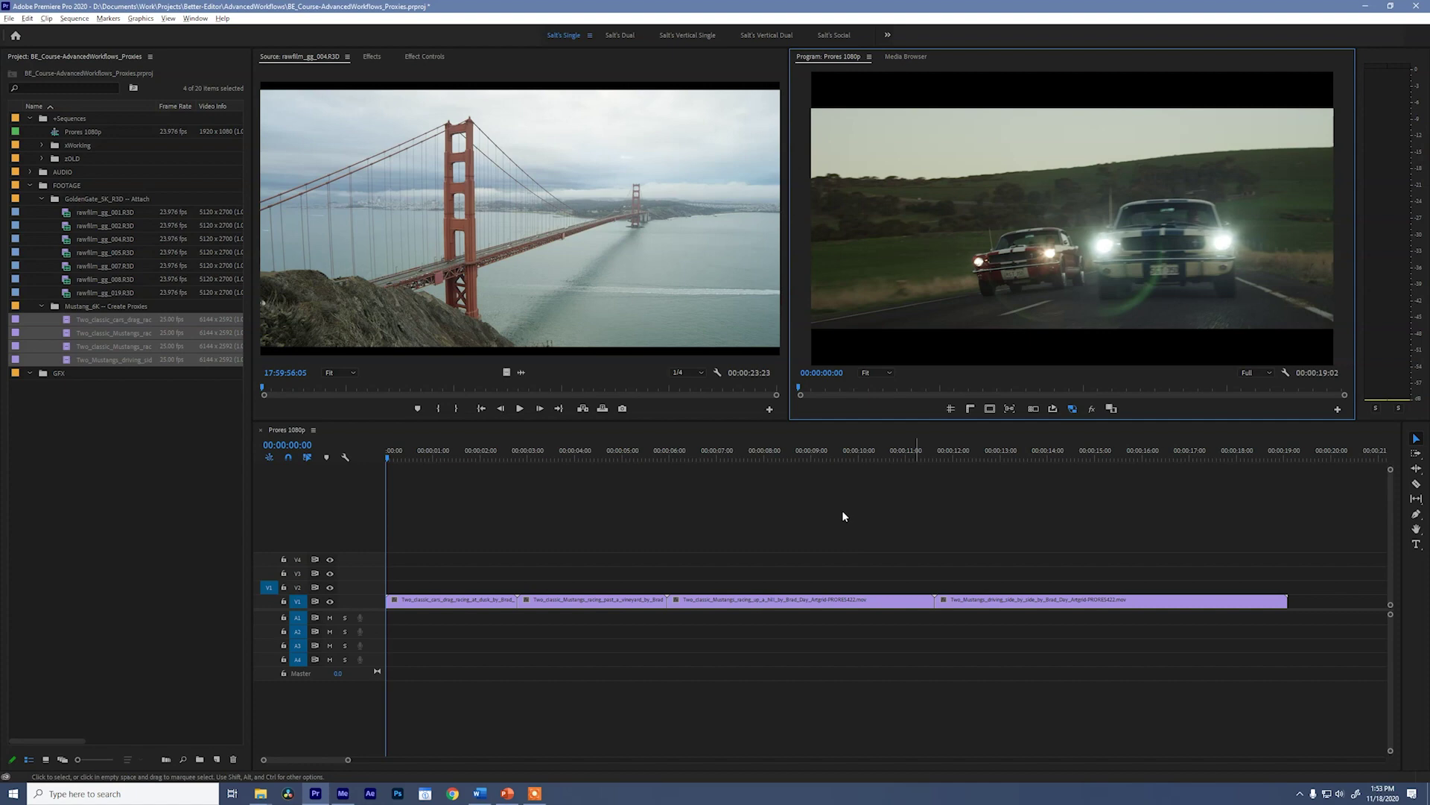
# Move the vineyard Mustang clip later on V1, compare full resolution, then re-enable proxies.
pyautogui.moveTo(411, 458); pyautogui.dragTo(591, 523)
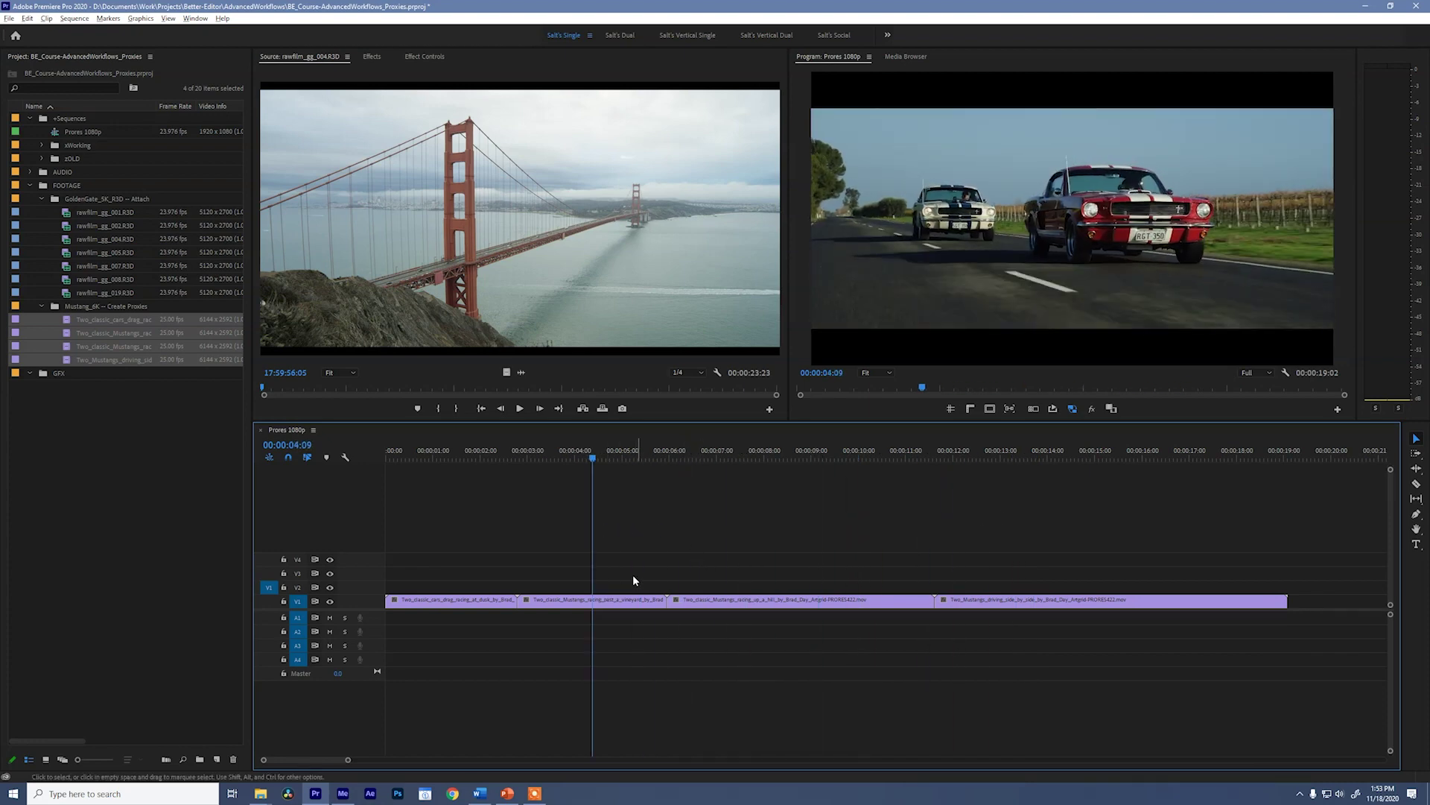
pyautogui.moveTo(630, 600); pyautogui.dragTo(737, 605)
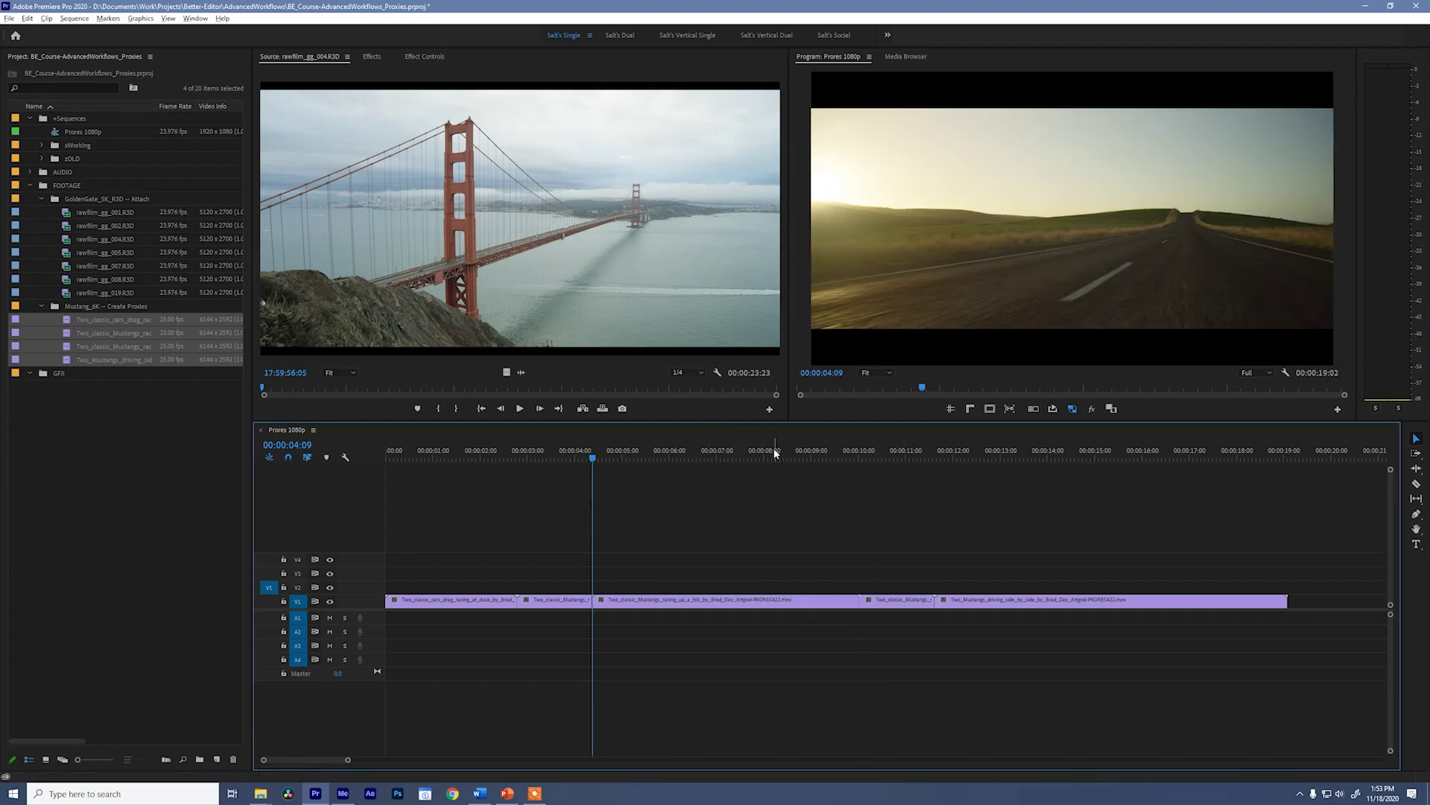
pyautogui.moveTo(775, 452); pyautogui.dragTo(1055, 456)
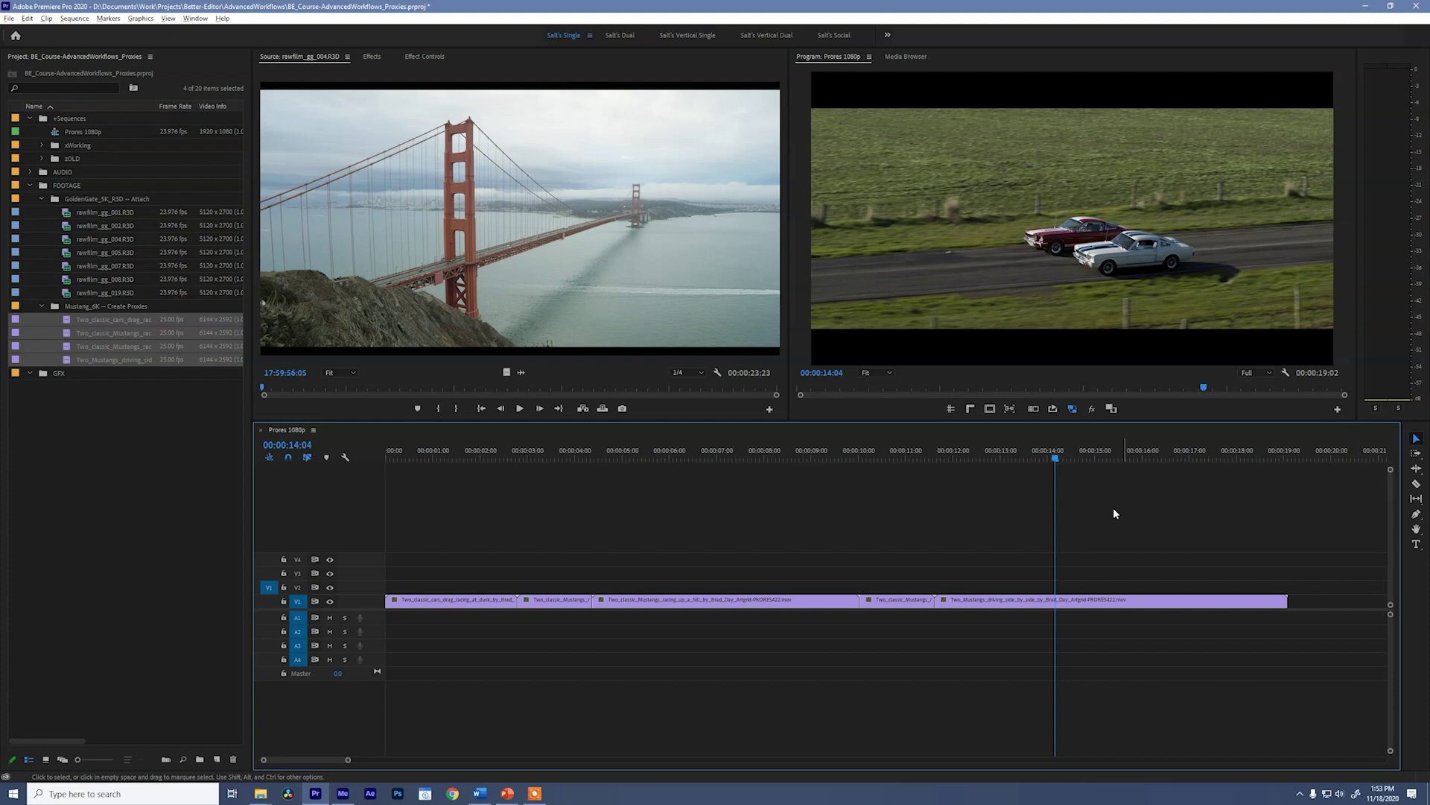
pyautogui.click(1072, 409)
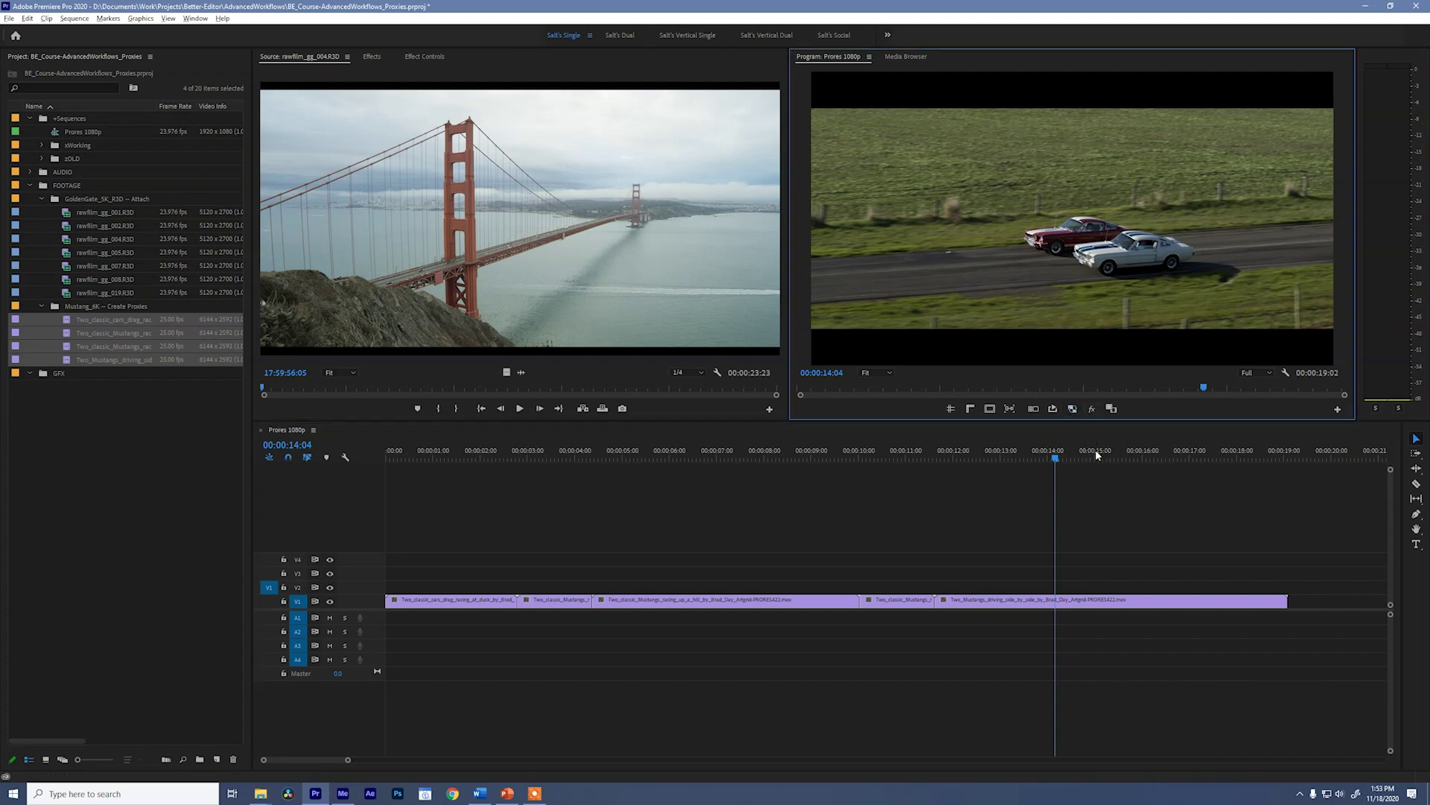
pyautogui.moveTo(1067, 466); pyautogui.dragTo(574, 507)
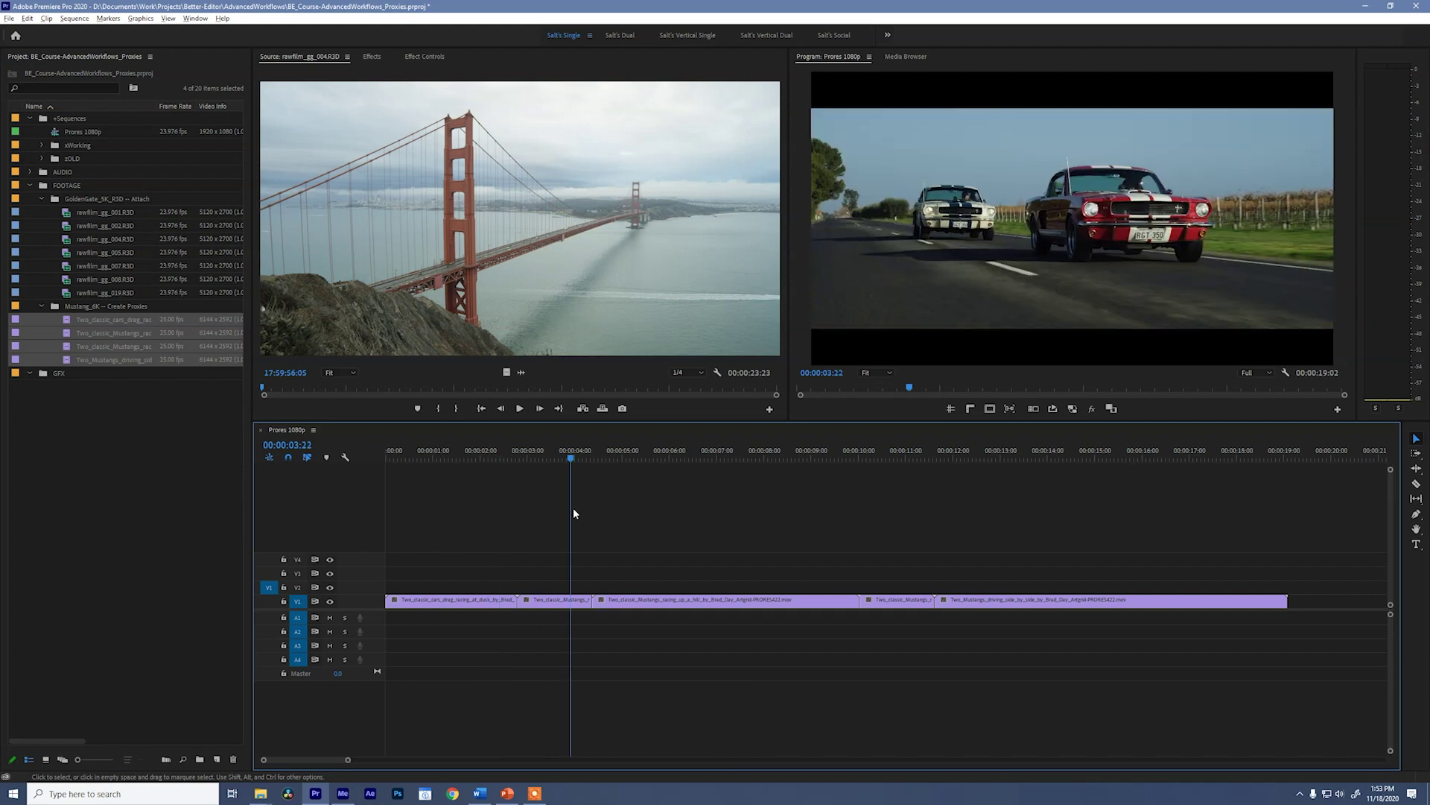
pyautogui.click(1072, 409)
pyautogui.click(915, 525)
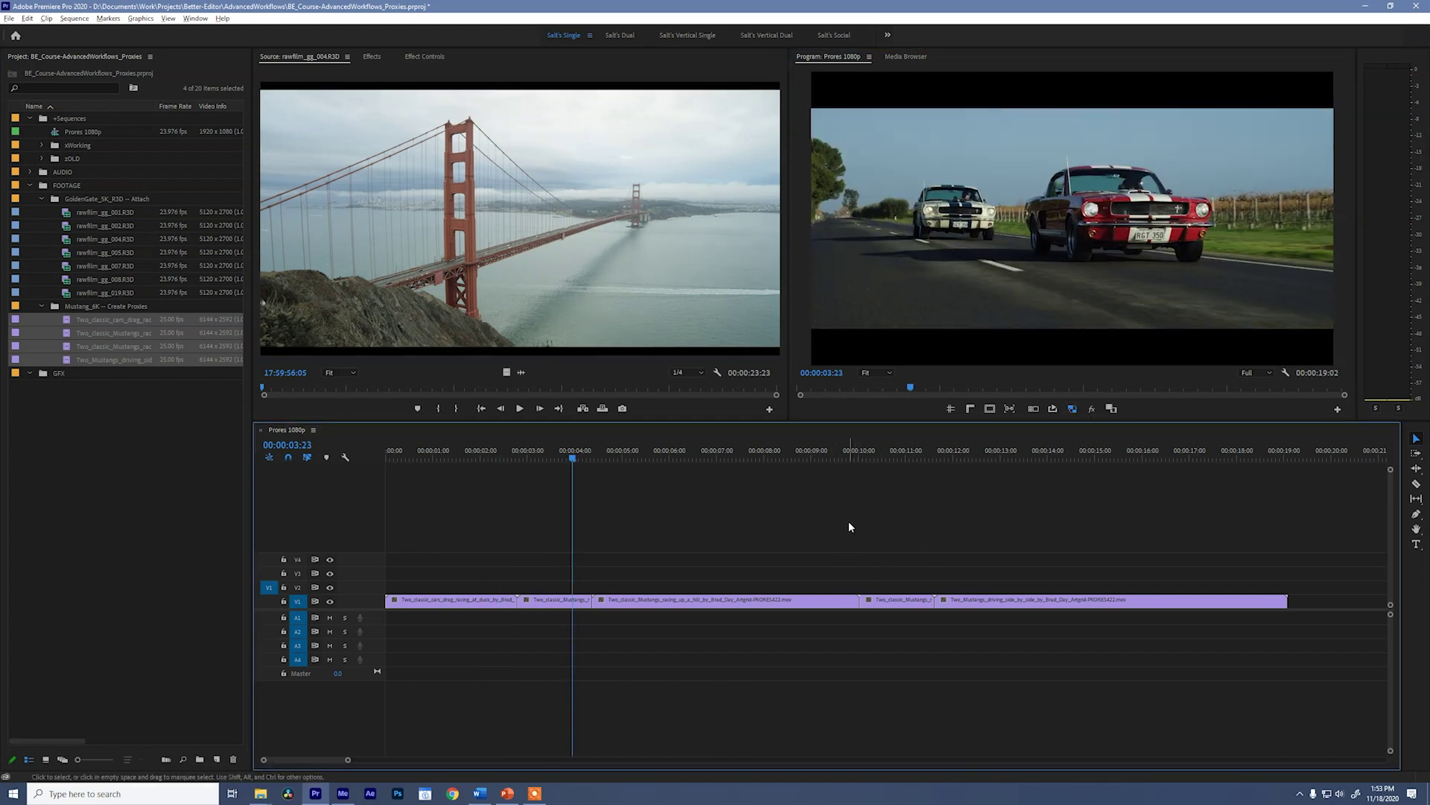
# Open the sequence's Export Settings with Ctrl+E and tick Use Proxies.
pyautogui.hotkey('ctrl', 'e')
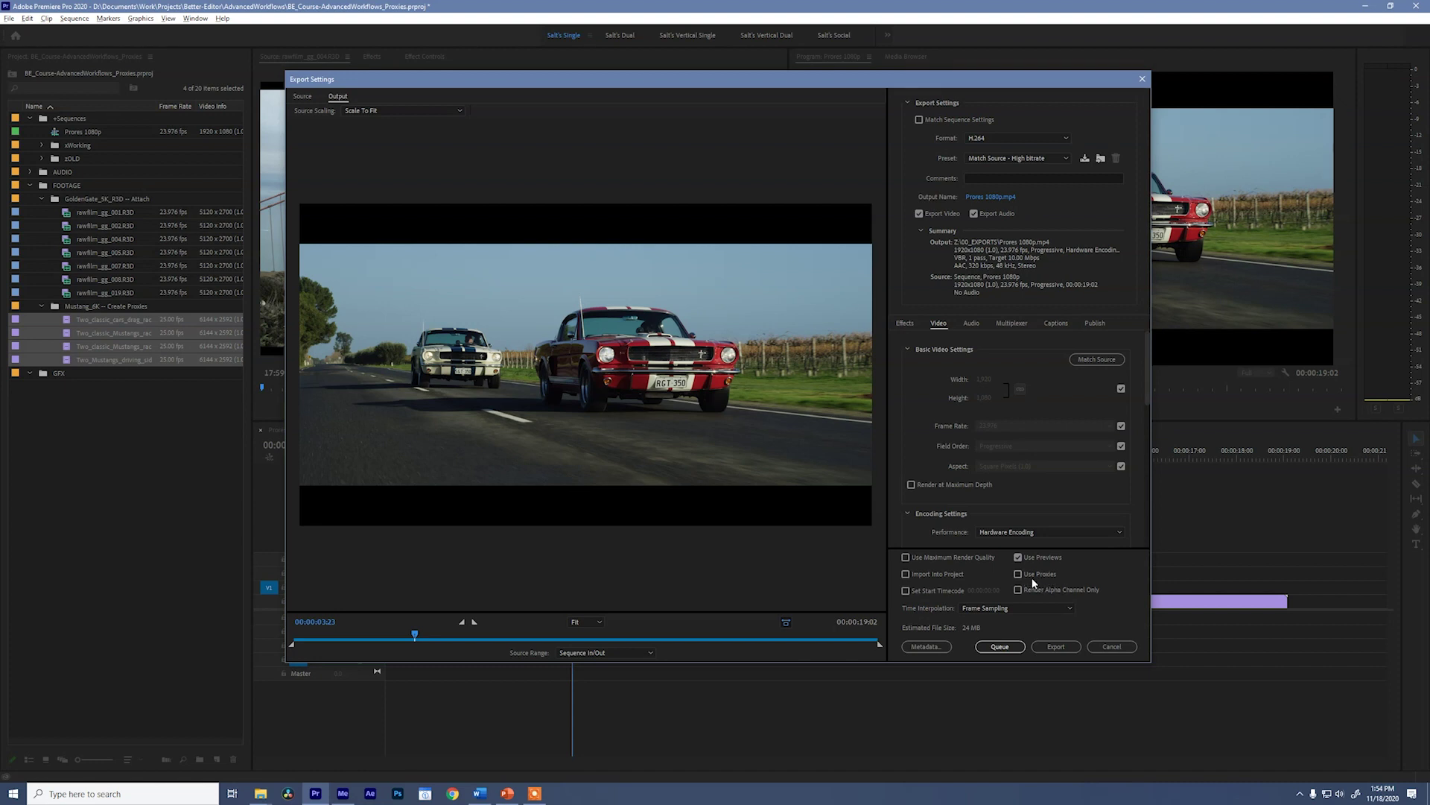
pyautogui.click(1037, 576)
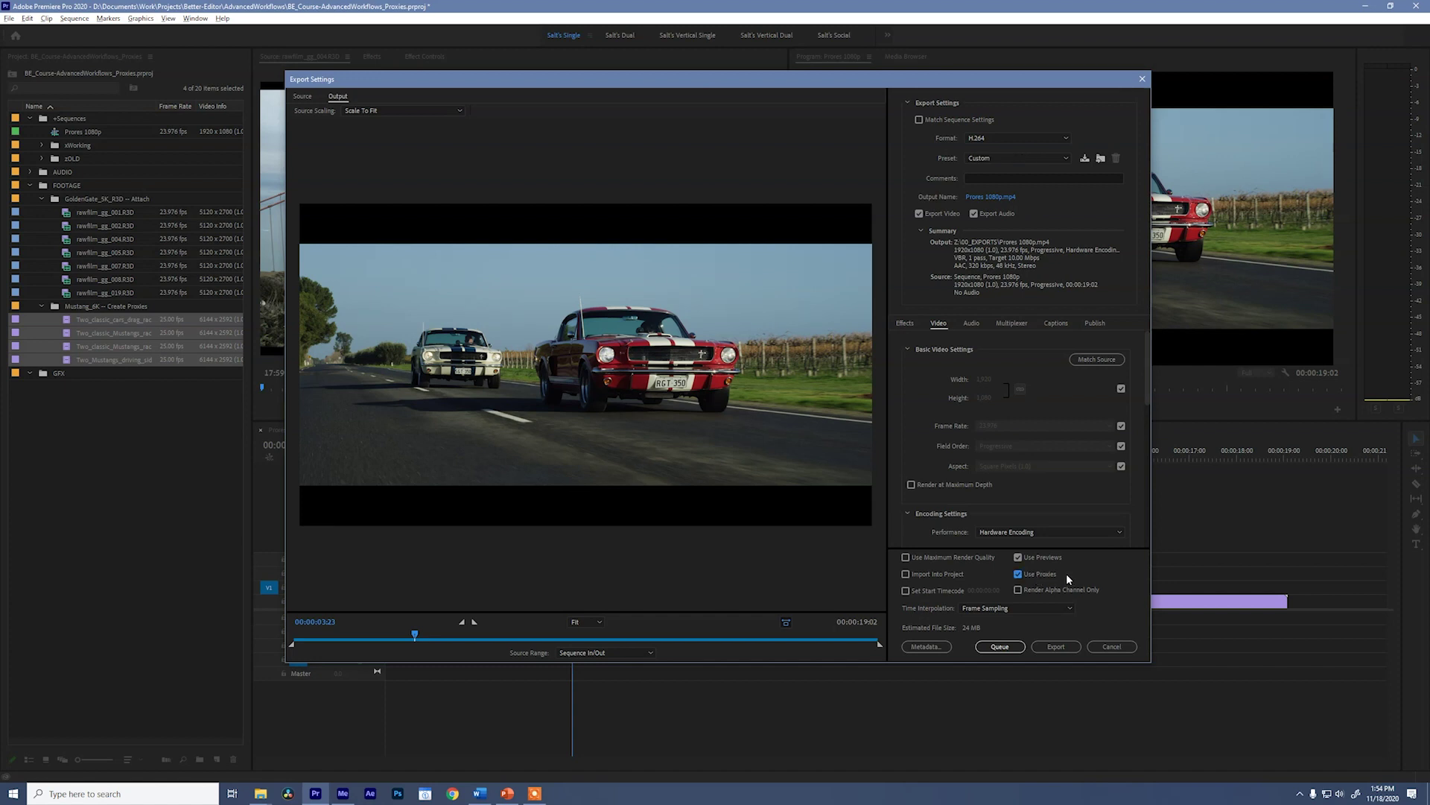